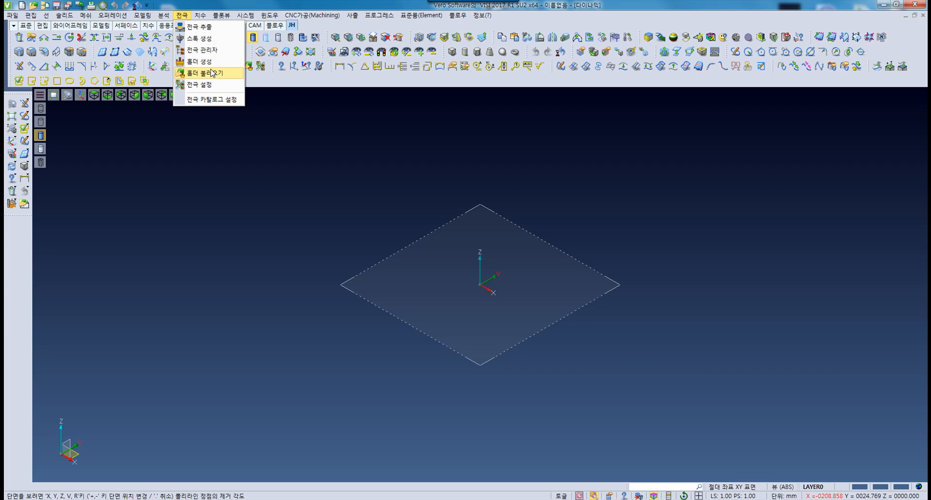
{"action": "left_click", "coordinate": [288, 83]}
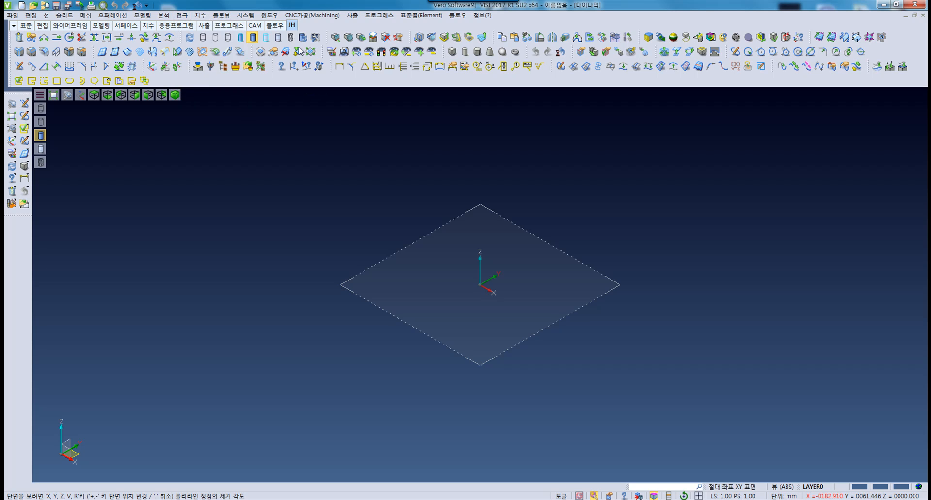
{"action": "right_click", "coordinate": [330, 85]}
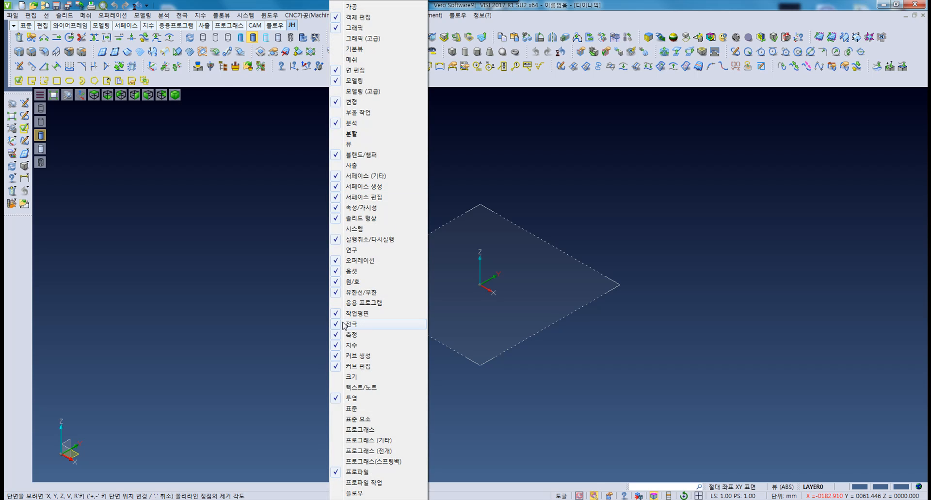
{"action": "left_click", "coordinate": [231, 90]}
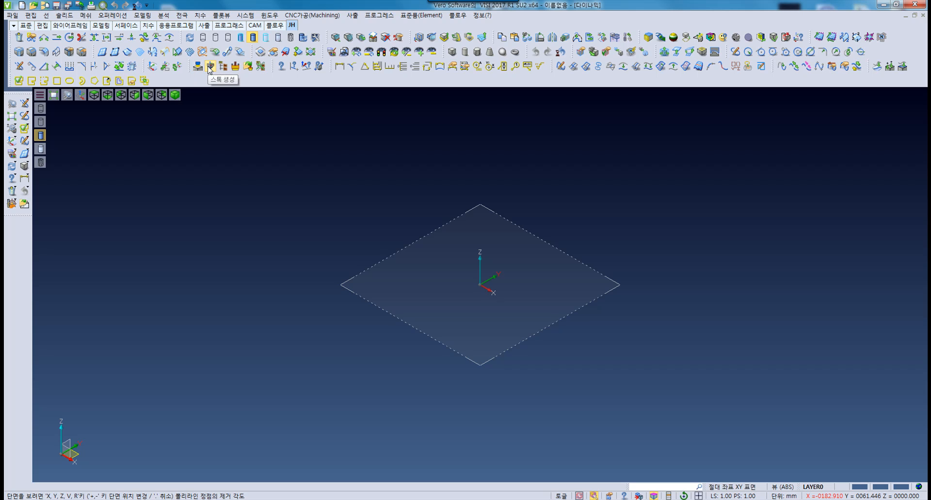
{"action": "left_click", "coordinate": [259, 67]}
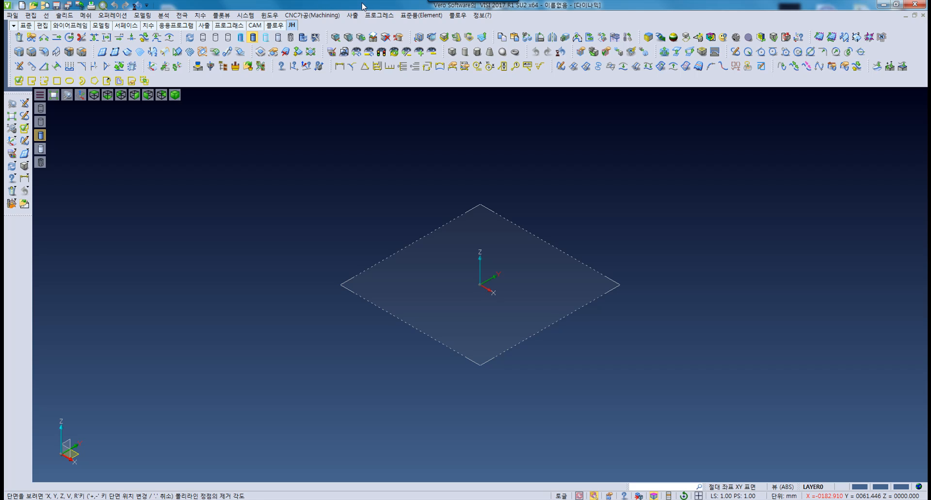
- Open the 전극.WKF part file from the desktop and display the model shaded
{"action": "left_click_drag", "start_coordinate": [356, 8], "coordinate": [432, 33]}
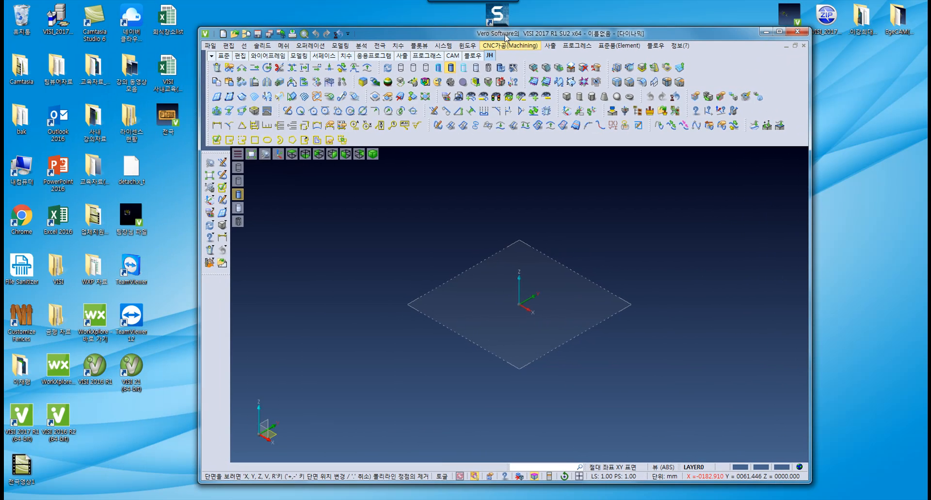
{"action": "left_click_drag", "start_coordinate": [168, 119], "coordinate": [463, 289]}
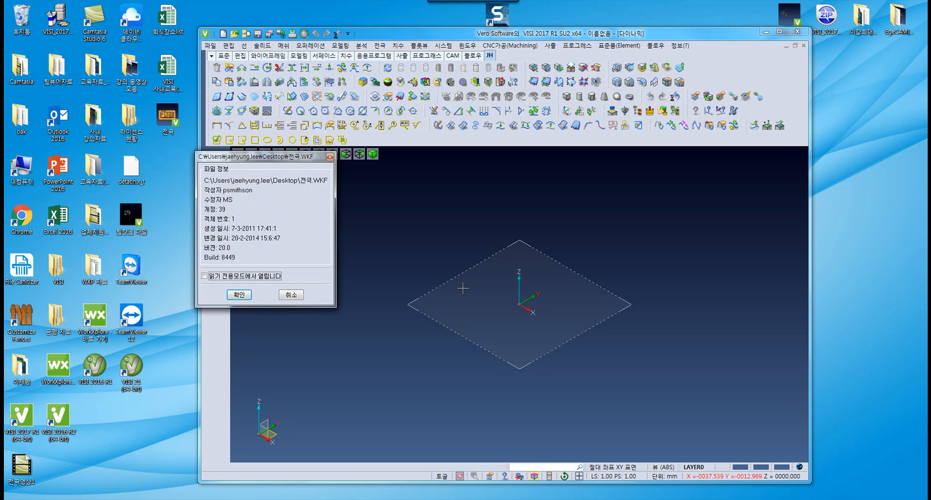
{"action": "left_click", "coordinate": [239, 294]}
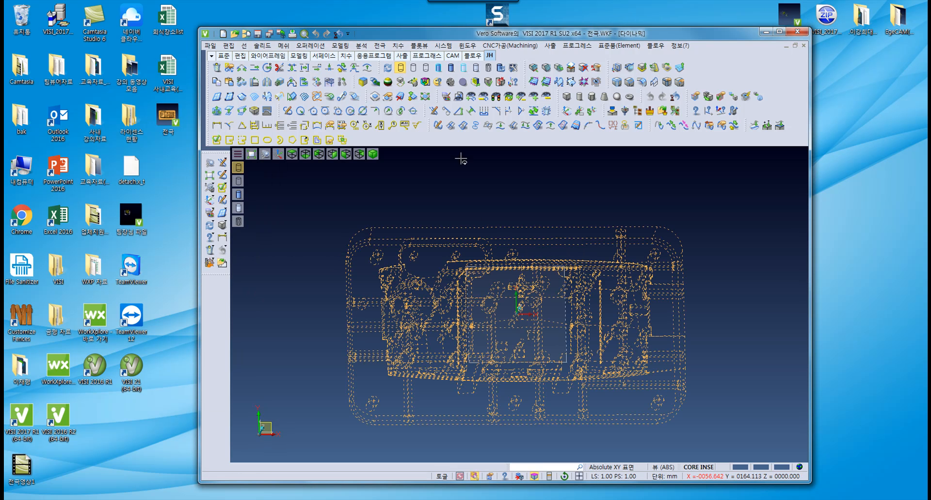
{"action": "double_click", "coordinate": [541, 35]}
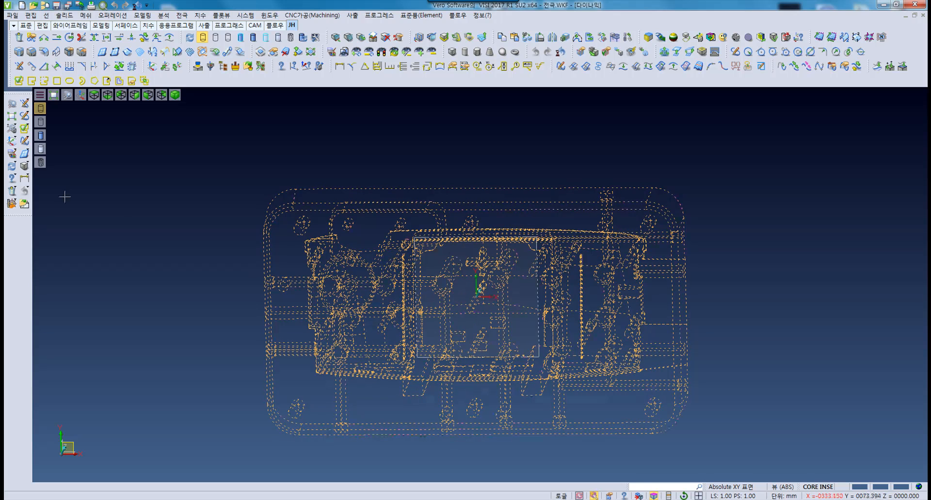
{"action": "left_click", "coordinate": [41, 136]}
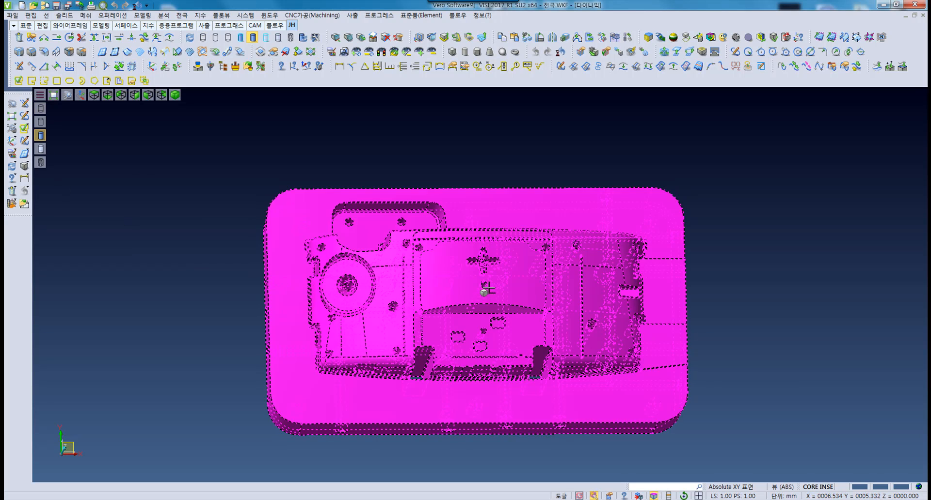
- Examine the whole core insert from above and at an angle
{"action": "scroll", "coordinate": [473, 248], "scroll_direction": "up", "scroll_amount": 3}
{"action": "scroll", "coordinate": [471, 249], "scroll_direction": "down", "scroll_amount": 3}
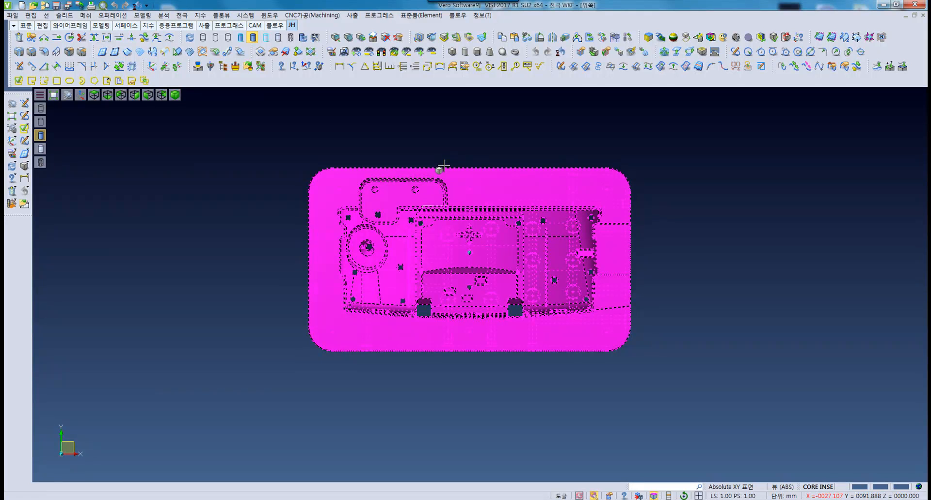
{"action": "left_click_drag", "start_coordinate": [255, 131], "coordinate": [738, 388]}
{"action": "mouse_move", "coordinate": [340, 228]}
{"action": "middle_mouse_down"}
{"action": "mouse_move", "coordinate": [358, 201]}
{"action": "mouse_move", "coordinate": [330, 215]}
{"action": "middle_mouse_up"}
{"action": "scroll", "coordinate": [525, 239], "scroll_direction": "up", "scroll_amount": 3}
{"action": "middle_click_drag", "start_coordinate": [516, 235], "coordinate": [509, 215]}
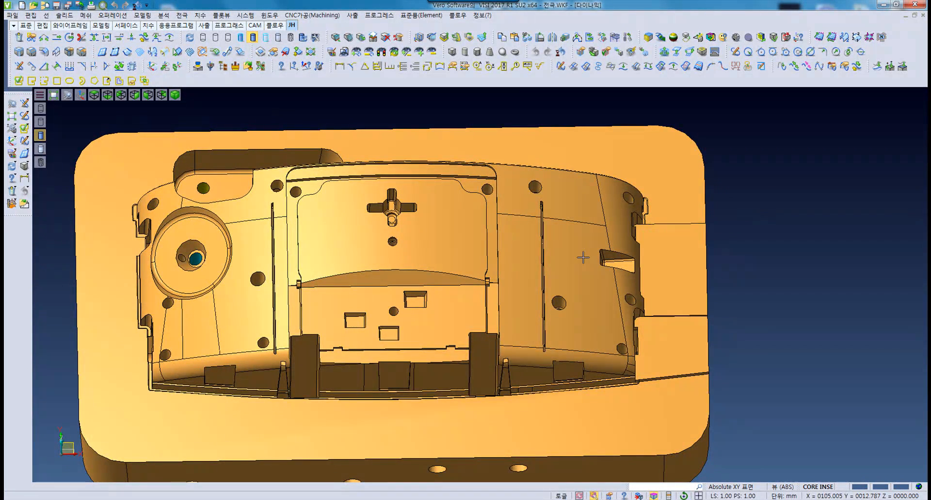
{"action": "key", "text": "ctrl+t"}
{"action": "middle_click_drag", "start_coordinate": [499, 252], "coordinate": [459, 252]}
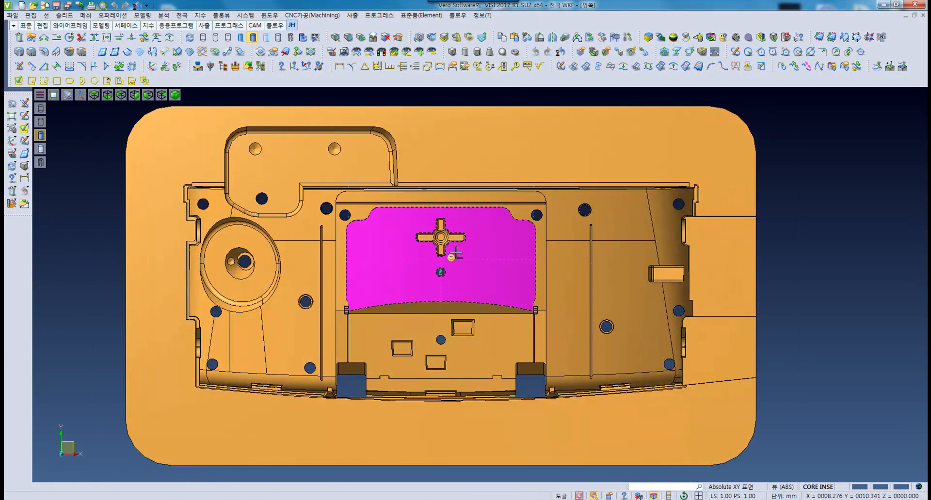
- Examine the cross-shaped recess and the side slot of the core insert up close
{"action": "scroll", "coordinate": [431, 236], "scroll_direction": "up", "scroll_amount": 5}
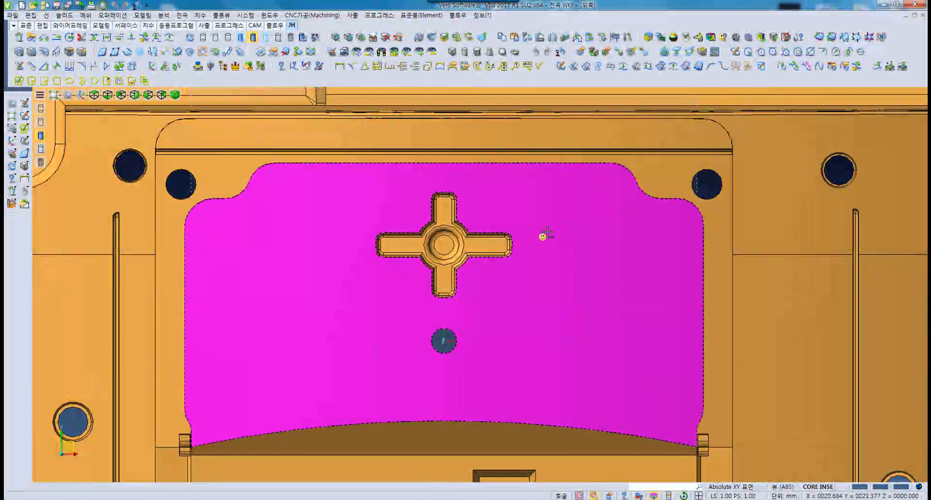
{"action": "scroll", "coordinate": [542, 234], "scroll_direction": "down", "scroll_amount": 3}
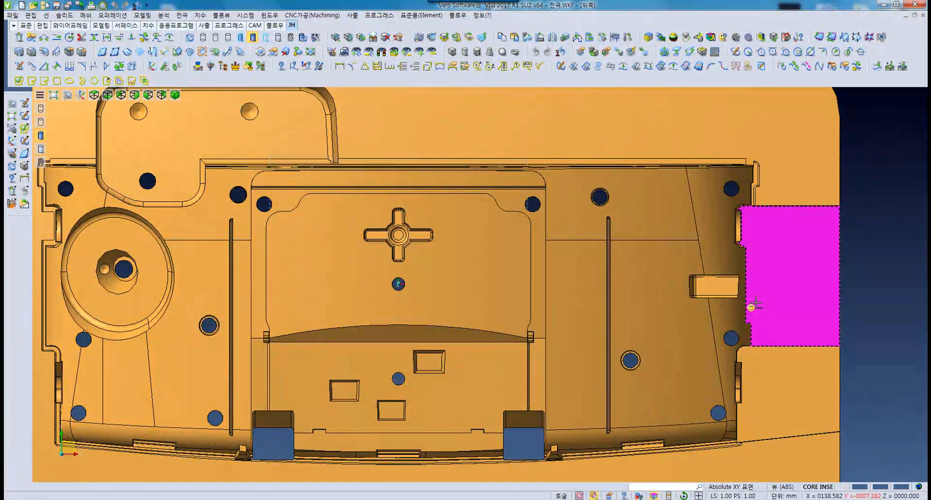
{"action": "middle_click_drag", "start_coordinate": [432, 248], "coordinate": [433, 236]}
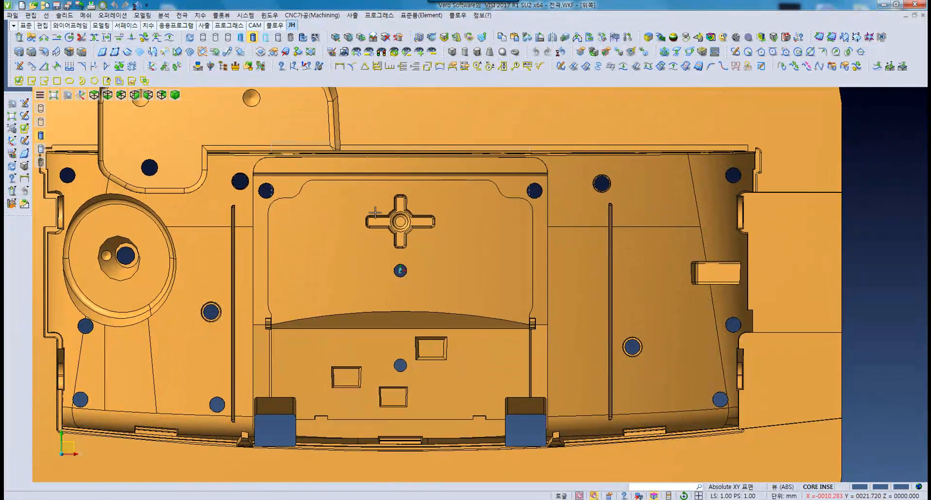
{"action": "scroll", "coordinate": [374, 212], "scroll_direction": "up", "scroll_amount": 4}
{"action": "middle_click_drag", "start_coordinate": [420, 208], "coordinate": [419, 196]}
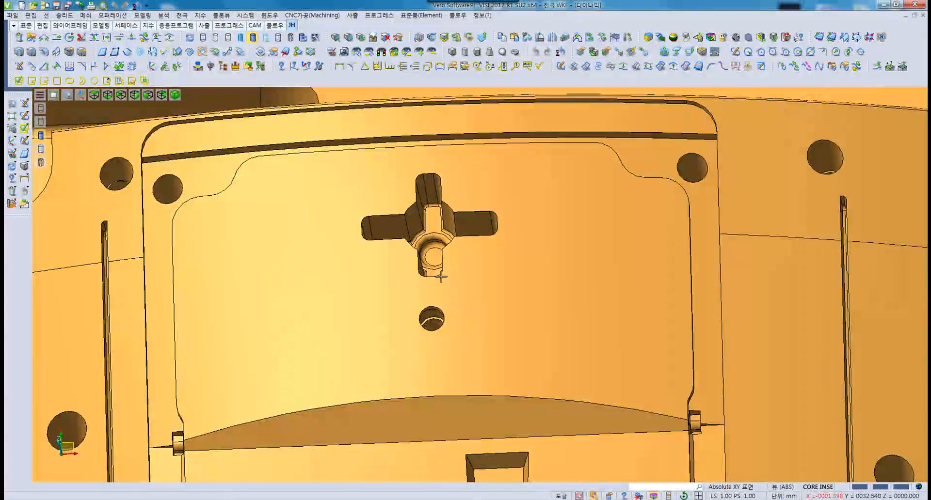
{"action": "scroll", "coordinate": [544, 252], "scroll_direction": "down", "scroll_amount": 4}
{"action": "middle_click_drag", "start_coordinate": [544, 251], "coordinate": [313, 215]}
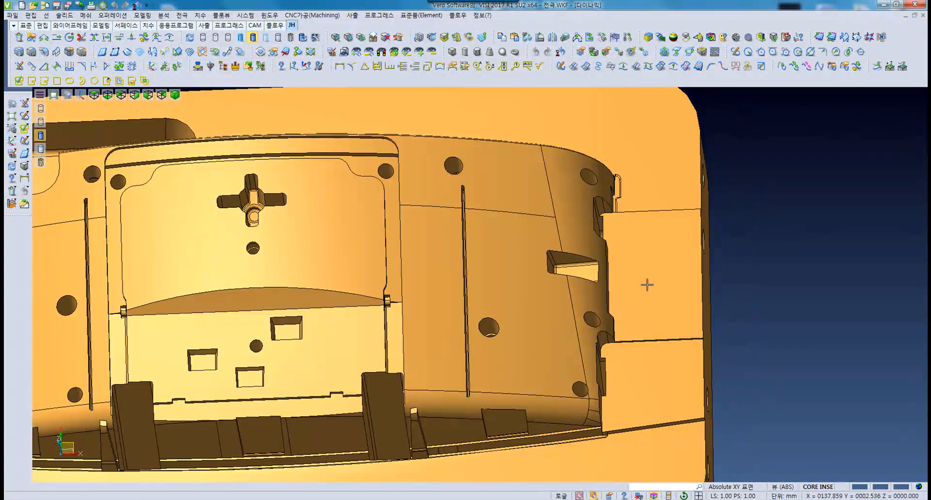
{"action": "scroll", "coordinate": [595, 291], "scroll_direction": "down", "scroll_amount": 1}
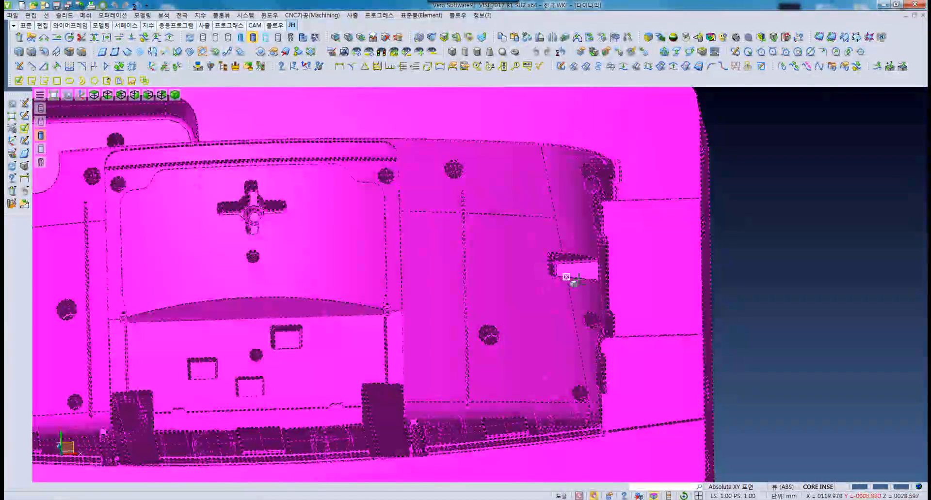
{"action": "scroll", "coordinate": [592, 289], "scroll_direction": "down", "scroll_amount": 3}
{"action": "middle_click_drag", "start_coordinate": [379, 273], "coordinate": [346, 215]}
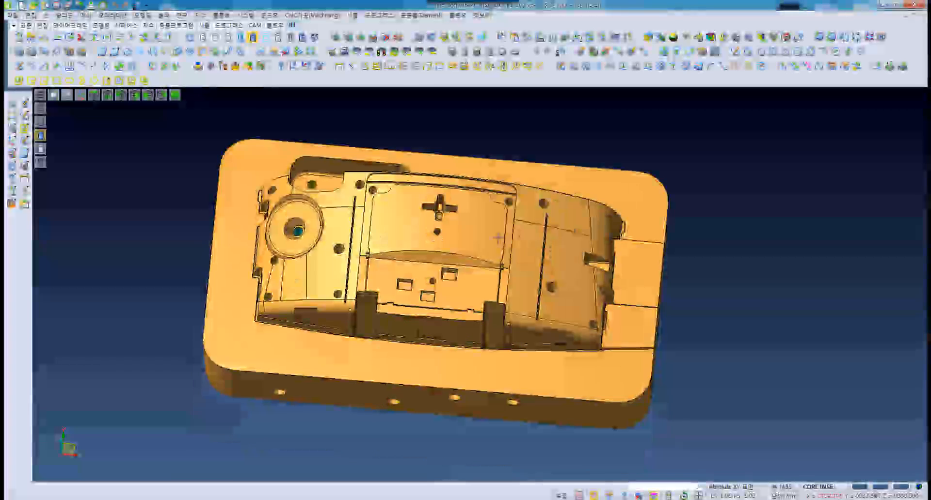
{"action": "key", "text": "F5"}
{"action": "middle_click_drag", "start_coordinate": [551, 249], "coordinate": [501, 254]}
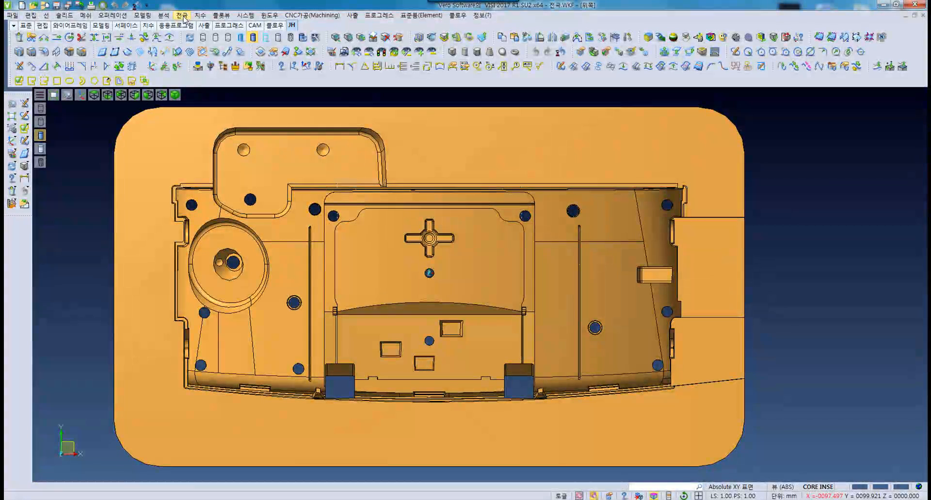
- Start electrode extraction (전극 추출) with face selection and select all faces of the cross-shaped recess
{"action": "left_click", "coordinate": [185, 15]}
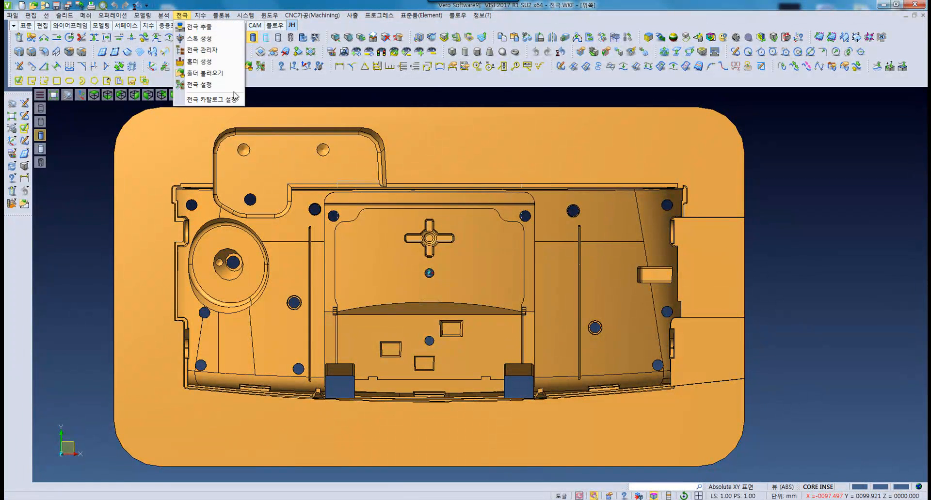
{"action": "left_click", "coordinate": [204, 27]}
{"action": "middle_click_drag", "start_coordinate": [393, 245], "coordinate": [379, 237]}
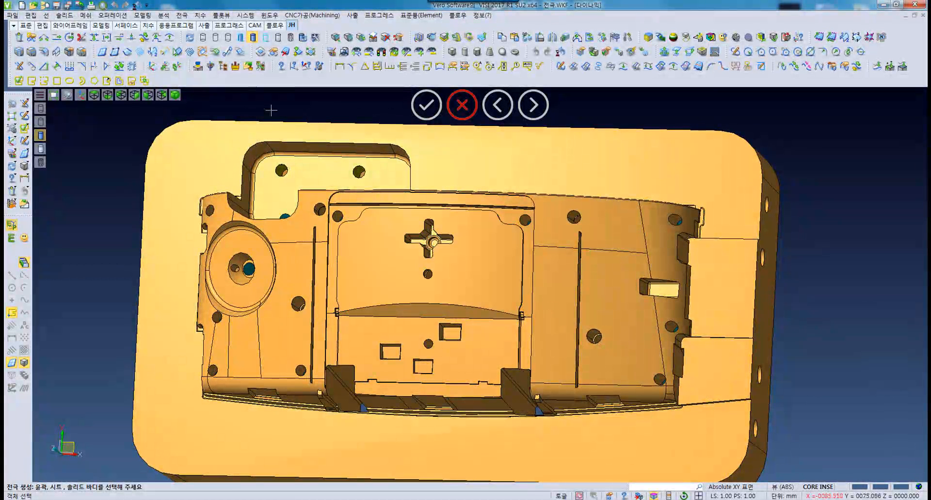
{"action": "left_click", "coordinate": [183, 16]}
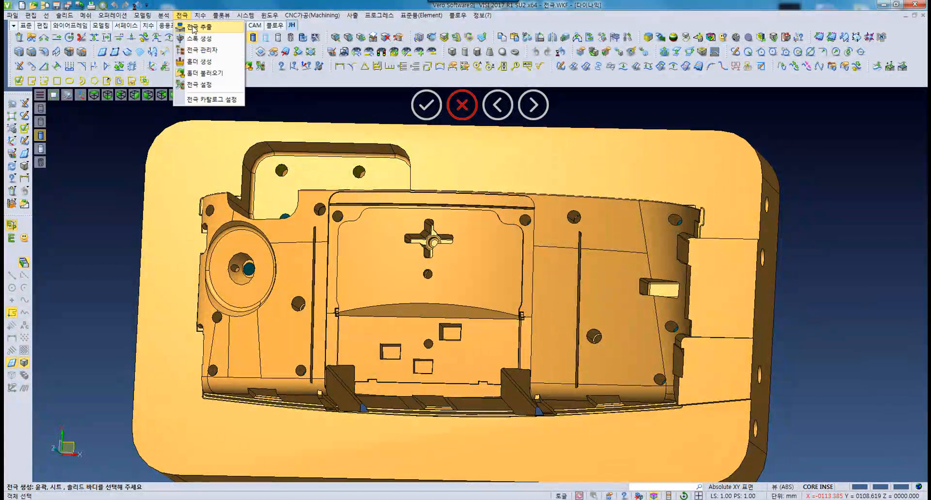
{"action": "left_click", "coordinate": [194, 28]}
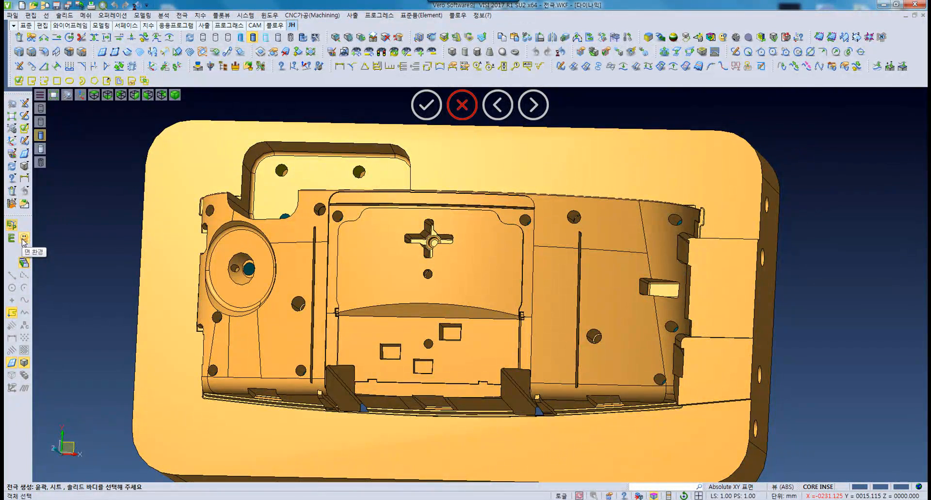
{"action": "mouse_move", "coordinate": [408, 304]}
{"action": "middle_mouse_down"}
{"action": "mouse_move", "coordinate": [414, 286]}
{"action": "mouse_move", "coordinate": [395, 281]}
{"action": "mouse_move", "coordinate": [402, 293]}
{"action": "middle_mouse_up"}
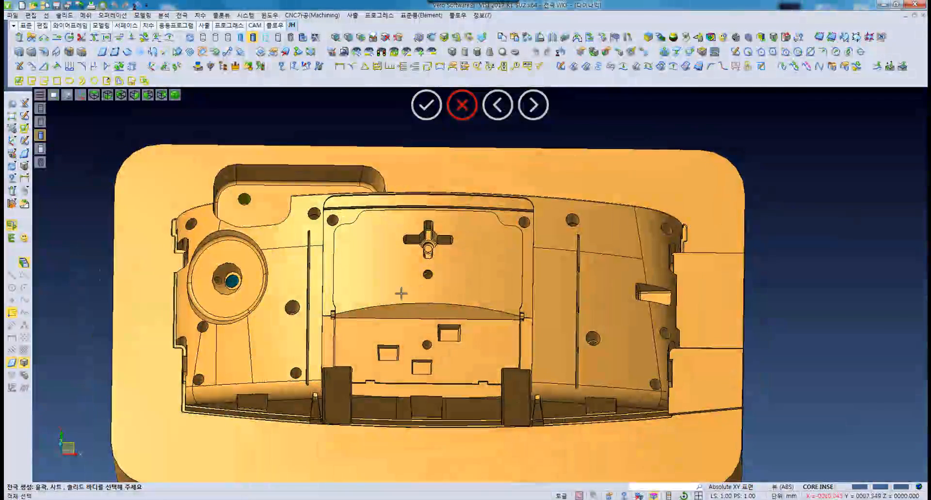
{"action": "left_click", "coordinate": [24, 238]}
{"action": "left_click", "coordinate": [365, 243]}
{"action": "middle_click_drag", "start_coordinate": [366, 243], "coordinate": [392, 241]}
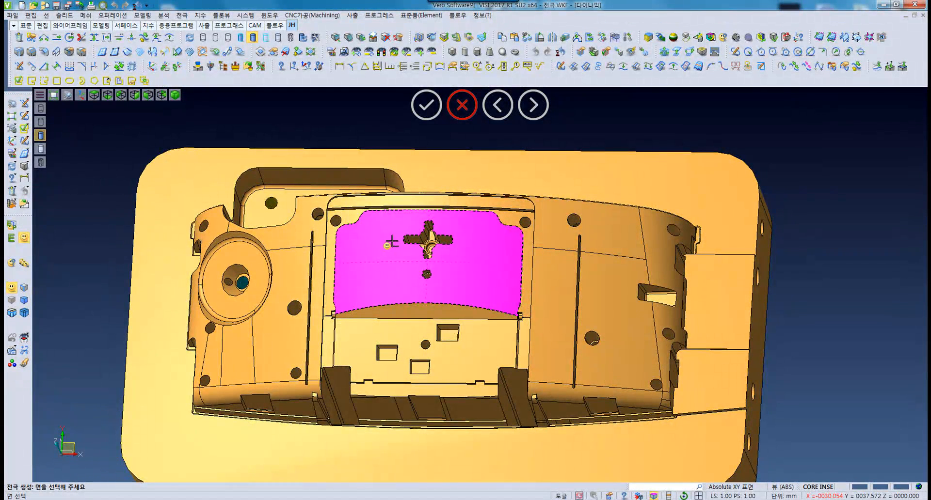
{"action": "left_click", "coordinate": [392, 242]}
{"action": "middle_click_drag", "start_coordinate": [411, 229], "coordinate": [421, 242]}
{"action": "key", "text": "F5"}
{"action": "scroll", "coordinate": [441, 250], "scroll_direction": "up", "scroll_amount": 4}
{"action": "left_click_drag", "start_coordinate": [445, 162], "coordinate": [624, 285]}
{"action": "right_click", "coordinate": [623, 285]}
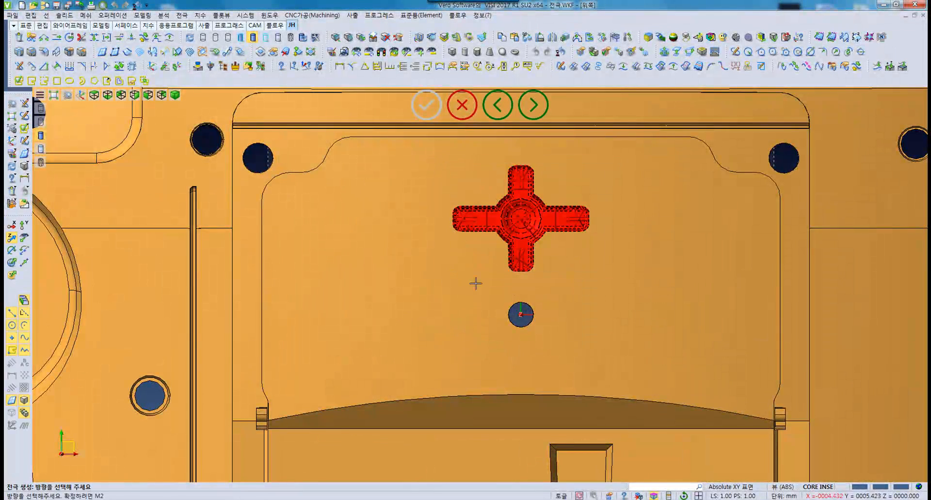
- Accept the Z axis as the extraction direction for the cross-shaped electrode
{"action": "middle_click_drag", "start_coordinate": [444, 276], "coordinate": [453, 242]}
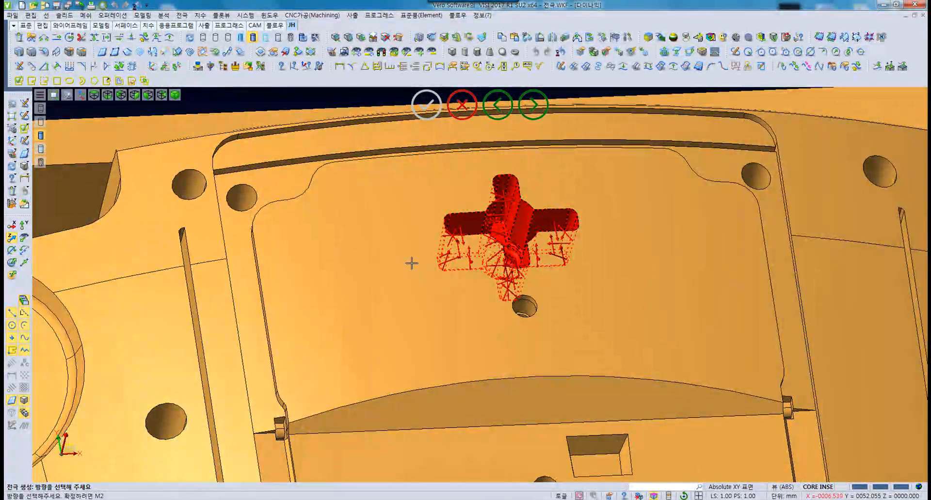
{"action": "middle_click_drag", "start_coordinate": [399, 283], "coordinate": [421, 249]}
{"action": "scroll", "coordinate": [480, 258], "scroll_direction": "down", "scroll_amount": 2}
{"action": "middle_click_drag", "start_coordinate": [480, 258], "coordinate": [452, 282]}
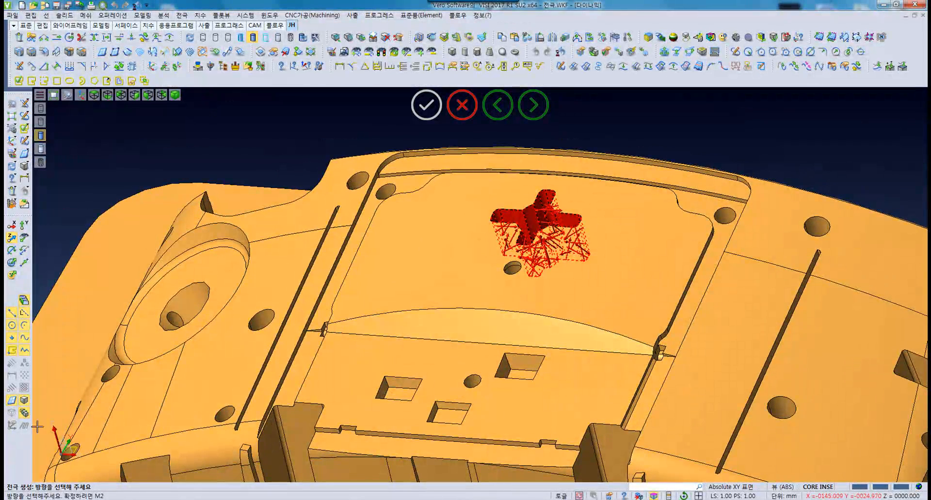
{"action": "middle_click_drag", "start_coordinate": [556, 305], "coordinate": [507, 269]}
{"action": "scroll", "coordinate": [473, 258], "scroll_direction": "down", "scroll_amount": 3}
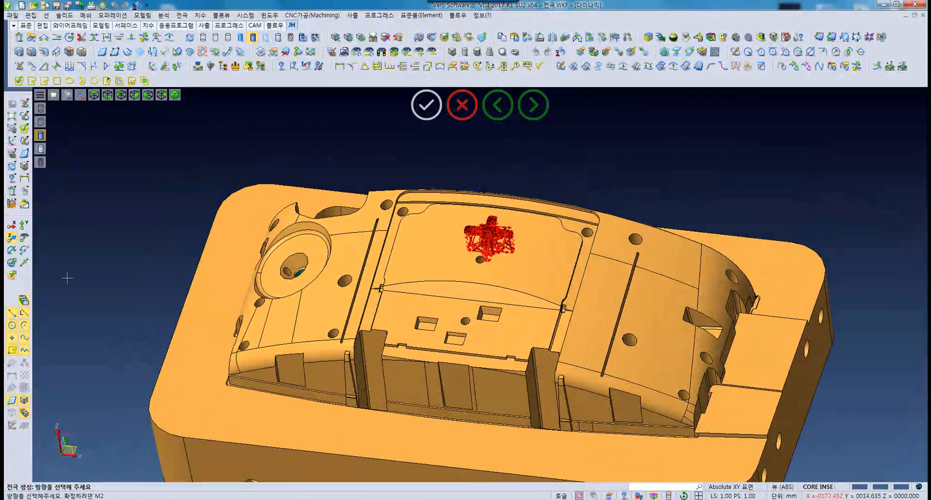
{"action": "right_click", "coordinate": [649, 159]}
- Choose the core insert as the interference-check body to generate the electrode preview at the cross-shaped recess
{"action": "middle_click_drag", "start_coordinate": [533, 266], "coordinate": [538, 235]}
{"action": "left_click", "coordinate": [536, 236]}
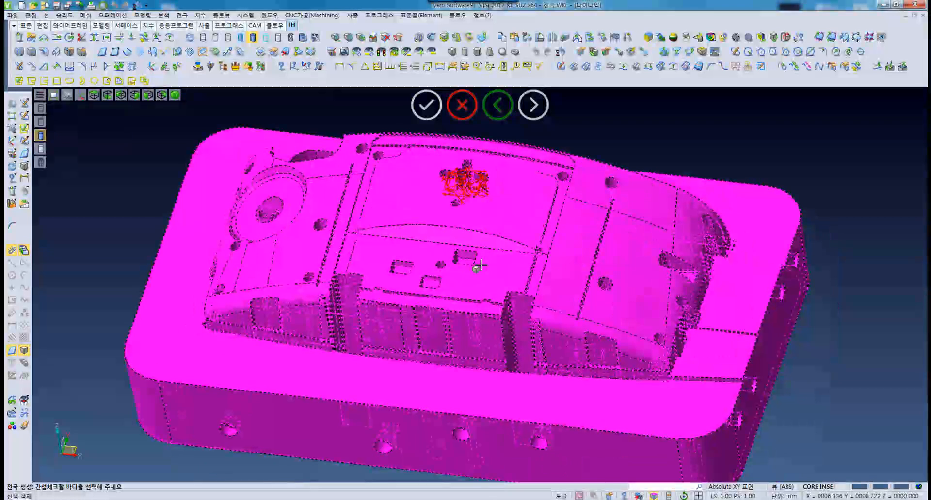
{"action": "middle_click_drag", "start_coordinate": [506, 301], "coordinate": [479, 265]}
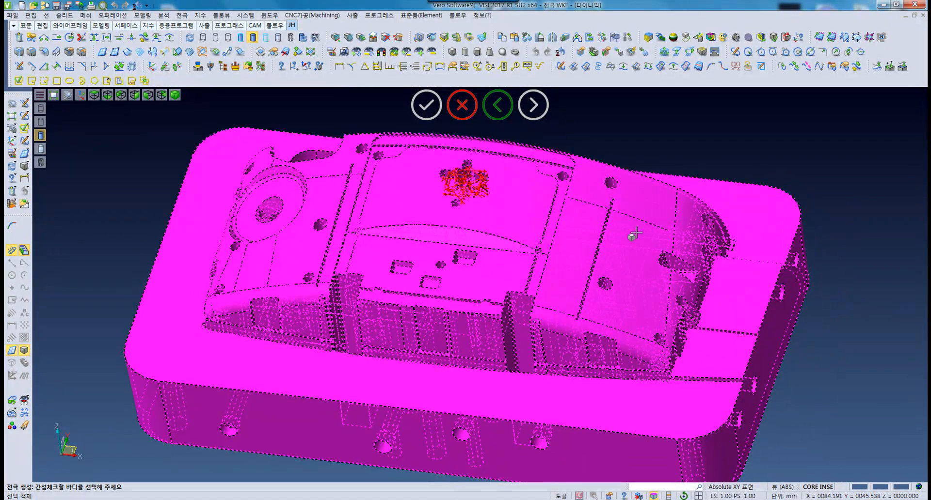
{"action": "left_click", "coordinate": [569, 238]}
{"action": "scroll", "coordinate": [565, 223], "scroll_direction": "up", "scroll_amount": 2}
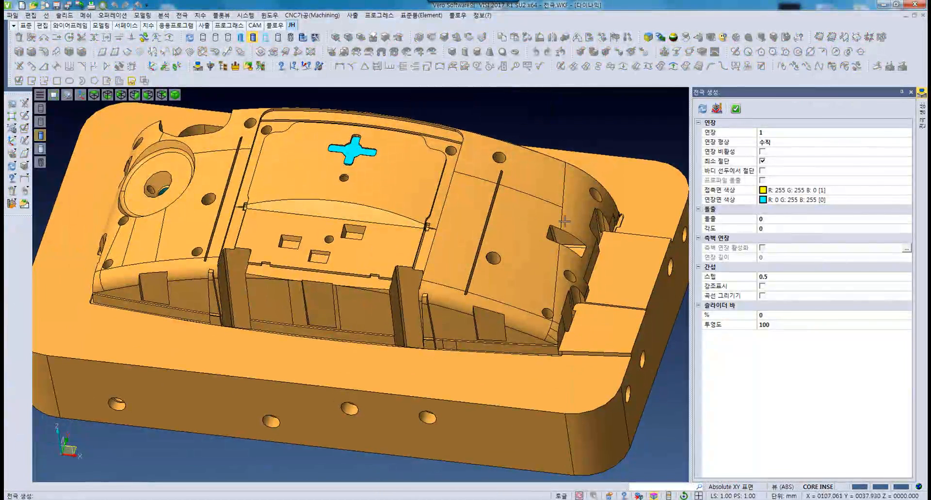
{"action": "middle_click_drag", "start_coordinate": [546, 203], "coordinate": [546, 229]}
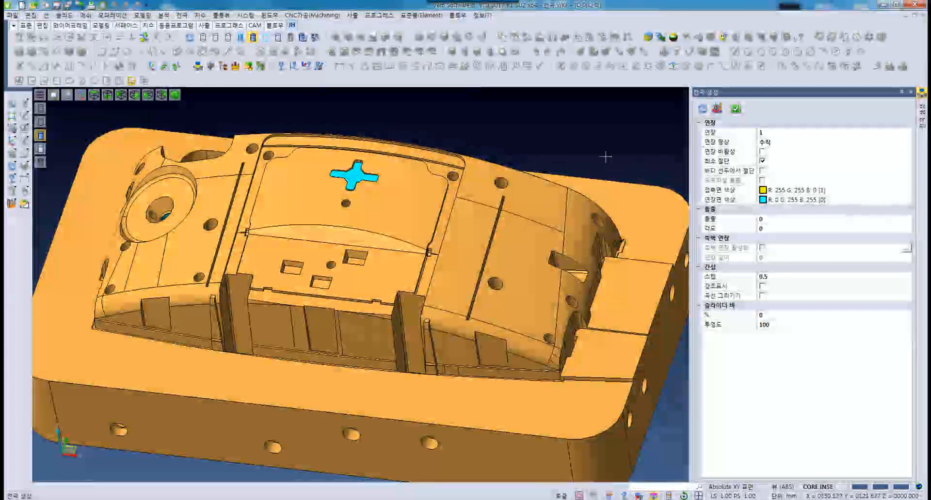
{"action": "scroll", "coordinate": [361, 177], "scroll_direction": "up", "scroll_amount": 3}
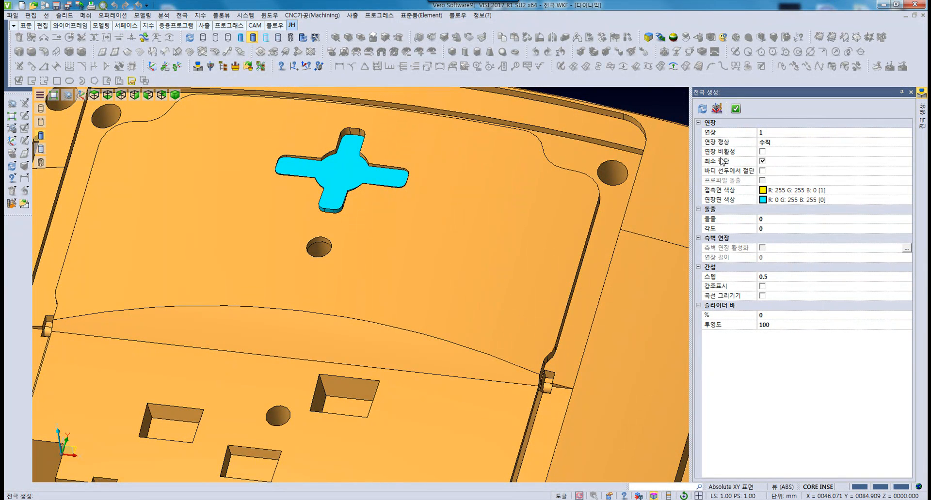
- Set the extension (연장) of the cross-shaped electrode to 10
{"action": "left_click", "coordinate": [763, 133]}
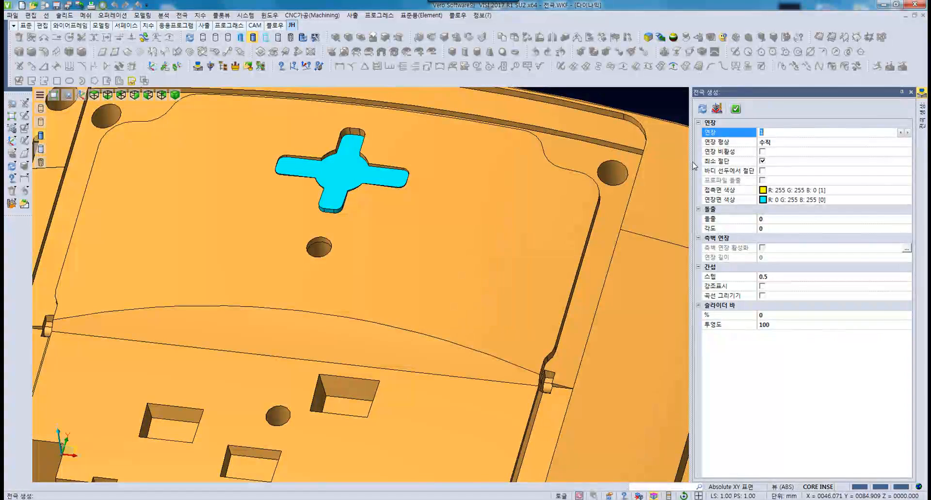
{"action": "middle_click_drag", "start_coordinate": [355, 170], "coordinate": [339, 175]}
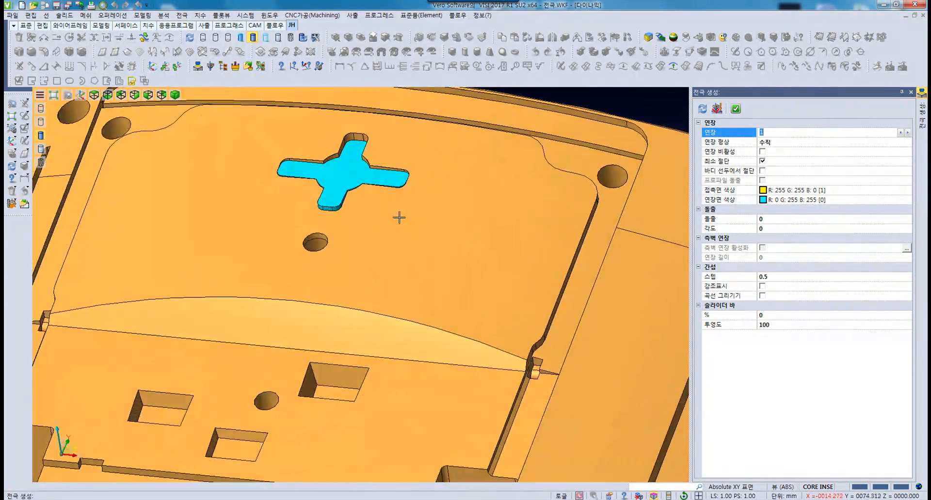
{"action": "middle_click_drag", "start_coordinate": [400, 218], "coordinate": [426, 249]}
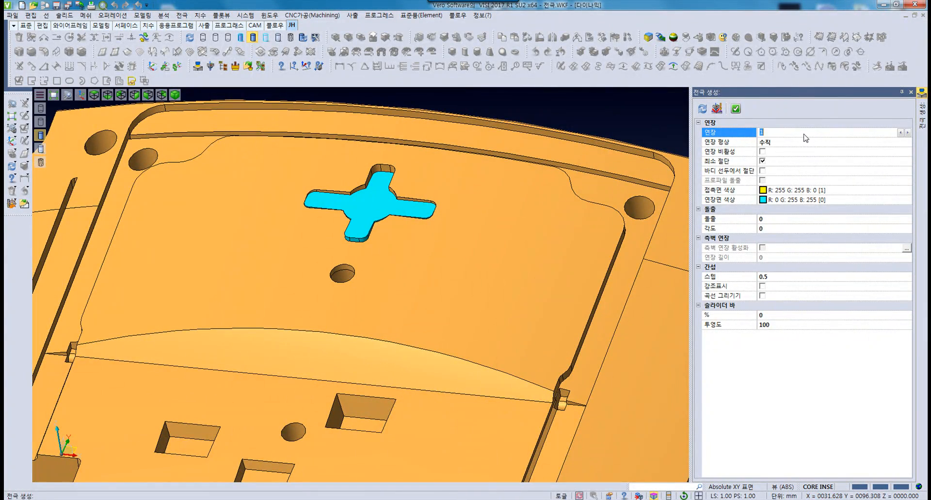
{"action": "left_click", "coordinate": [908, 132]}
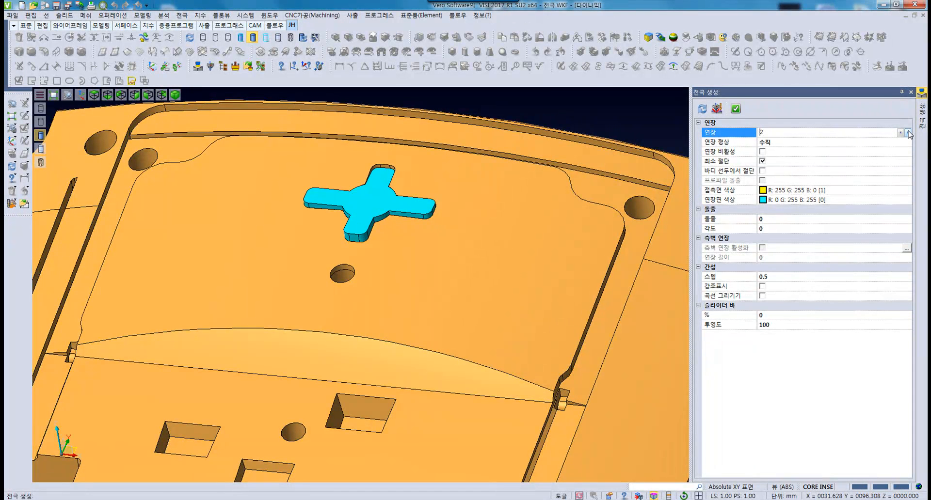
{"action": "left_click", "coordinate": [908, 132]}
{"action": "left_click", "coordinate": [909, 132]}
{"action": "left_click", "coordinate": [908, 133]}
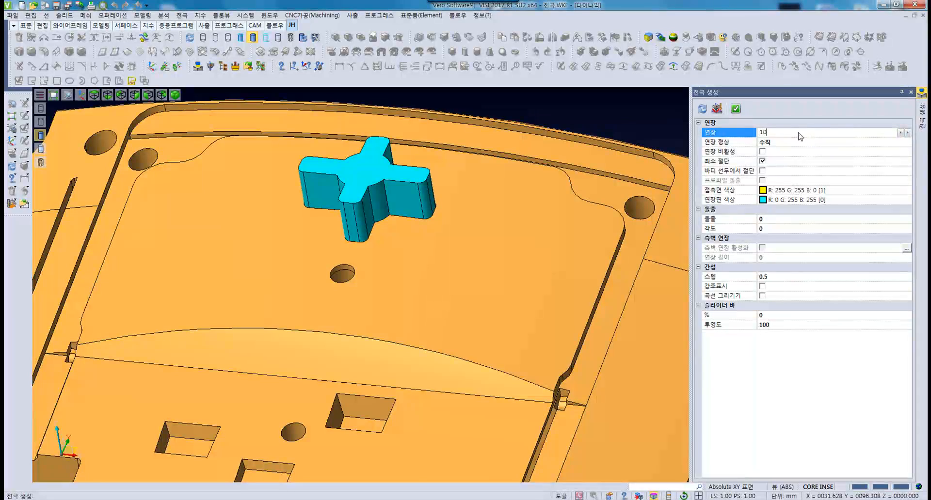
{"action": "middle_click_drag", "start_coordinate": [365, 180], "coordinate": [438, 208]}
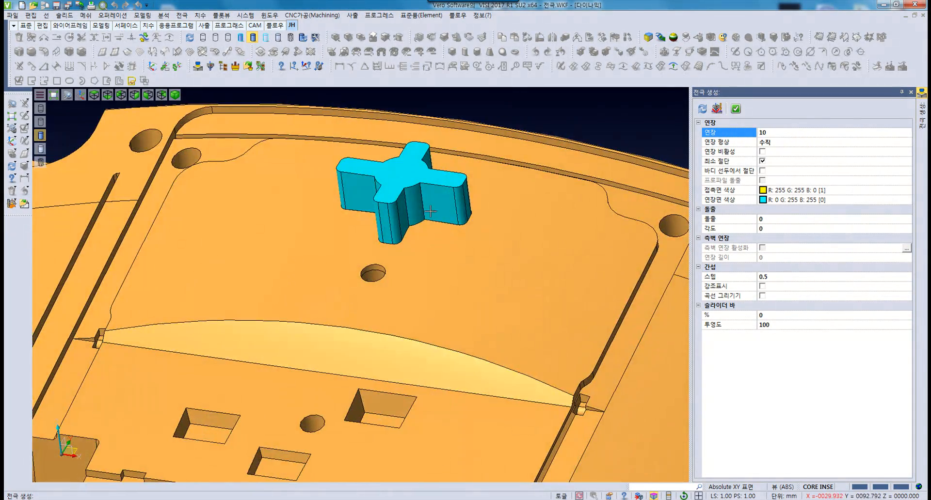
{"action": "middle_click_drag", "start_coordinate": [500, 202], "coordinate": [385, 217]}
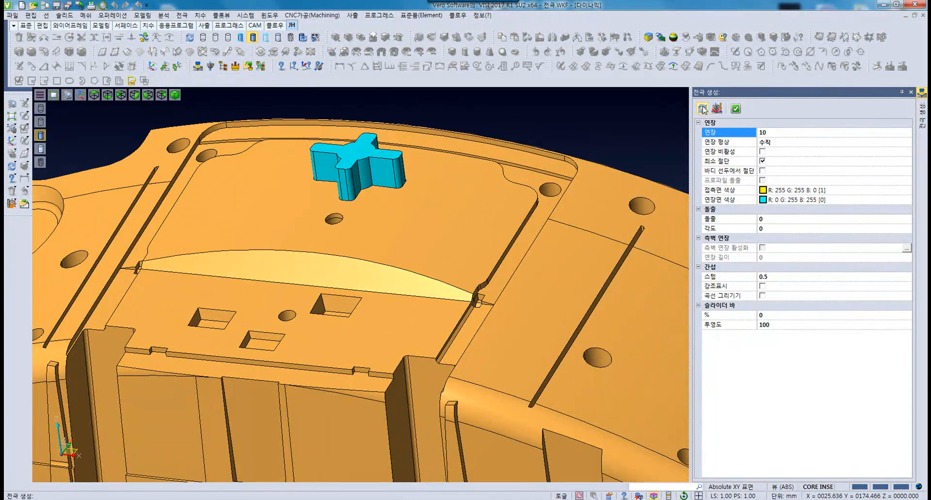
- Set the electrode's extension shape (연장 형상) to linear (선형)
{"action": "left_click", "coordinate": [736, 144]}
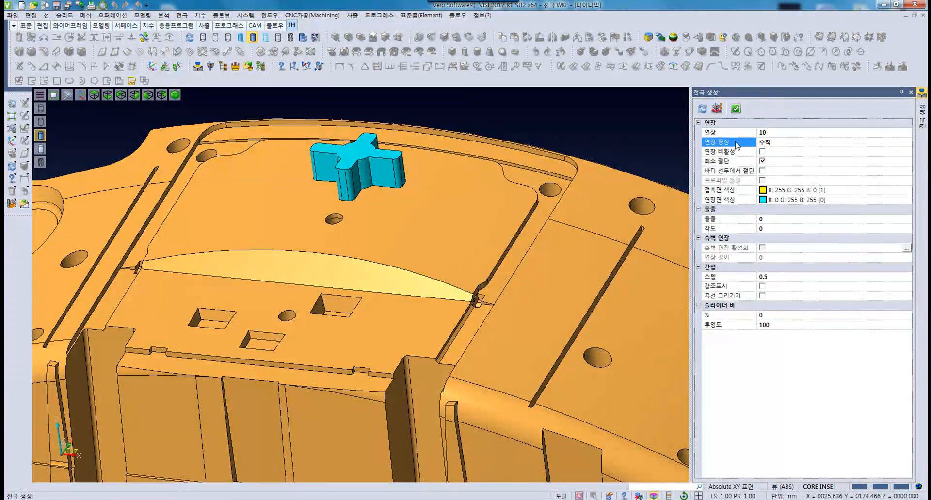
{"action": "mouse_move", "coordinate": [433, 209]}
{"action": "middle_mouse_down"}
{"action": "mouse_move", "coordinate": [397, 198]}
{"action": "mouse_move", "coordinate": [417, 205]}
{"action": "middle_mouse_up"}
{"action": "left_click", "coordinate": [777, 143]}
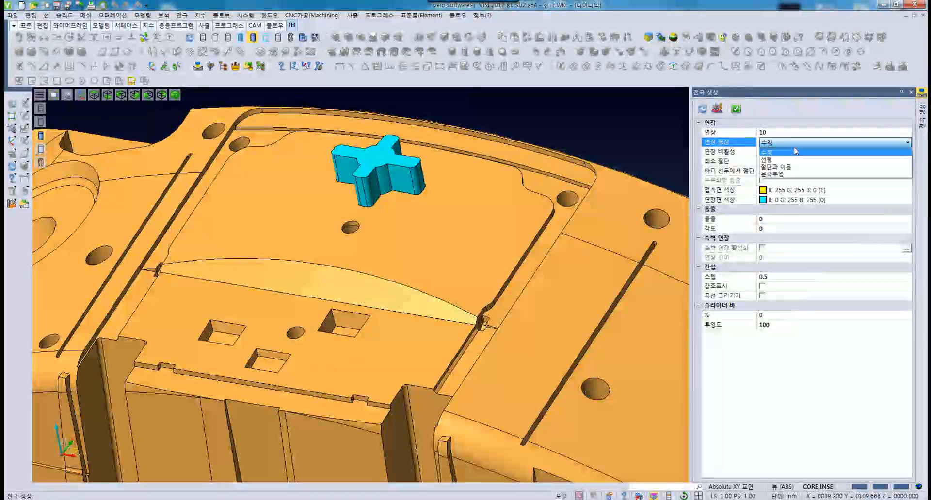
{"action": "middle_click_drag", "start_coordinate": [406, 192], "coordinate": [379, 171]}
{"action": "scroll", "coordinate": [383, 172], "scroll_direction": "down", "scroll_amount": 6}
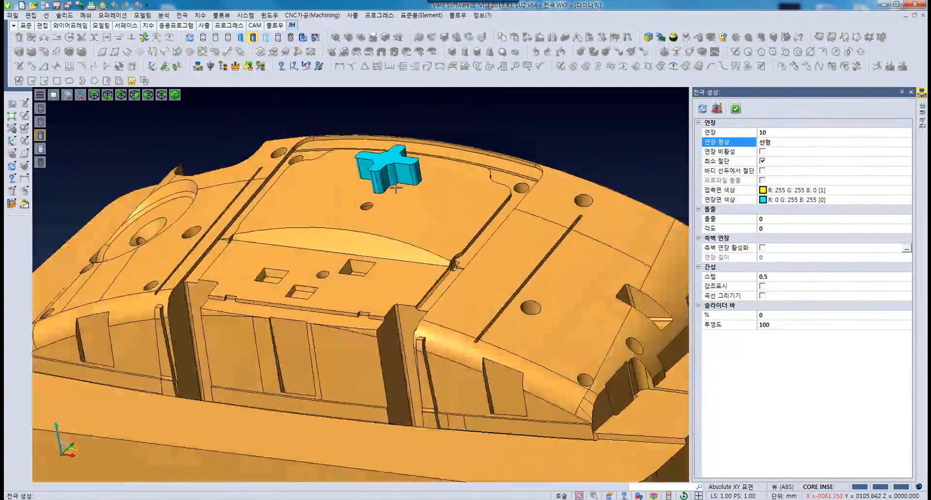
{"action": "middle_click_drag", "start_coordinate": [434, 190], "coordinate": [469, 203]}
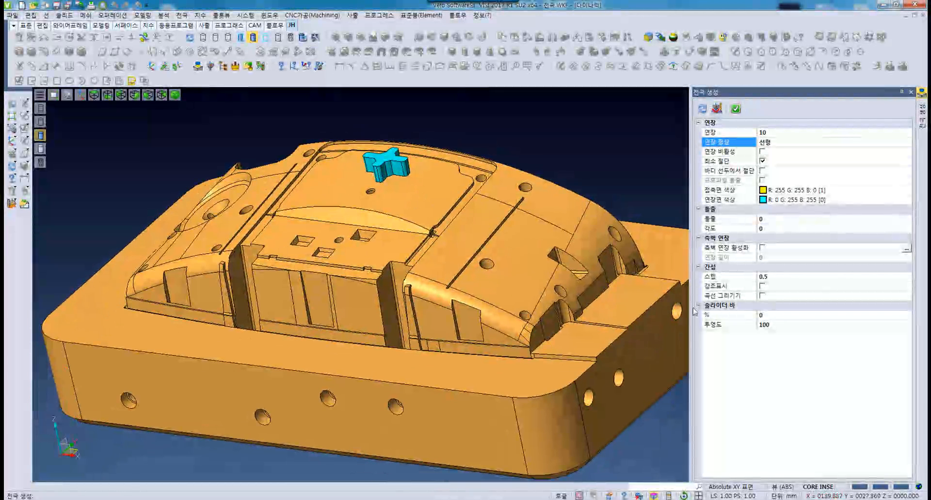
- Slide the electrode preview out of the recess to 30 % and examine its contact and extension faces
{"action": "left_click", "coordinate": [762, 317]}
{"action": "left_click_drag", "start_coordinate": [774, 316], "coordinate": [815, 317]}
{"action": "middle_click_drag", "start_coordinate": [432, 168], "coordinate": [412, 243]}
{"action": "scroll", "coordinate": [342, 201], "scroll_direction": "up", "scroll_amount": 5}
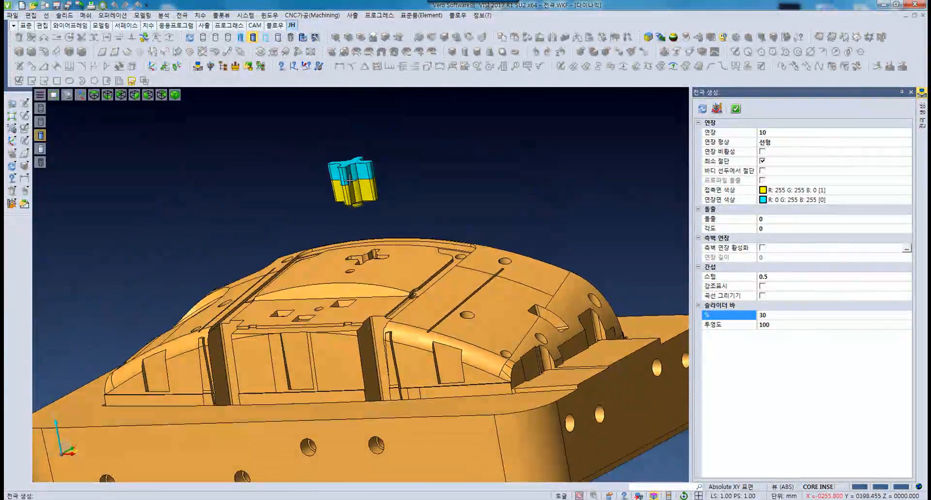
{"action": "middle_click_drag", "start_coordinate": [343, 200], "coordinate": [605, 270]}
{"action": "scroll", "coordinate": [384, 290], "scroll_direction": "up", "scroll_amount": 3}
{"action": "scroll", "coordinate": [376, 269], "scroll_direction": "down", "scroll_amount": 3}
{"action": "scroll", "coordinate": [366, 270], "scroll_direction": "down", "scroll_amount": 2}
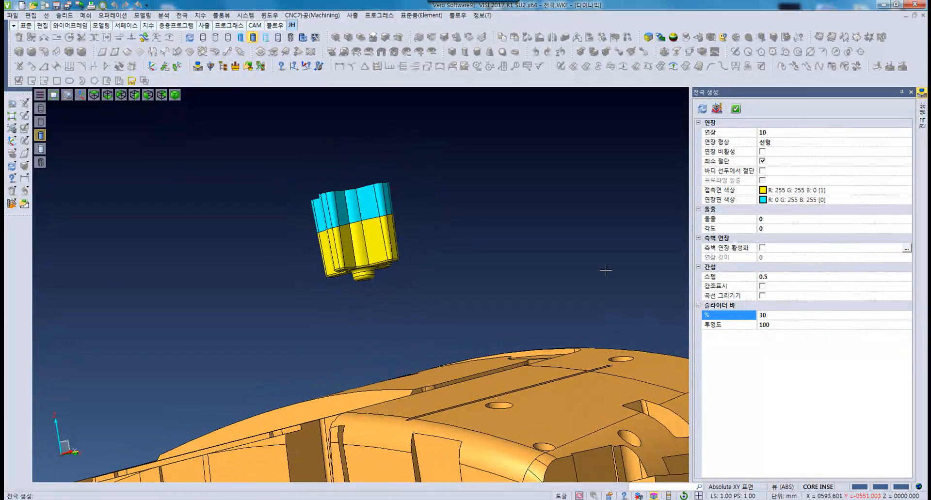
- Change the extension shape to vertical (수직) and check the electrode's extended walls
{"action": "left_click", "coordinate": [787, 145]}
{"action": "left_click", "coordinate": [792, 143]}
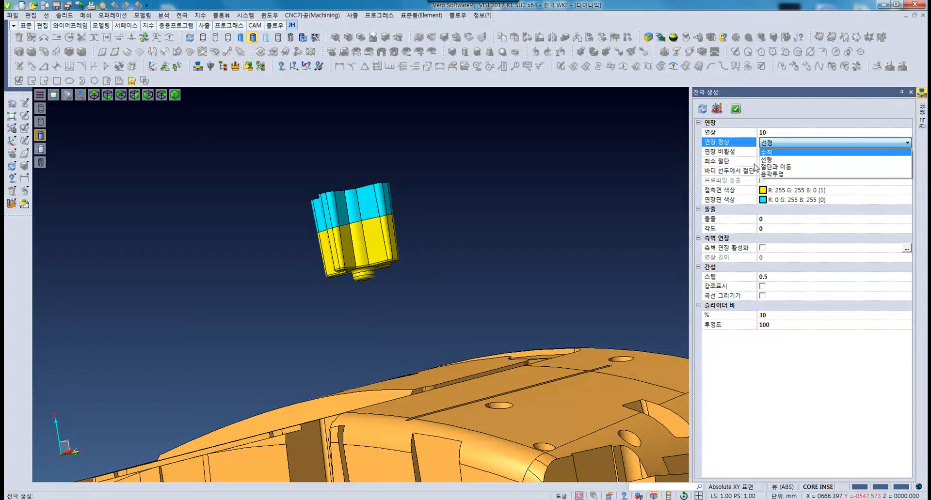
{"action": "left_click", "coordinate": [788, 153]}
{"action": "scroll", "coordinate": [355, 204], "scroll_direction": "up", "scroll_amount": 3}
{"action": "middle_click_drag", "start_coordinate": [355, 203], "coordinate": [681, 161]}
- Switch the extension shape back to linear (선형) and compare the electrode's extended walls
{"action": "left_click", "coordinate": [779, 142]}
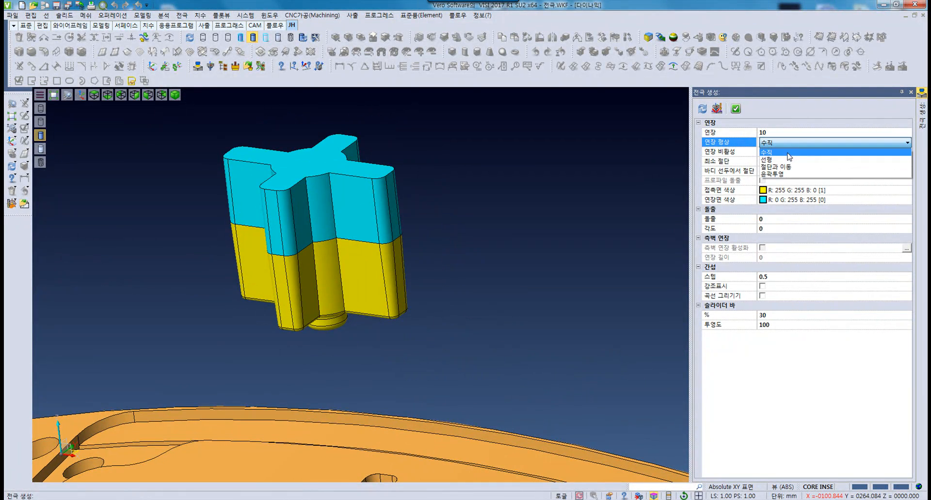
{"action": "left_click", "coordinate": [776, 163]}
{"action": "middle_click_drag", "start_coordinate": [388, 224], "coordinate": [344, 223]}
{"action": "middle_click_drag", "start_coordinate": [319, 187], "coordinate": [394, 235]}
- Slide the electrode preview out to 37 % and examine its fit above the cross-shaped recess
{"action": "left_click", "coordinate": [791, 318]}
{"action": "mouse_move", "coordinate": [815, 315]}
{"action": "left_mouse_down"}
{"action": "mouse_move", "coordinate": [792, 315]}
{"action": "mouse_move", "coordinate": [821, 315]}
{"action": "left_mouse_up"}
{"action": "mouse_move", "coordinate": [417, 300]}
{"action": "middle_mouse_down"}
{"action": "mouse_move", "coordinate": [422, 328]}
{"action": "mouse_move", "coordinate": [420, 313]}
{"action": "middle_mouse_up"}
{"action": "middle_click_drag", "start_coordinate": [418, 242], "coordinate": [418, 410]}
{"action": "middle_click_drag", "start_coordinate": [371, 249], "coordinate": [391, 331]}
{"action": "scroll", "coordinate": [372, 273], "scroll_direction": "up", "scroll_amount": 5}
{"action": "scroll", "coordinate": [373, 272], "scroll_direction": "down", "scroll_amount": 5}
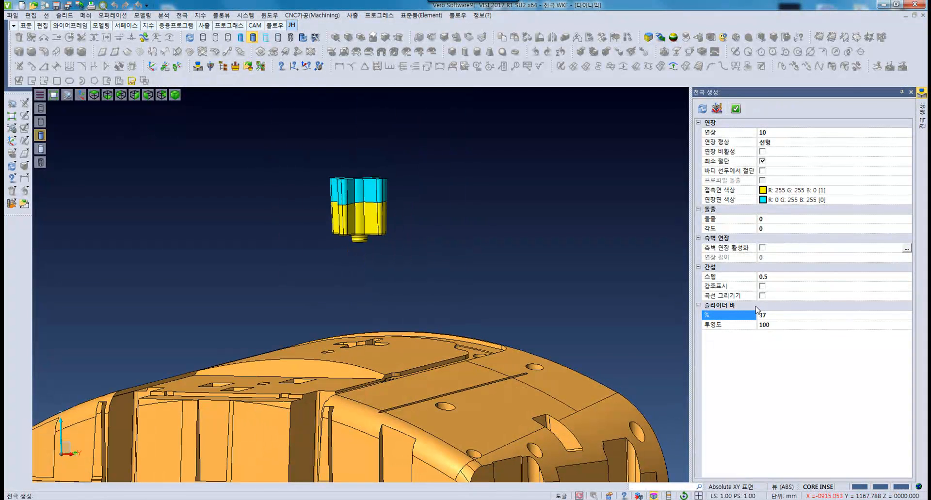
- Return the electrode preview to 0 % and accept the settings to create the cross-shaped electrode
{"action": "left_click", "coordinate": [781, 320]}
{"action": "left_click_drag", "start_coordinate": [822, 320], "coordinate": [708, 292]}
{"action": "middle_click_drag", "start_coordinate": [360, 308], "coordinate": [407, 277]}
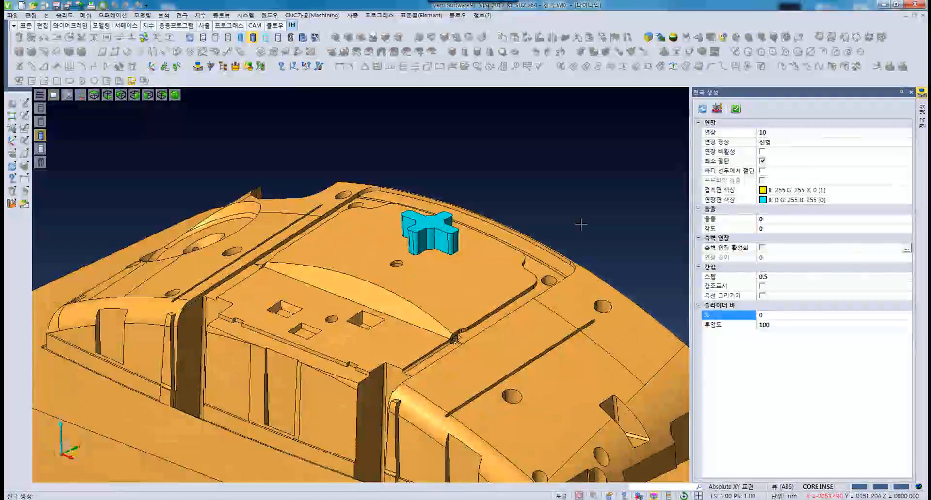
{"action": "left_click", "coordinate": [737, 112]}
{"action": "middle_click_drag", "start_coordinate": [514, 275], "coordinate": [534, 287]}
{"action": "middle_click_drag", "start_coordinate": [546, 238], "coordinate": [485, 175]}
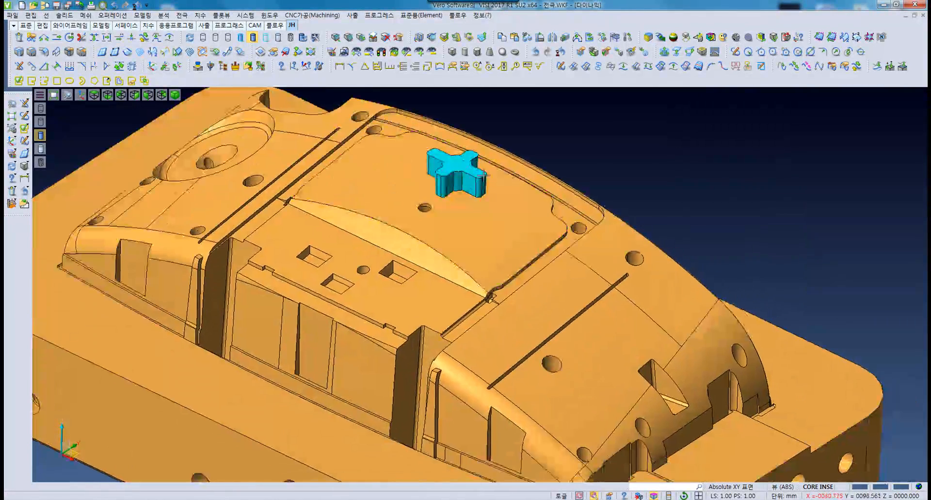
- Examine the core insert from above and at an angle, from the cross-shaped electrode to the side slot
{"action": "scroll", "coordinate": [485, 243], "scroll_direction": "down", "scroll_amount": 4}
{"action": "key", "text": "F5"}
{"action": "middle_click_drag", "start_coordinate": [543, 271], "coordinate": [442, 259]}
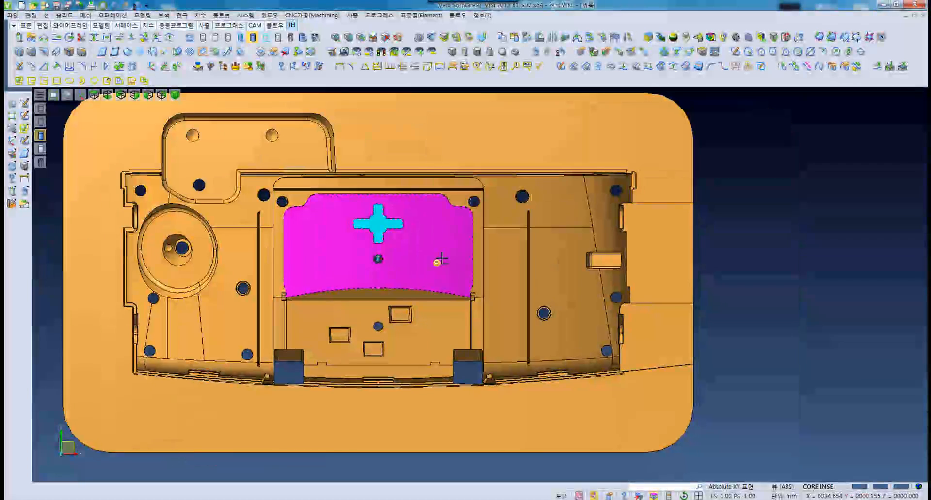
{"action": "middle_click_drag", "start_coordinate": [592, 264], "coordinate": [552, 261]}
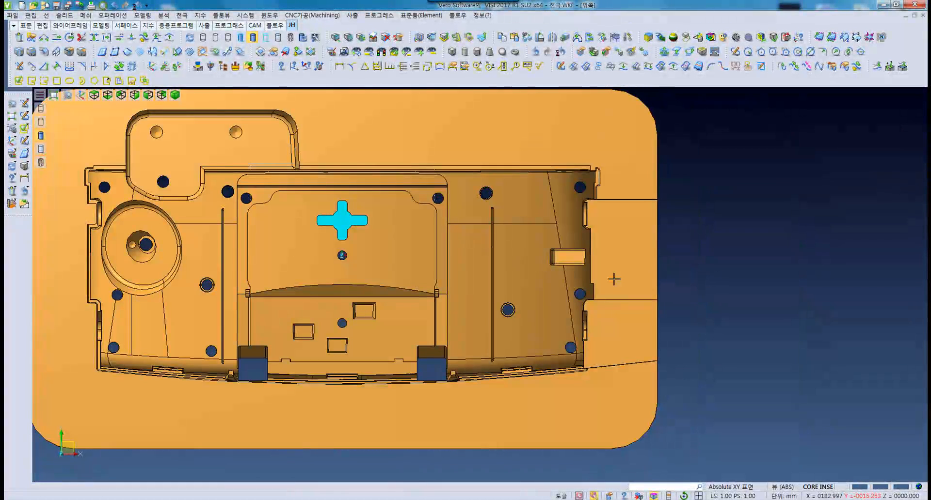
{"action": "scroll", "coordinate": [345, 229], "scroll_direction": "up", "scroll_amount": 3}
{"action": "middle_click_drag", "start_coordinate": [345, 229], "coordinate": [302, 207]}
{"action": "middle_click_drag", "start_coordinate": [658, 256], "coordinate": [570, 262]}
{"action": "scroll", "coordinate": [569, 262], "scroll_direction": "down", "scroll_amount": 1}
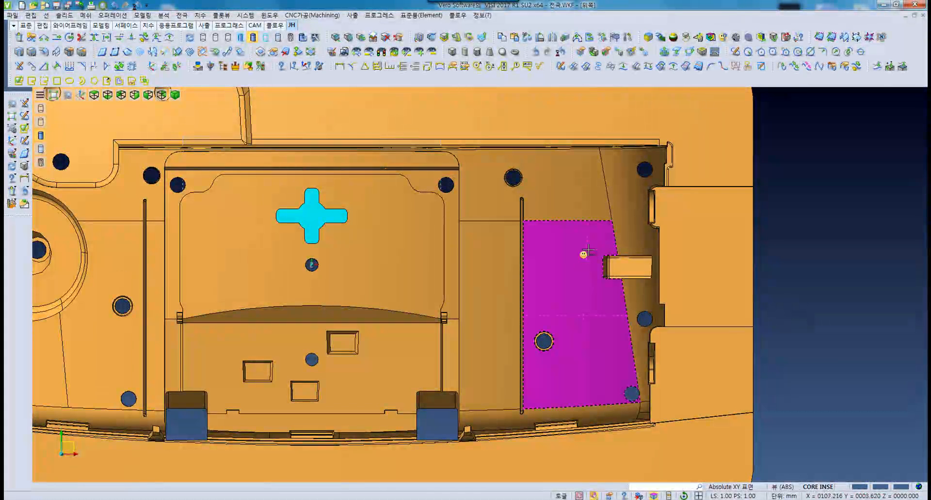
{"action": "middle_click_drag", "start_coordinate": [569, 253], "coordinate": [553, 253]}
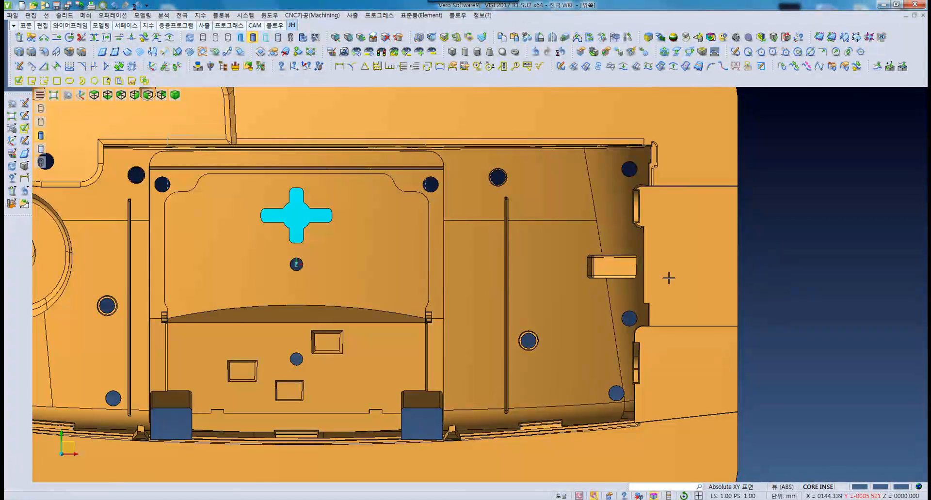
{"action": "mouse_move", "coordinate": [450, 261]}
{"action": "middle_mouse_down"}
{"action": "mouse_move", "coordinate": [424, 240]}
{"action": "mouse_move", "coordinate": [451, 215]}
{"action": "mouse_move", "coordinate": [396, 237]}
{"action": "mouse_move", "coordinate": [437, 253]}
{"action": "middle_mouse_up"}
{"action": "left_click", "coordinate": [183, 16]}
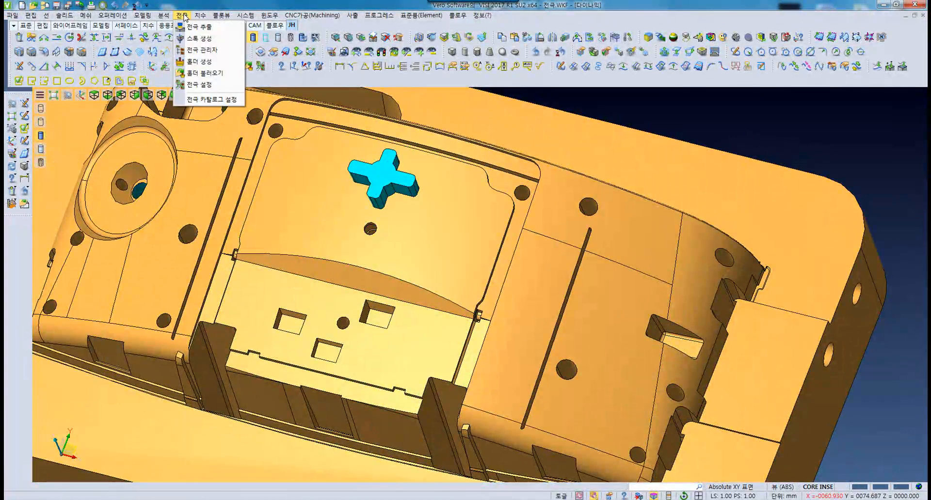
{"action": "left_click", "coordinate": [739, 184]}
- Start a box (육면체) in the top view and define its rectangular base around the side slot
{"action": "key", "text": "F5"}
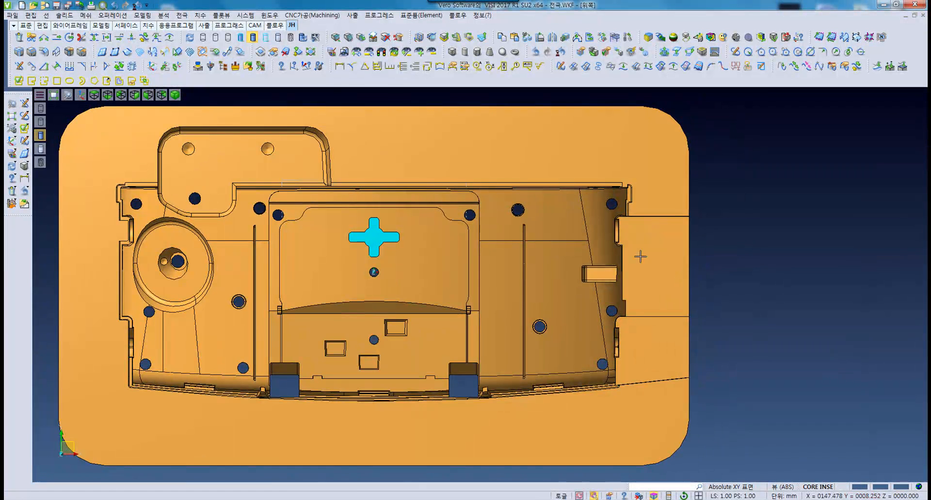
{"action": "scroll", "coordinate": [606, 258], "scroll_direction": "up", "scroll_amount": 2}
{"action": "middle_click_drag", "start_coordinate": [605, 257], "coordinate": [550, 252]}
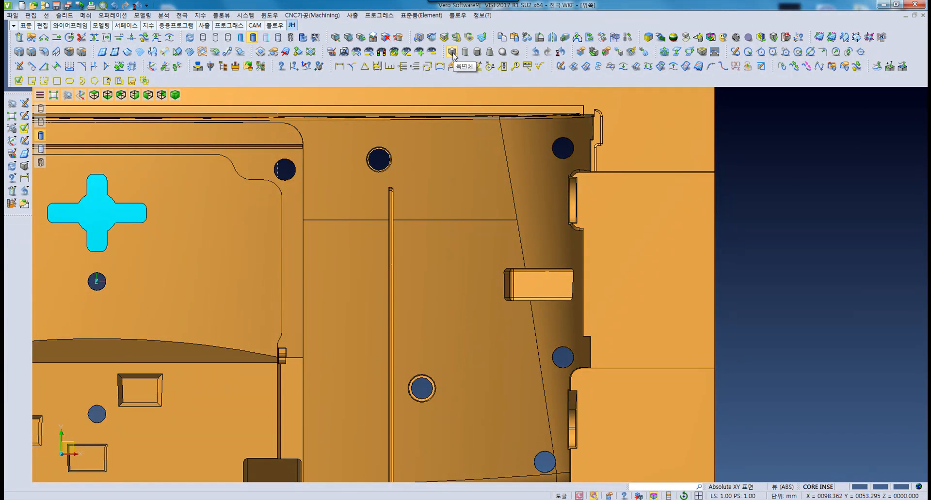
{"action": "left_click", "coordinate": [452, 51]}
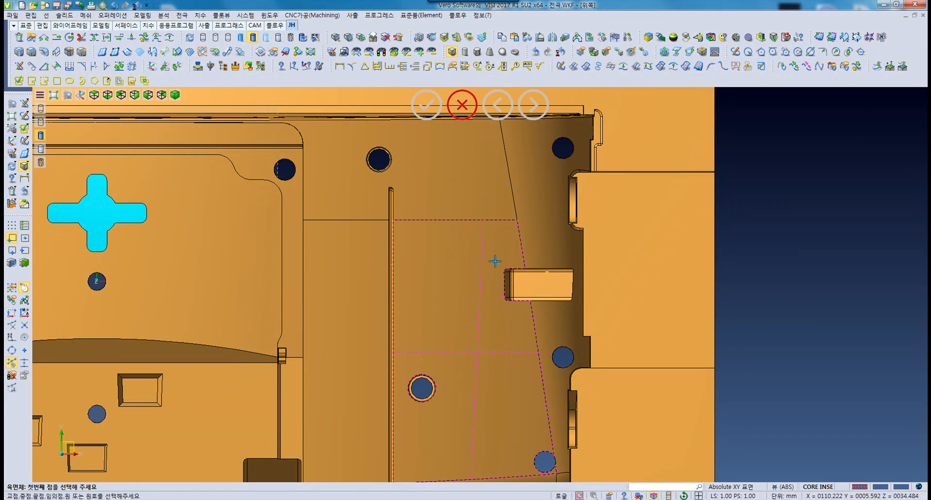
{"action": "middle_click_drag", "start_coordinate": [495, 262], "coordinate": [512, 251]}
{"action": "scroll", "coordinate": [529, 246], "scroll_direction": "down", "scroll_amount": 3}
{"action": "scroll", "coordinate": [562, 248], "scroll_direction": "up", "scroll_amount": 3}
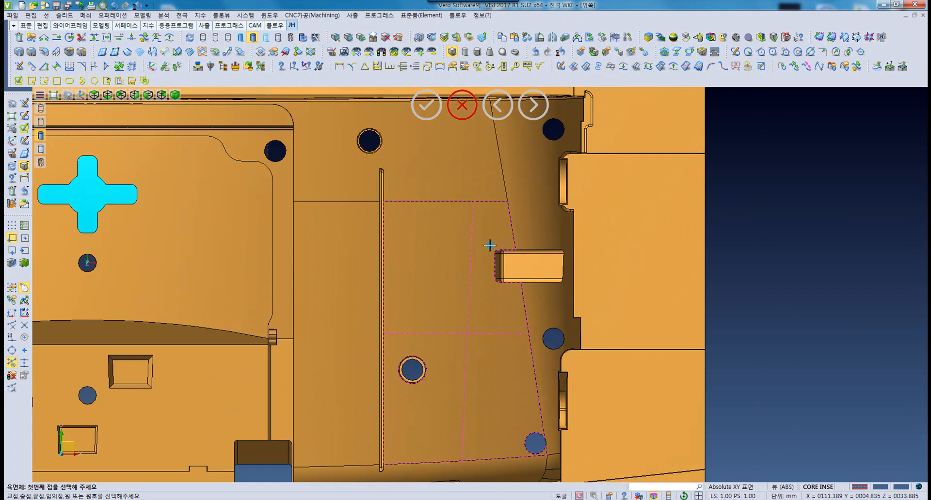
{"action": "scroll", "coordinate": [491, 250], "scroll_direction": "up", "scroll_amount": 2}
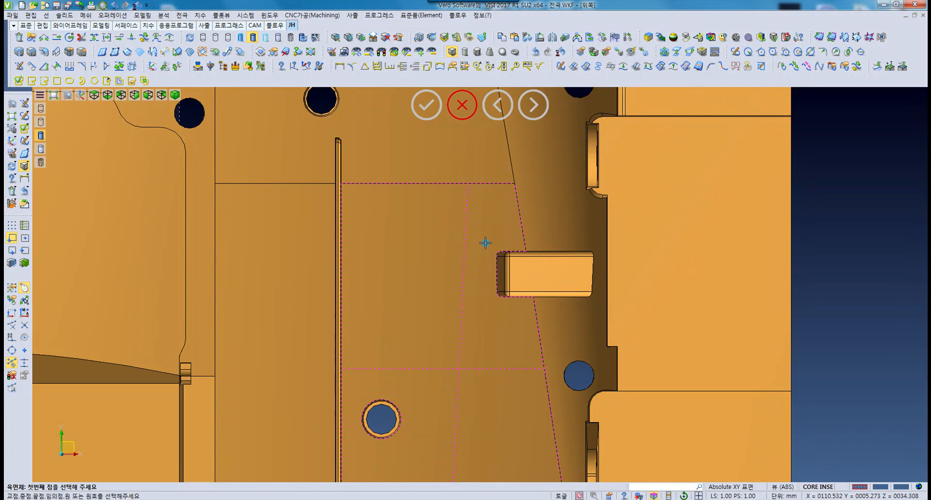
{"action": "scroll", "coordinate": [486, 247], "scroll_direction": "up", "scroll_amount": 2}
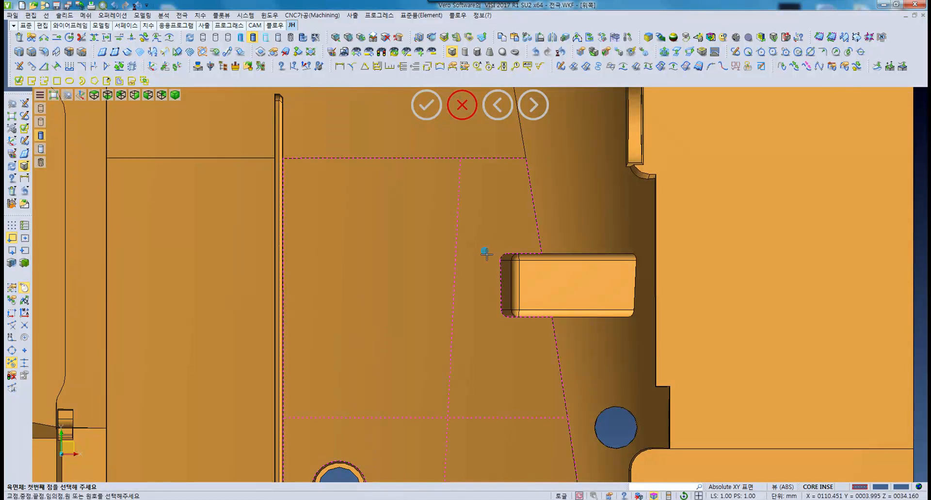
{"action": "left_click", "coordinate": [703, 345]}
- Define the box height with a point on the hole edge at the core insert's underside and finish the box
{"action": "middle_click_drag", "start_coordinate": [619, 339], "coordinate": [597, 285]}
{"action": "middle_click_drag", "start_coordinate": [606, 374], "coordinate": [535, 249]}
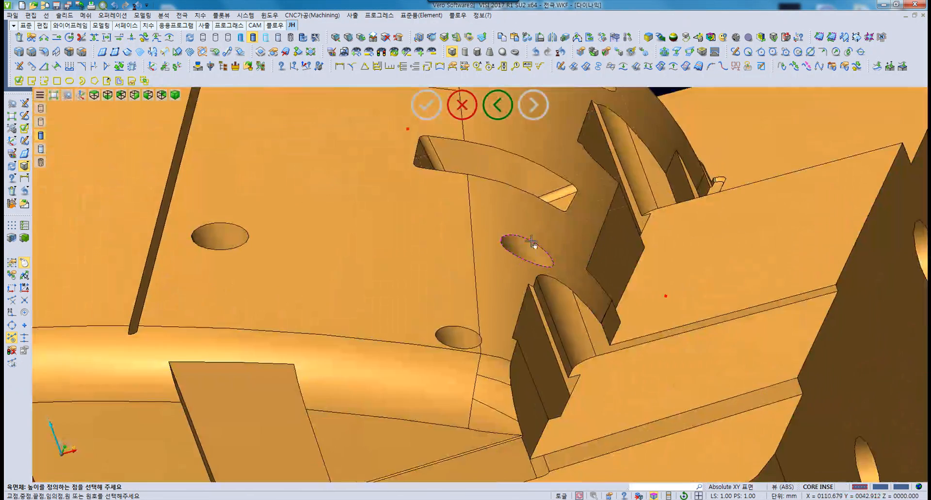
{"action": "scroll", "coordinate": [535, 249], "scroll_direction": "down", "scroll_amount": 5}
{"action": "middle_click_drag", "start_coordinate": [586, 437], "coordinate": [488, 292]}
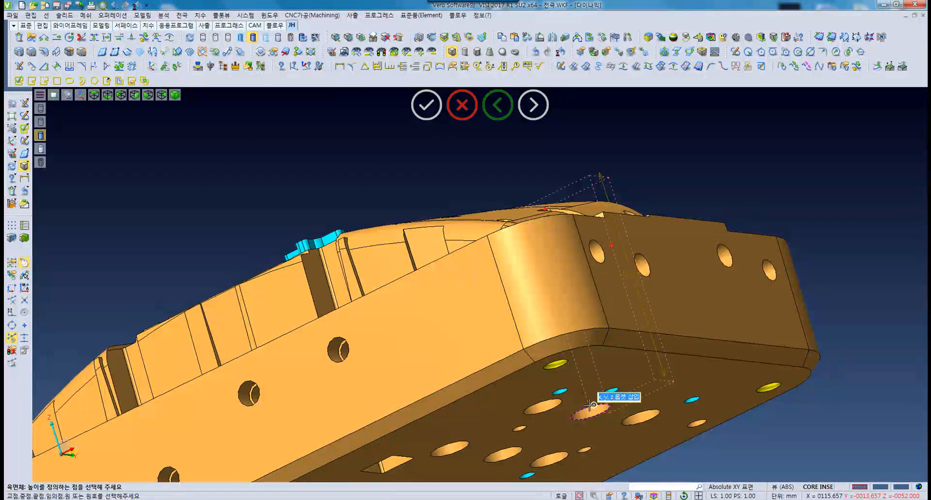
{"action": "left_click", "coordinate": [590, 405]}
{"action": "middle_click_drag", "start_coordinate": [590, 406], "coordinate": [563, 349]}
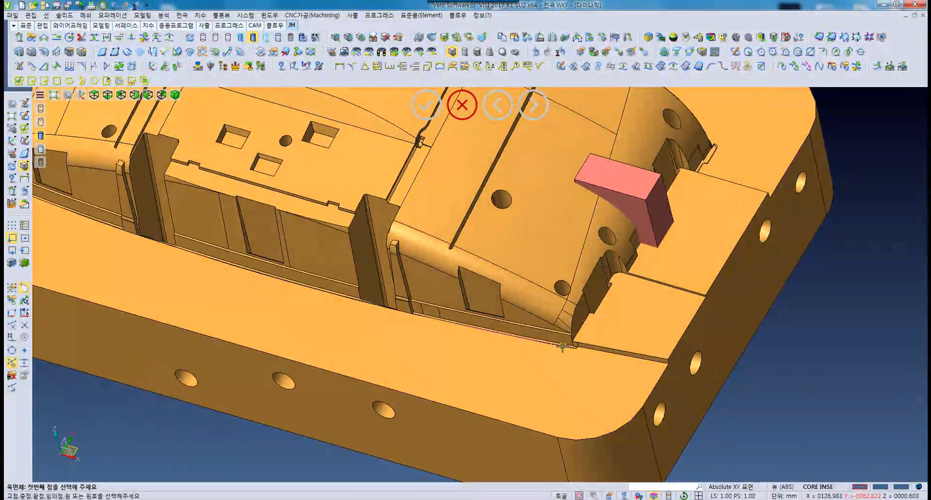
{"action": "key", "text": "Escape"}
{"action": "mouse_move", "coordinate": [627, 242]}
{"action": "middle_mouse_down"}
{"action": "mouse_move", "coordinate": [616, 250]}
{"action": "mouse_move", "coordinate": [616, 228]}
{"action": "middle_mouse_up"}
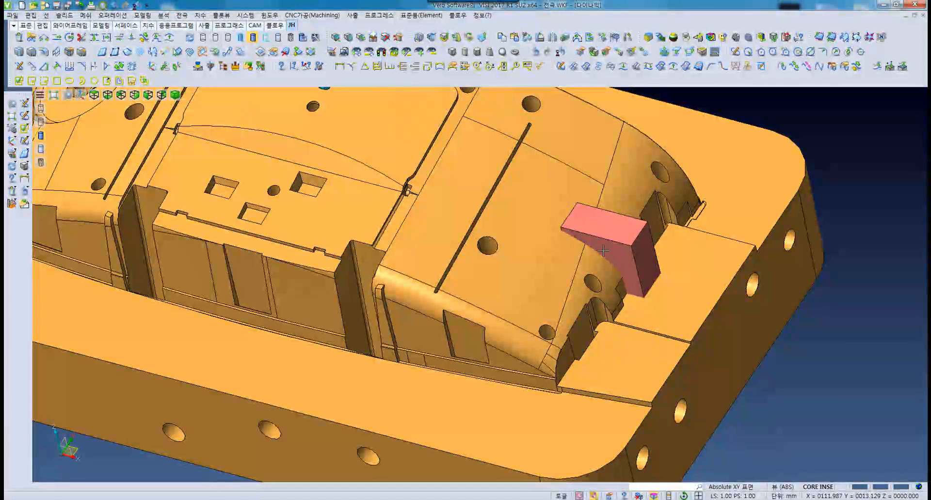
{"action": "middle_click_drag", "start_coordinate": [560, 262], "coordinate": [568, 280]}
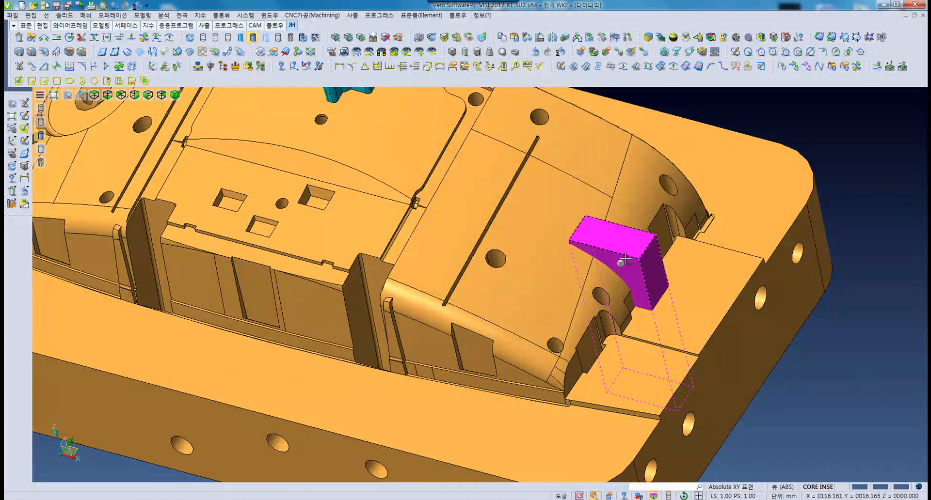
{"action": "mouse_move", "coordinate": [564, 275]}
{"action": "middle_mouse_down"}
{"action": "mouse_move", "coordinate": [554, 272]}
{"action": "mouse_move", "coordinate": [570, 301]}
{"action": "mouse_move", "coordinate": [582, 286]}
{"action": "mouse_move", "coordinate": [536, 281]}
{"action": "mouse_move", "coordinate": [561, 281]}
{"action": "mouse_move", "coordinate": [553, 284]}
{"action": "middle_mouse_up"}
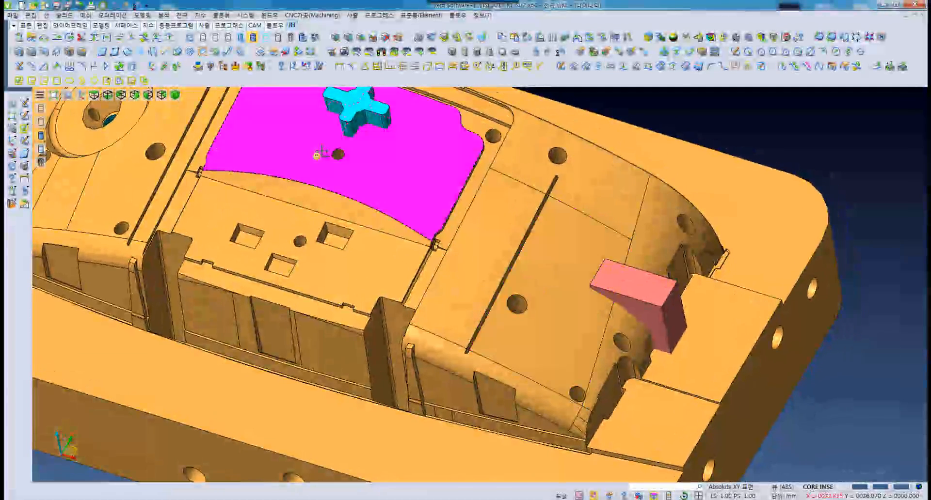
- Subtract the core insert from the box with Cavity (캐비티) at an offset of 0, keeping the core insert body
{"action": "left_click", "coordinate": [112, 15]}
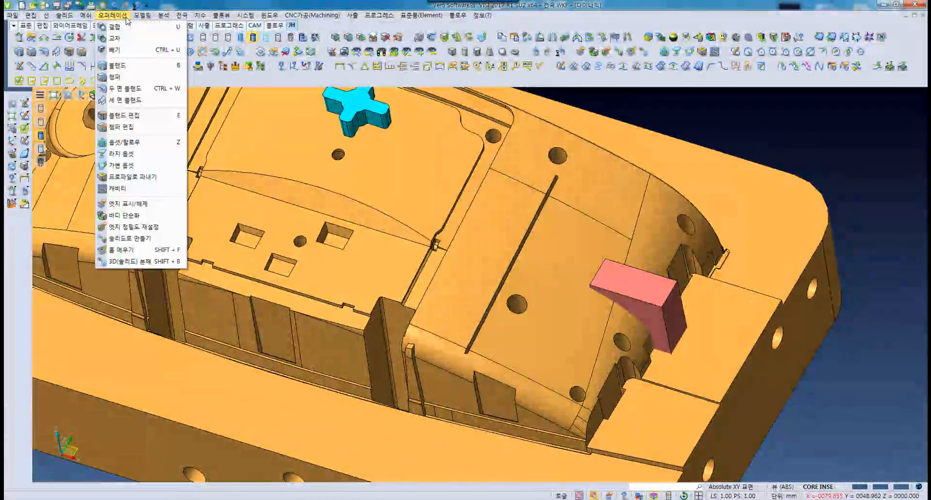
{"action": "left_click", "coordinate": [117, 189]}
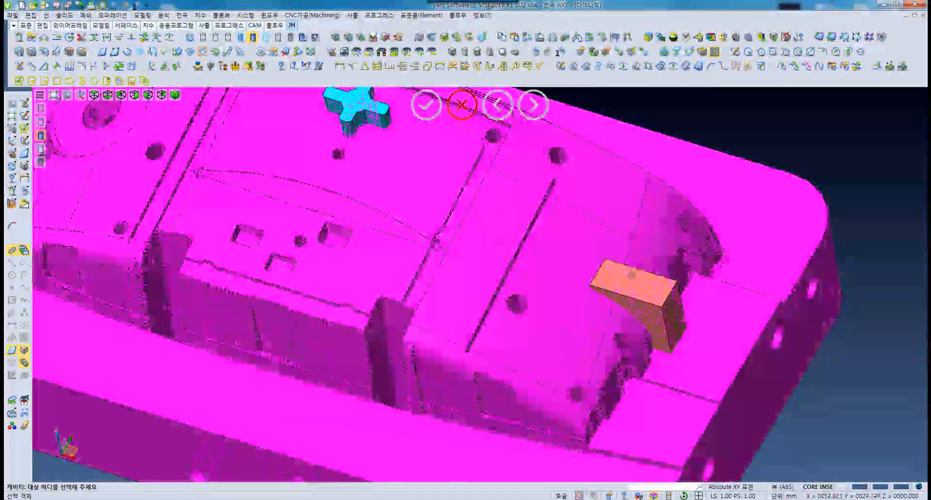
{"action": "left_click", "coordinate": [660, 287]}
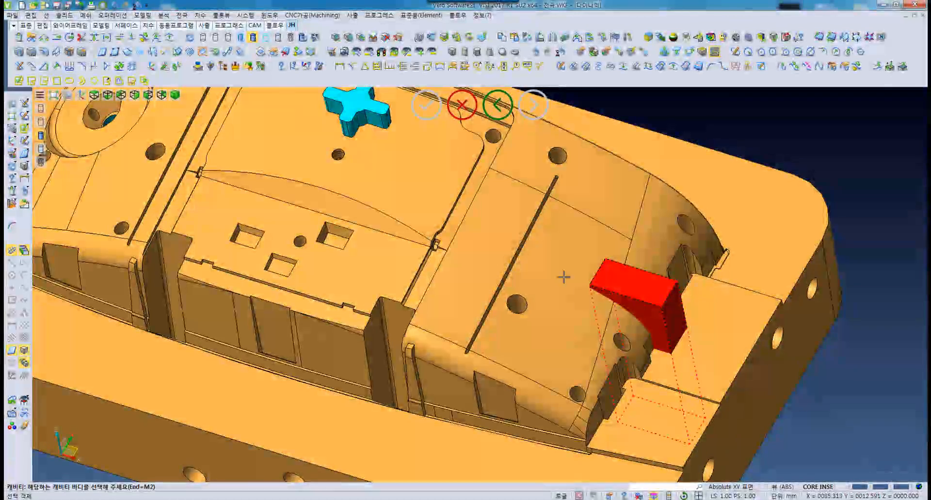
{"action": "left_click", "coordinate": [559, 276]}
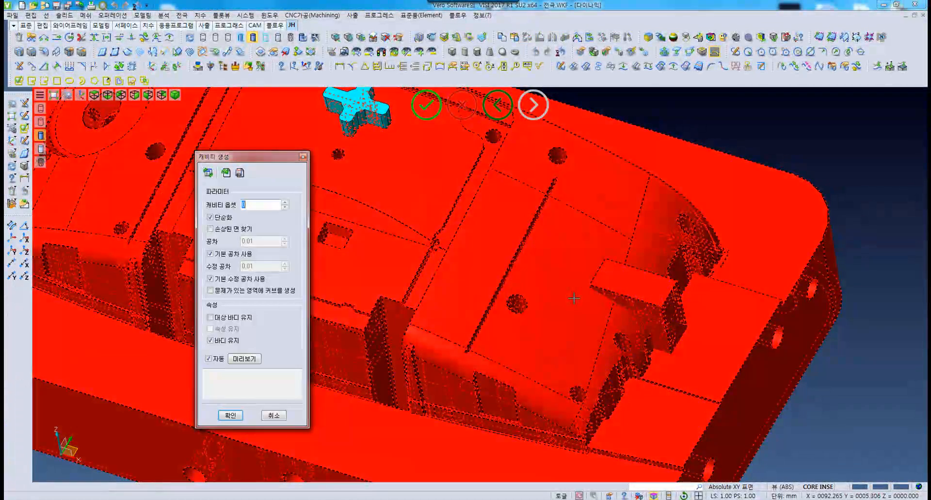
{"action": "left_click", "coordinate": [229, 416]}
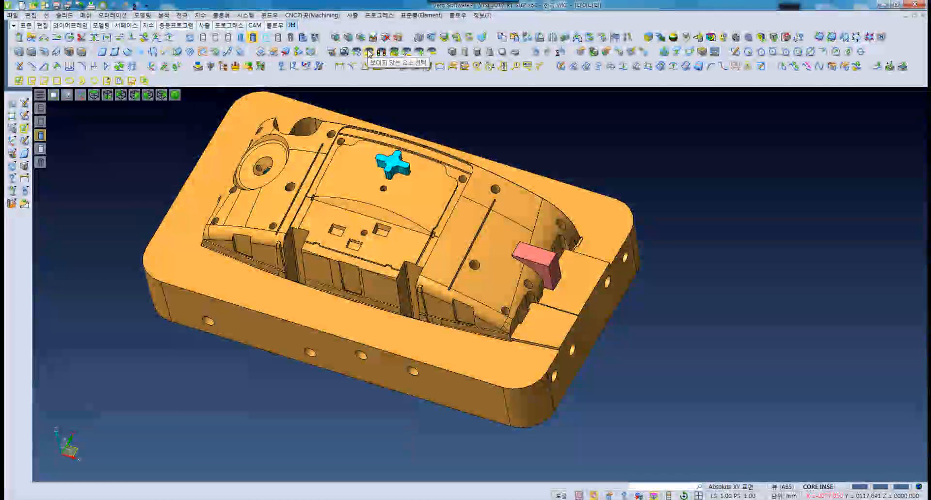
- Hide the core insert and delete the leftover piece of the cut box, keeping the slot electrode
{"action": "left_click", "coordinate": [368, 51]}
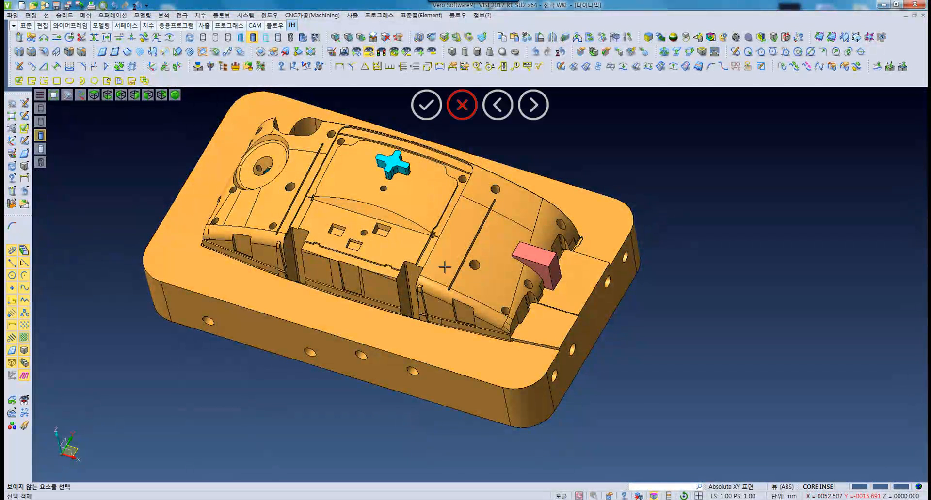
{"action": "left_click", "coordinate": [443, 267]}
{"action": "middle_click_drag", "start_coordinate": [435, 301], "coordinate": [406, 295]}
{"action": "middle_click_drag", "start_coordinate": [466, 277], "coordinate": [521, 370]}
{"action": "scroll", "coordinate": [465, 267], "scroll_direction": "up", "scroll_amount": 4}
{"action": "key", "text": "Delete"}
{"action": "left_click", "coordinate": [443, 320]}
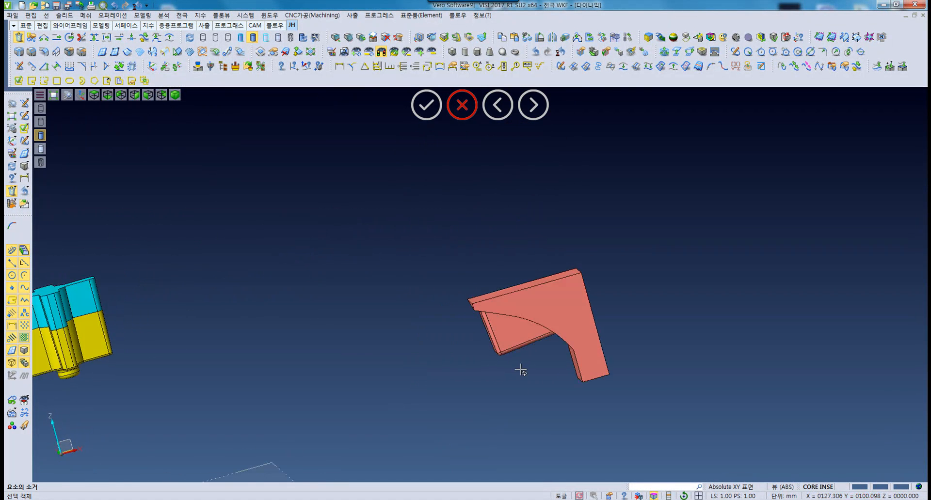
- Examine the slot electrode's curved contact surface and the projecting slot portion from the front and from below
{"action": "scroll", "coordinate": [513, 324], "scroll_direction": "up", "scroll_amount": 5}
{"action": "mouse_move", "coordinate": [555, 320]}
{"action": "middle_mouse_down"}
{"action": "mouse_move", "coordinate": [557, 305]}
{"action": "mouse_move", "coordinate": [550, 324]}
{"action": "middle_mouse_up"}
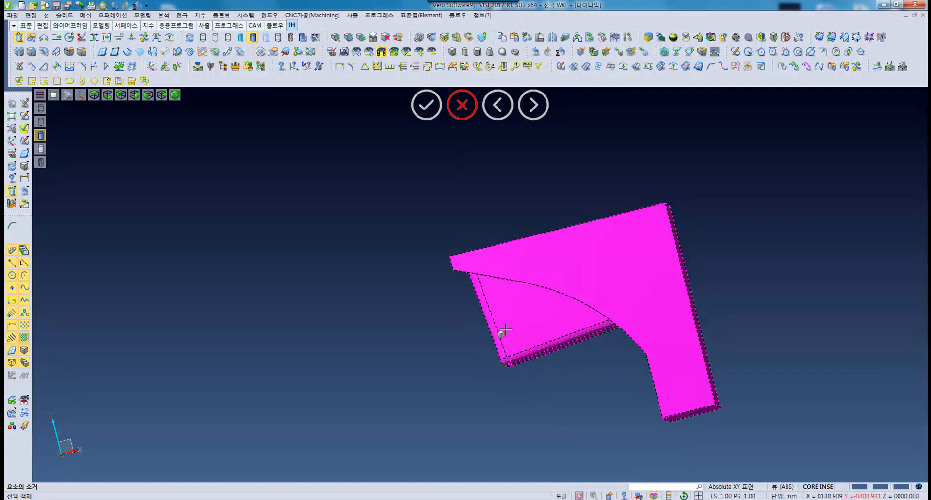
{"action": "middle_click_drag", "start_coordinate": [578, 323], "coordinate": [554, 314]}
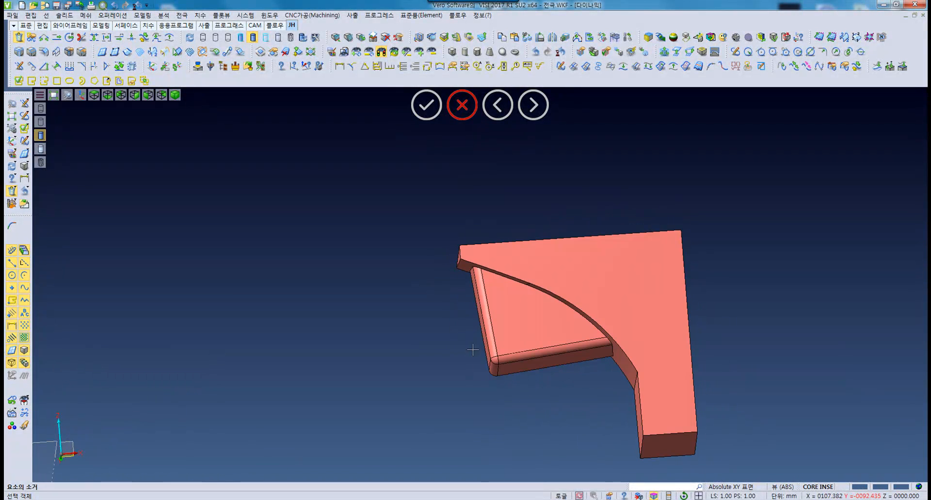
{"action": "middle_click_drag", "start_coordinate": [473, 359], "coordinate": [453, 335]}
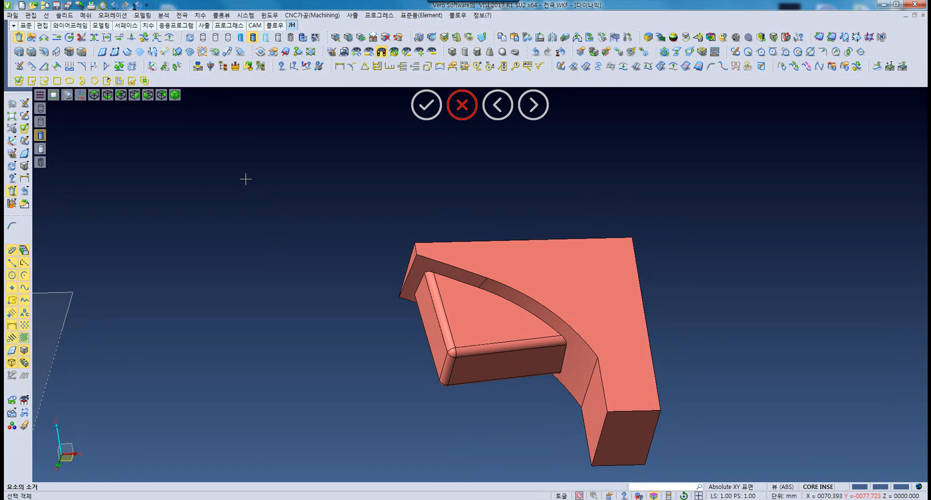
{"action": "left_click", "coordinate": [189, 16]}
{"action": "mouse_move", "coordinate": [201, 15]}
{"action": "mouse_move", "coordinate": [143, 15]}
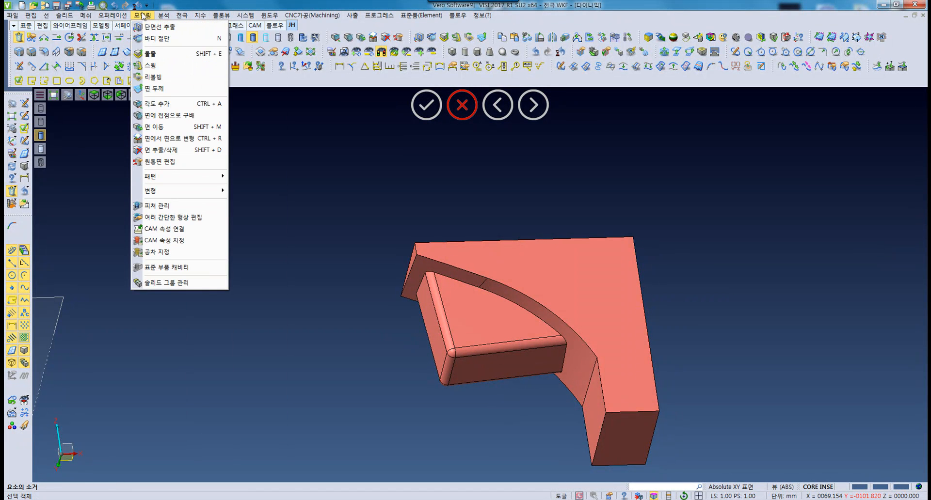
{"action": "left_click", "coordinate": [152, 38]}
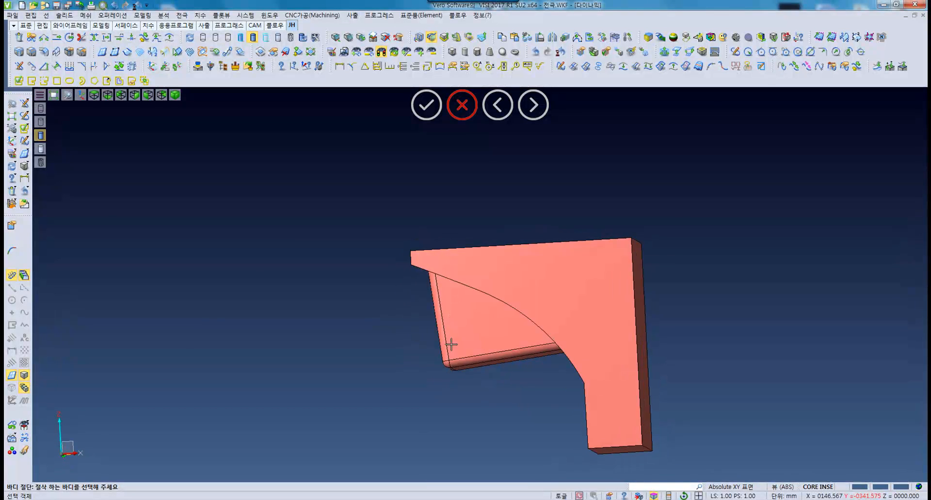
{"action": "left_click", "coordinate": [515, 311]}
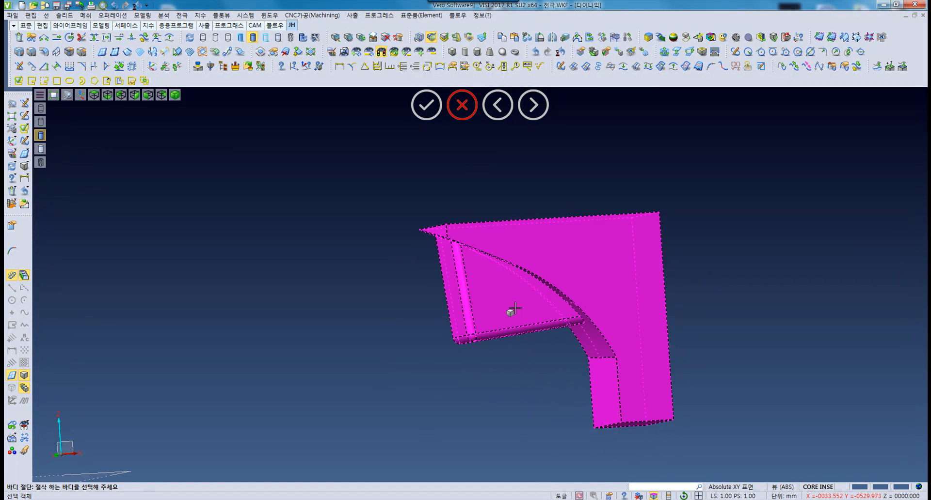
{"action": "middle_click_drag", "start_coordinate": [426, 284], "coordinate": [382, 255]}
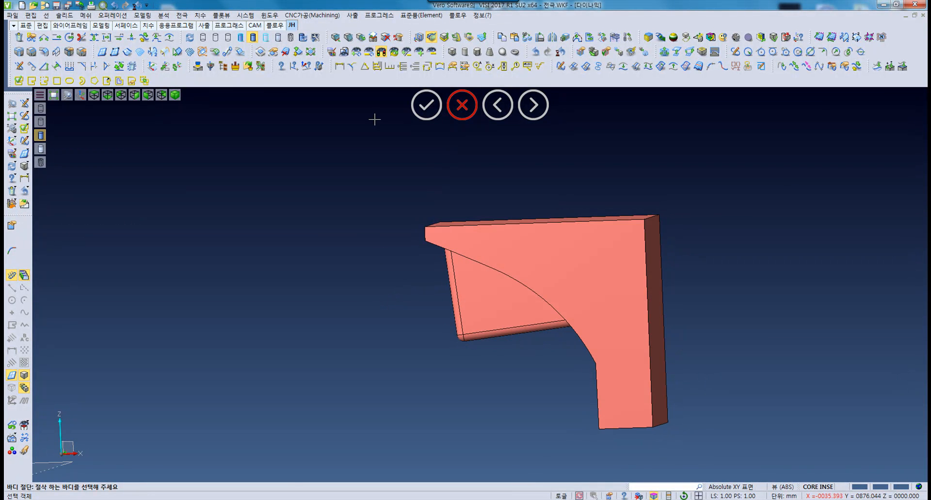
{"action": "left_click", "coordinate": [381, 52]}
{"action": "middle_click_drag", "start_coordinate": [468, 297], "coordinate": [533, 319]}
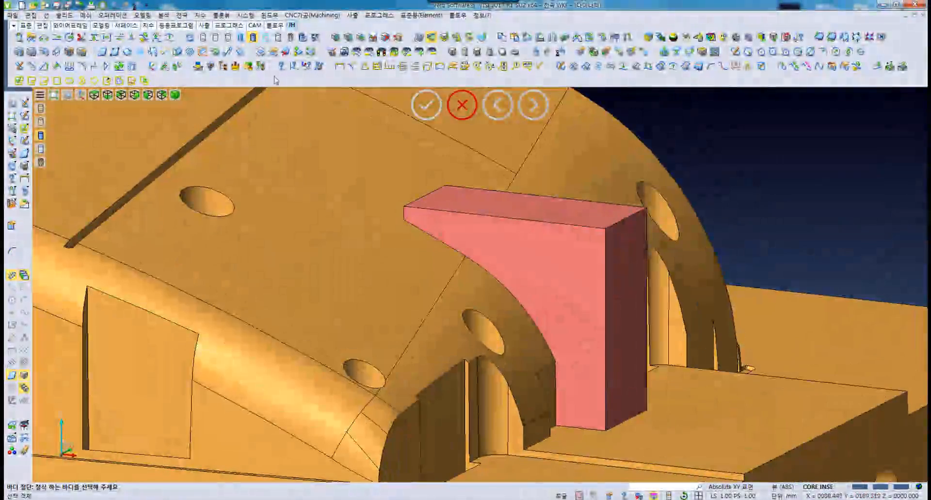
{"action": "left_click", "coordinate": [382, 52]}
{"action": "left_click", "coordinate": [432, 180]}
{"action": "mouse_move", "coordinate": [506, 293]}
{"action": "middle_mouse_down"}
{"action": "mouse_move", "coordinate": [518, 285]}
{"action": "mouse_move", "coordinate": [495, 286]}
{"action": "middle_mouse_up"}
{"action": "key", "text": "Escape"}
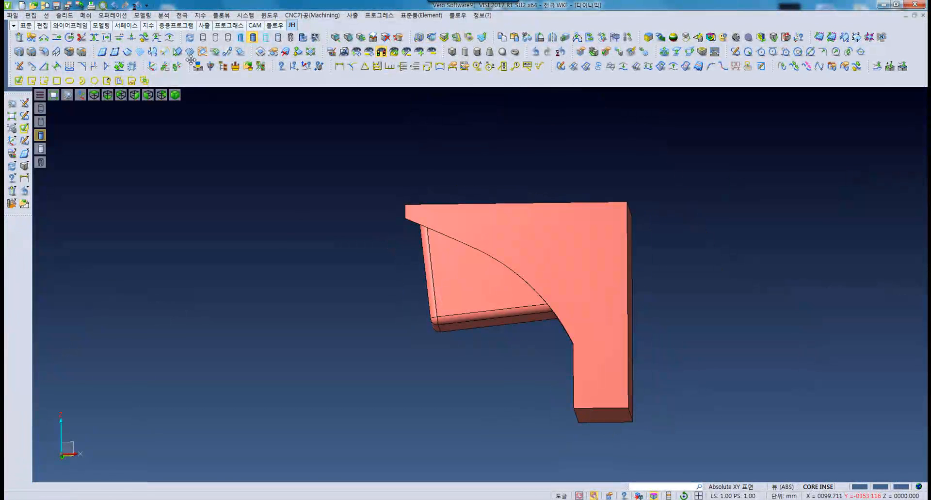
- Cut the slot electrode body (바디 절단) along the front side face of its projecting slot portion
{"action": "left_click", "coordinate": [143, 15]}
{"action": "left_click", "coordinate": [160, 27]}
{"action": "middle_click_drag", "start_coordinate": [353, 322], "coordinate": [453, 272]}
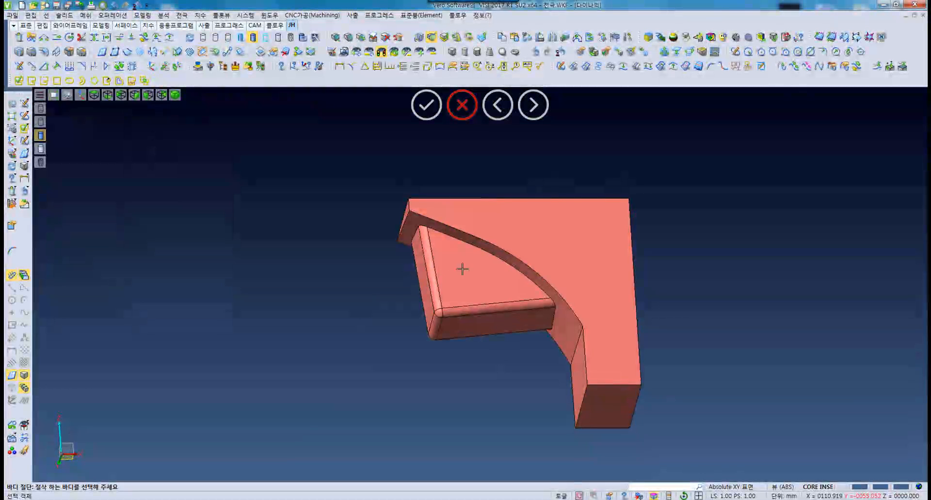
{"action": "left_click", "coordinate": [472, 266]}
{"action": "mouse_move", "coordinate": [550, 261]}
{"action": "middle_mouse_down"}
{"action": "mouse_move", "coordinate": [567, 254]}
{"action": "mouse_move", "coordinate": [547, 274]}
{"action": "middle_mouse_up"}
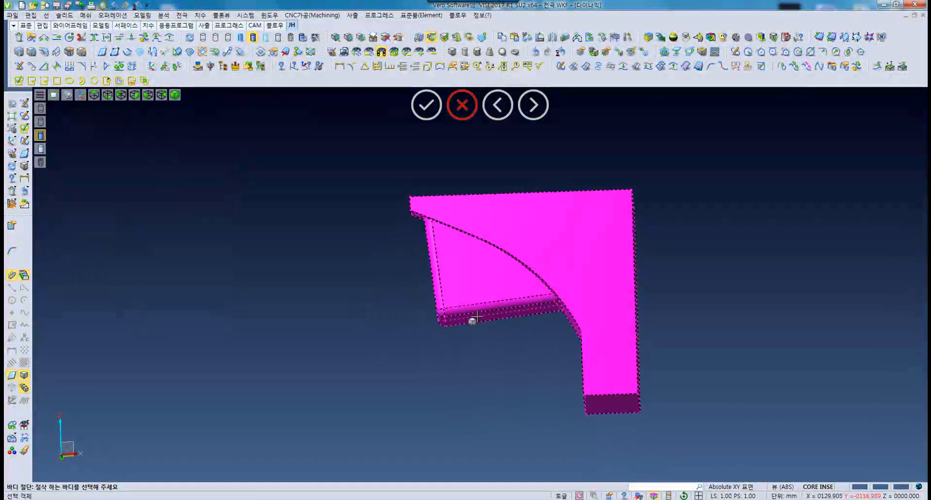
{"action": "left_click", "coordinate": [487, 279]}
{"action": "mouse_move", "coordinate": [334, 308]}
{"action": "middle_mouse_down"}
{"action": "mouse_move", "coordinate": [356, 275]}
{"action": "mouse_move", "coordinate": [388, 298]}
{"action": "mouse_move", "coordinate": [385, 326]}
{"action": "mouse_move", "coordinate": [373, 312]}
{"action": "mouse_move", "coordinate": [325, 308]}
{"action": "middle_mouse_up"}
{"action": "left_click", "coordinate": [10, 276]}
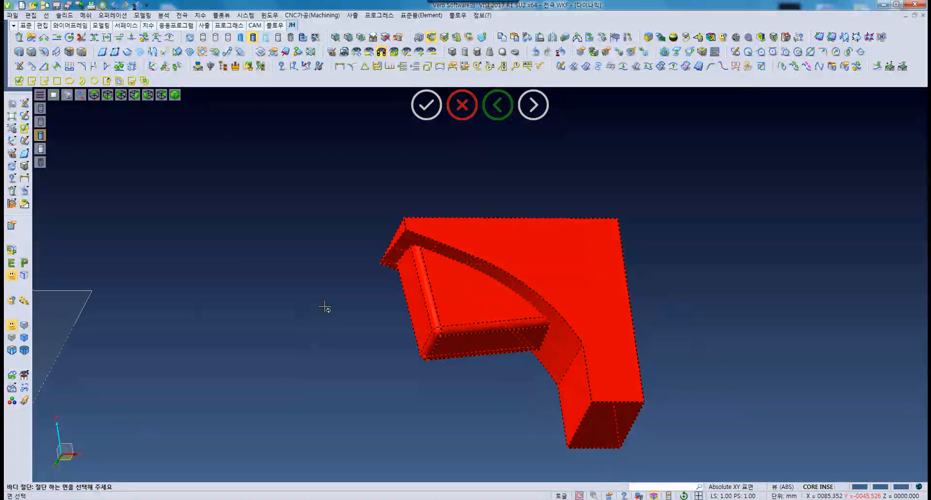
{"action": "middle_click_drag", "start_coordinate": [461, 289], "coordinate": [429, 234]}
{"action": "left_click", "coordinate": [453, 291]}
{"action": "middle_click_drag", "start_coordinate": [454, 291], "coordinate": [418, 276]}
{"action": "scroll", "coordinate": [418, 274], "scroll_direction": "up", "scroll_amount": 3}
{"action": "scroll", "coordinate": [388, 250], "scroll_direction": "up", "scroll_amount": 2}
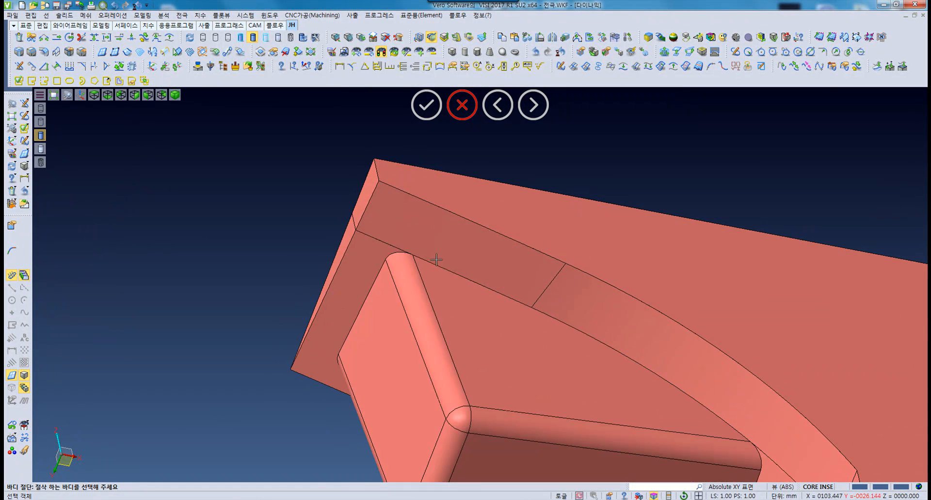
{"action": "scroll", "coordinate": [525, 316], "scroll_direction": "down", "scroll_amount": 2}
{"action": "middle_click_drag", "start_coordinate": [569, 335], "coordinate": [551, 318]}
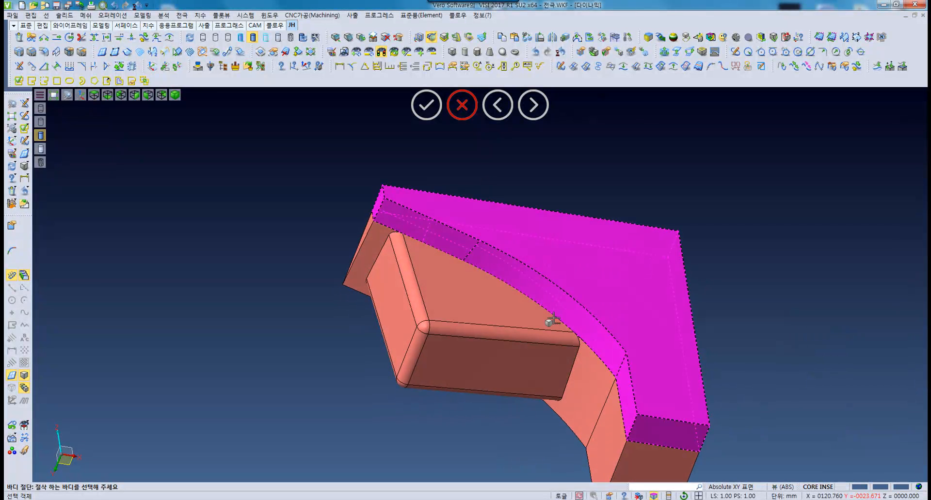
{"action": "left_click", "coordinate": [525, 262]}
{"action": "key", "text": "Escape"}
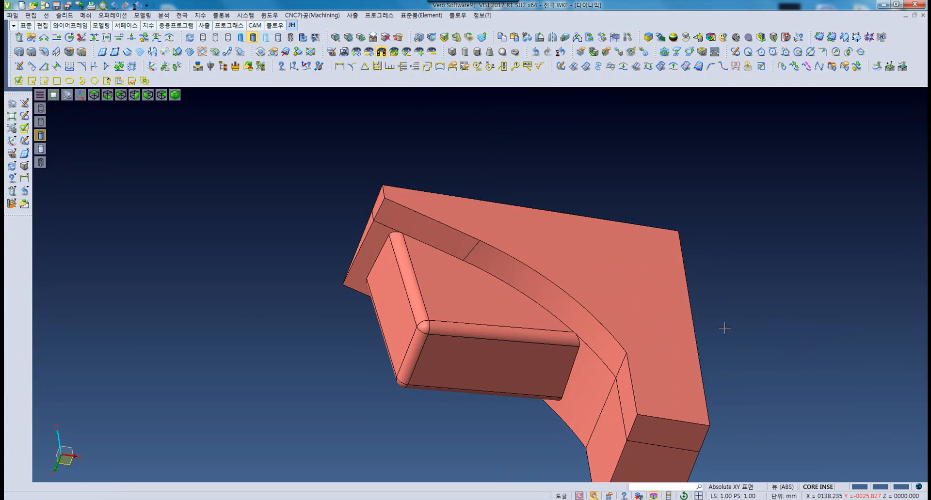
- Delete the cut-off outer piece in front of the electrode's slot portion
{"action": "key", "text": "Delete"}
{"action": "left_click", "coordinate": [559, 306]}
{"action": "middle_click_drag", "start_coordinate": [482, 304], "coordinate": [604, 202]}
- Cut the remaining electrode body (바디 절단) along the opposite side face of the slot portion
{"action": "right_click", "coordinate": [604, 202]}
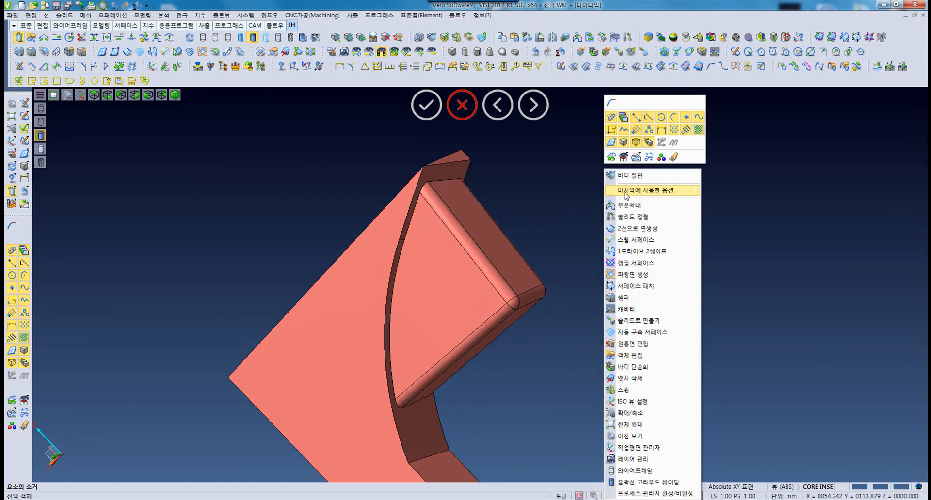
{"action": "left_click", "coordinate": [636, 181]}
{"action": "middle_click_drag", "start_coordinate": [490, 305], "coordinate": [505, 253]}
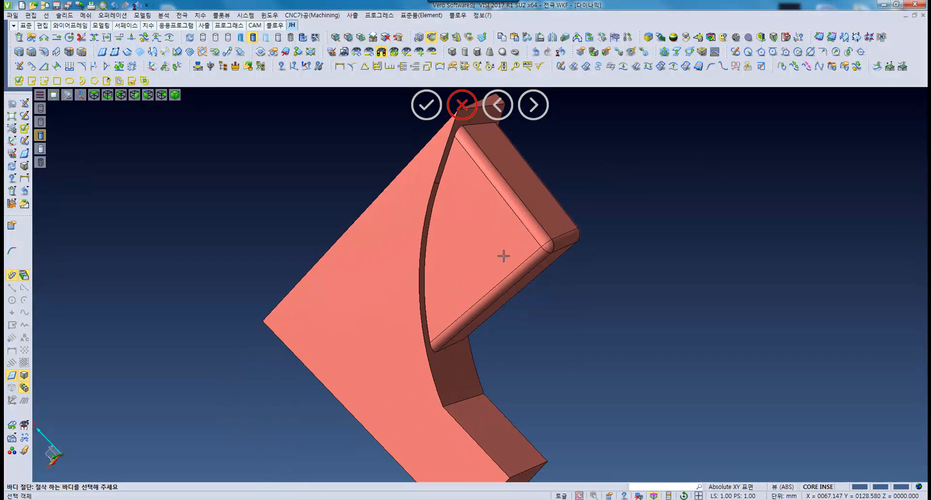
{"action": "left_click", "coordinate": [480, 250]}
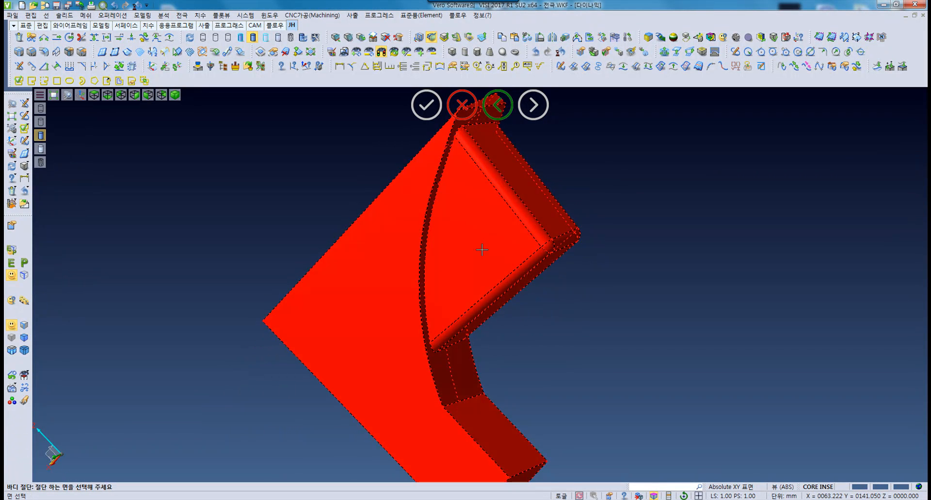
{"action": "middle_click_drag", "start_coordinate": [479, 240], "coordinate": [477, 222]}
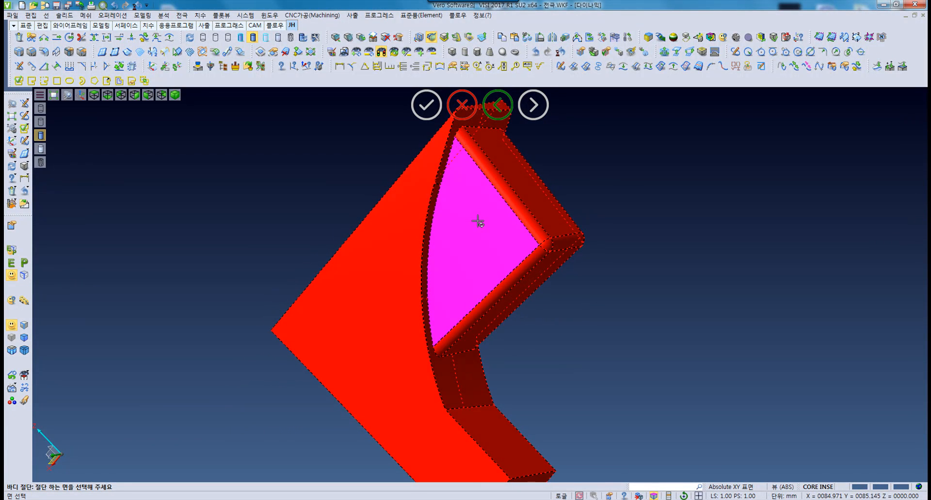
{"action": "left_click", "coordinate": [473, 228]}
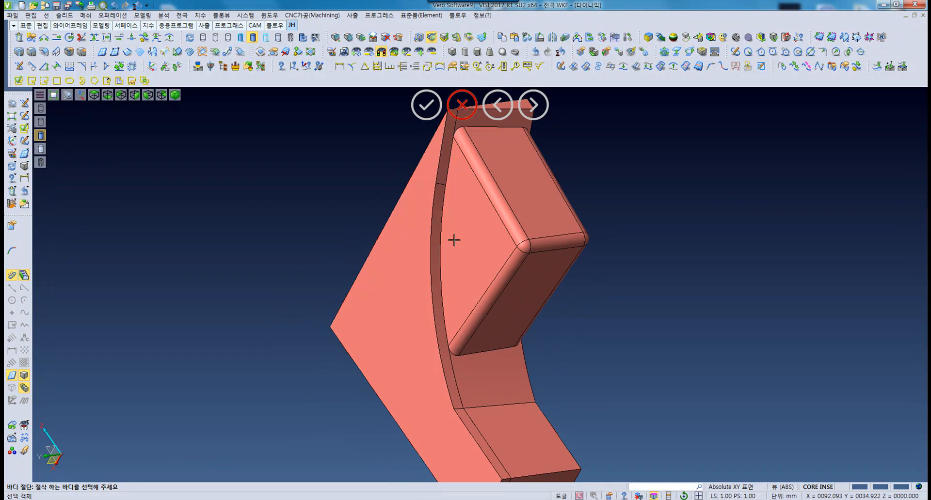
{"action": "middle_click_drag", "start_coordinate": [456, 172], "coordinate": [437, 178]}
{"action": "middle_click_drag", "start_coordinate": [462, 252], "coordinate": [457, 268]}
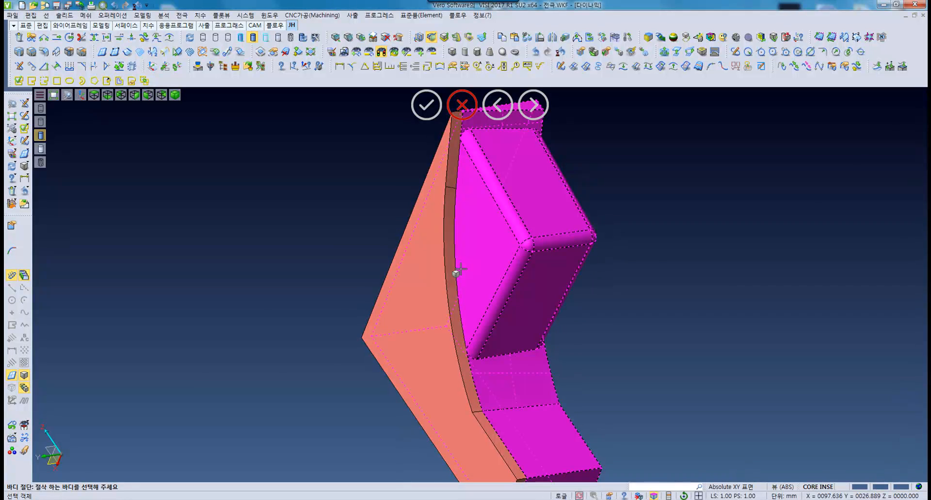
{"action": "left_click", "coordinate": [431, 270]}
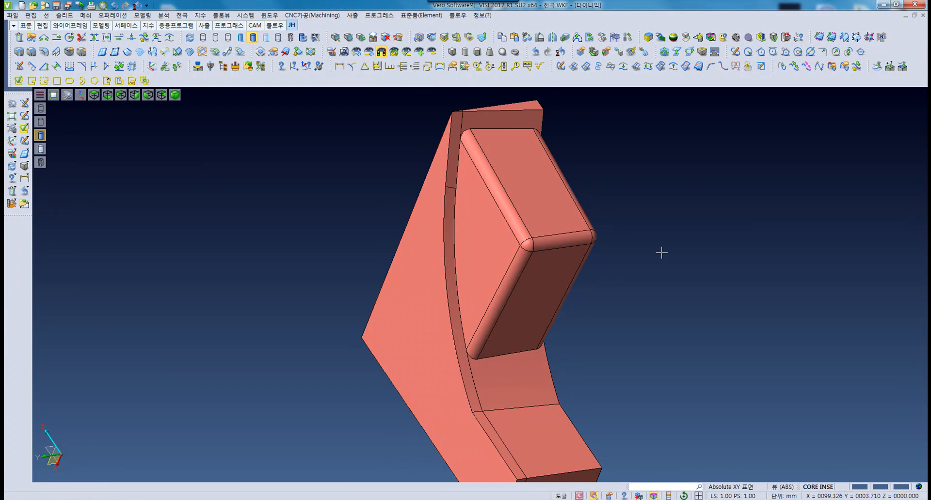
- Delete the outer piece cut off at the slot portion's opposite side and set the front view
{"action": "key", "text": "Delete"}
{"action": "left_click", "coordinate": [428, 305]}
{"action": "middle_click_drag", "start_coordinate": [555, 255], "coordinate": [465, 299]}
{"action": "key", "text": "F5"}
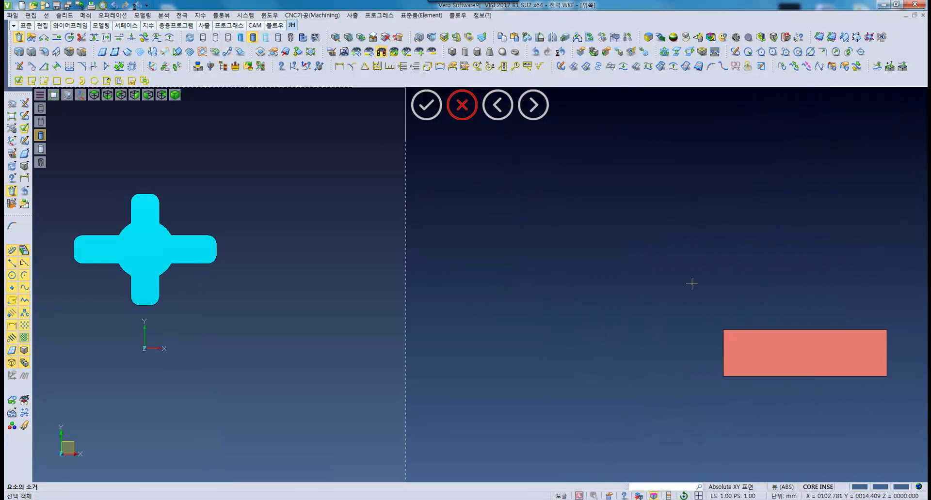
{"action": "key", "text": "F6"}
{"action": "middle_click_drag", "start_coordinate": [772, 359], "coordinate": [523, 210]}
{"action": "scroll", "coordinate": [523, 211], "scroll_direction": "up", "scroll_amount": 5}
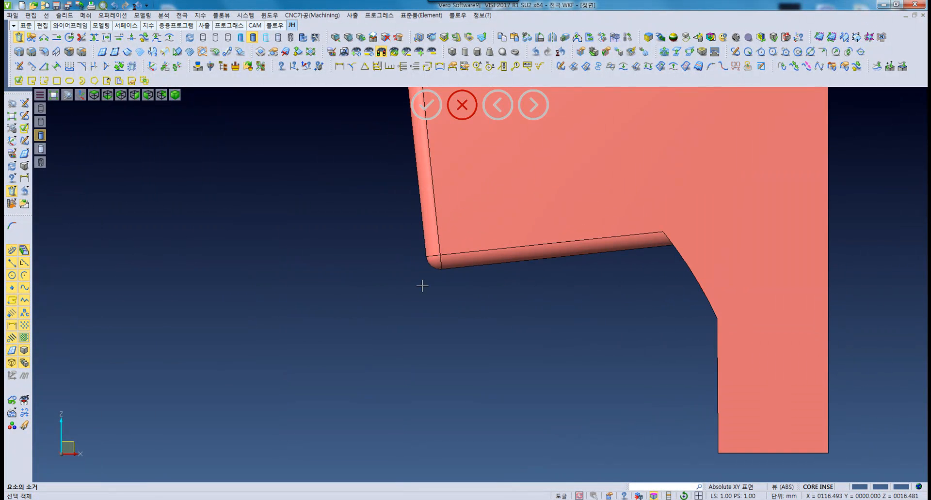
{"action": "middle_click_drag", "start_coordinate": [401, 273], "coordinate": [422, 264]}
{"action": "key", "text": "Escape"}
- Cut the slot electrode body (바디 절단) horizontally across its long leg, about midway along the straight portion, using the Z direction
{"action": "left_click", "coordinate": [143, 15]}
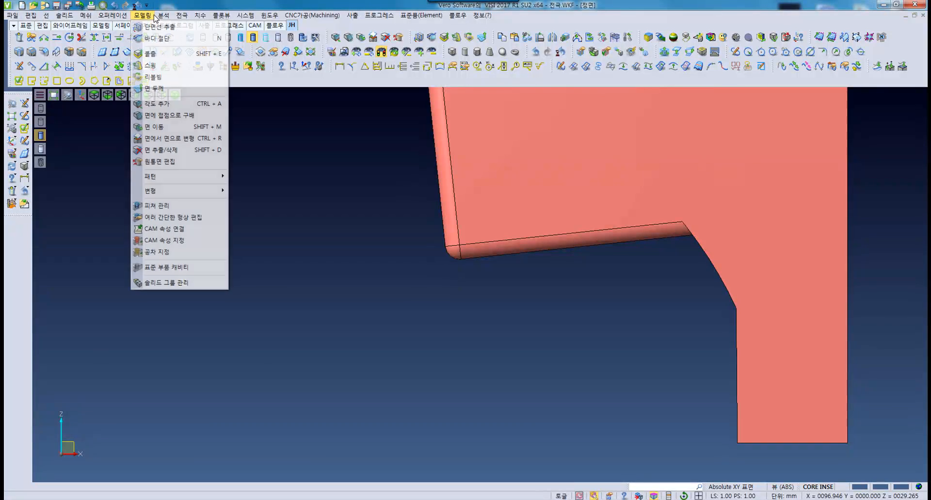
{"action": "left_click", "coordinate": [160, 37]}
{"action": "middle_click_drag", "start_coordinate": [354, 223], "coordinate": [351, 294]}
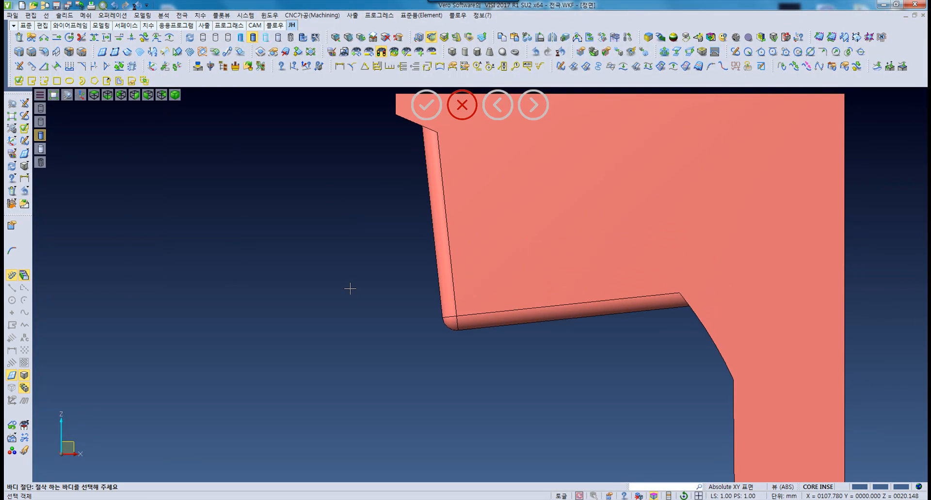
{"action": "left_click", "coordinate": [502, 173]}
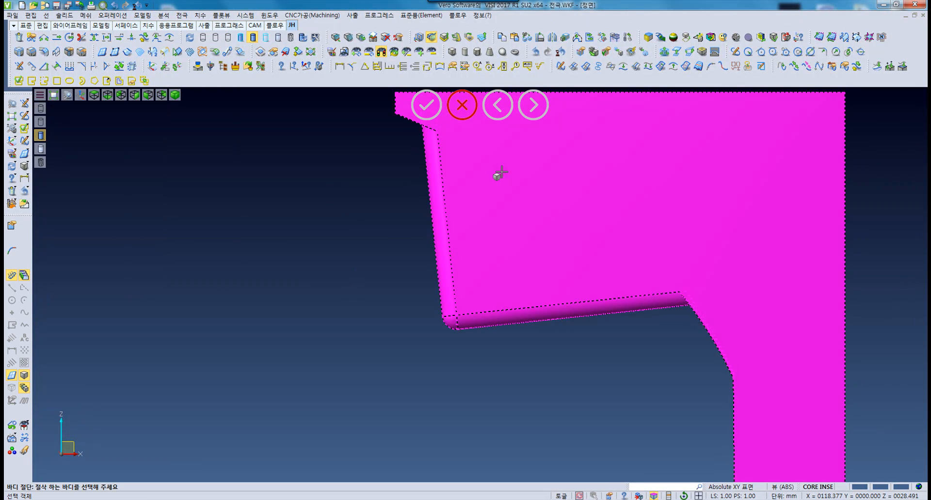
{"action": "left_click", "coordinate": [502, 173]}
{"action": "middle_click_drag", "start_coordinate": [387, 325], "coordinate": [372, 248]}
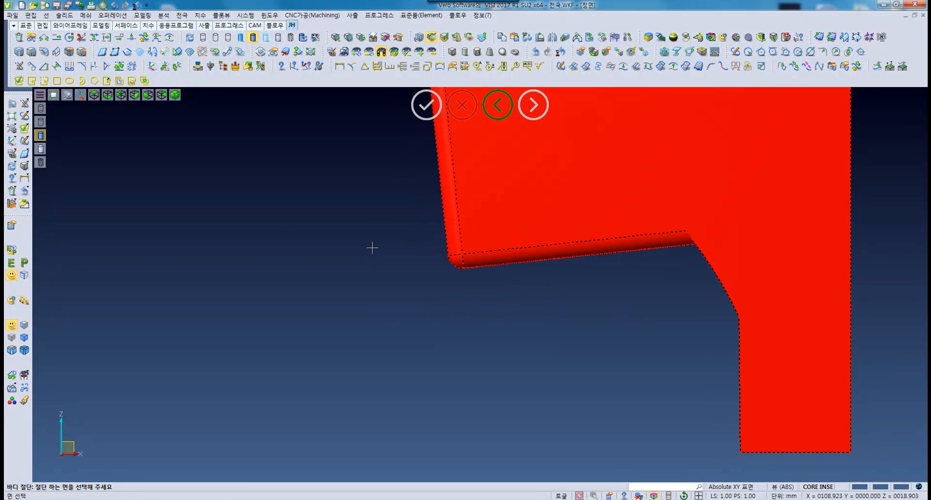
{"action": "left_click", "coordinate": [25, 264]}
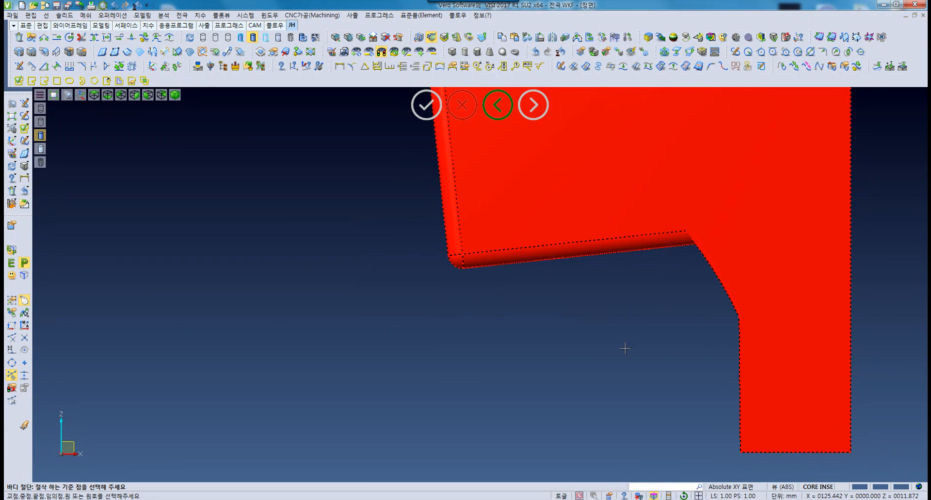
{"action": "middle_click_drag", "start_coordinate": [660, 349], "coordinate": [592, 307]}
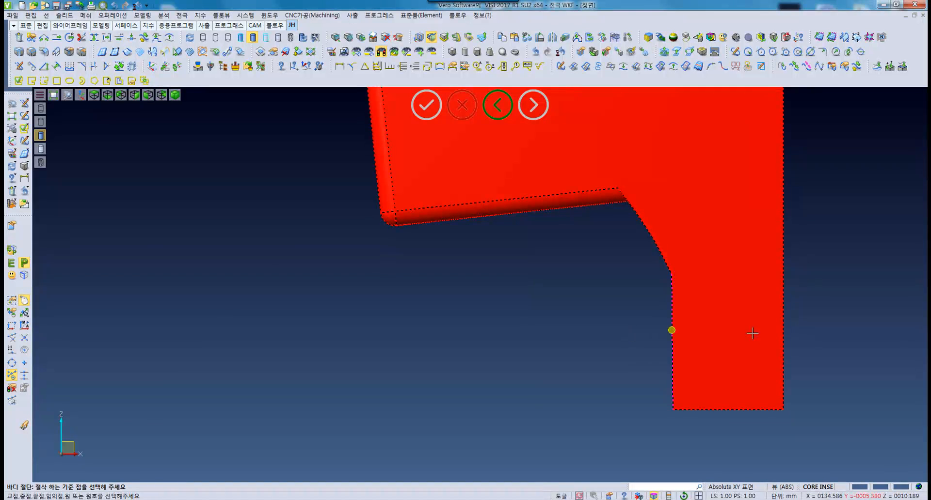
{"action": "left_click", "coordinate": [630, 339]}
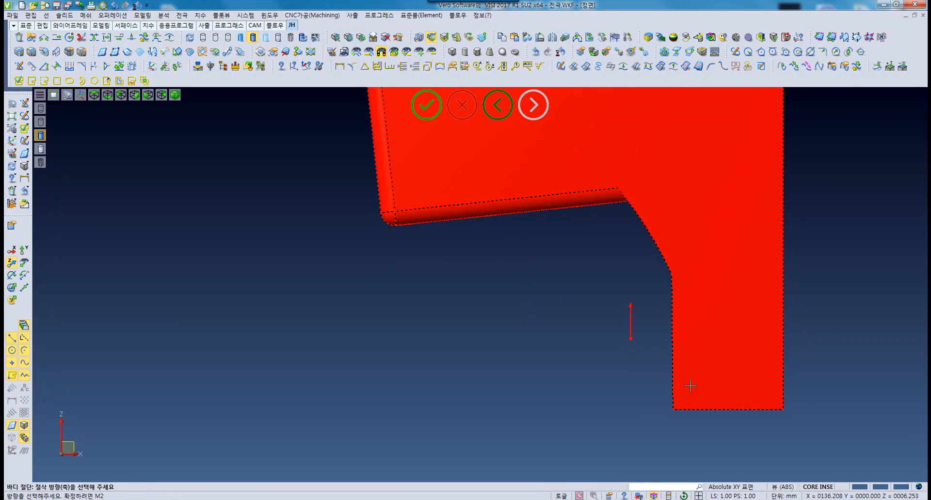
{"action": "middle_click_drag", "start_coordinate": [618, 376], "coordinate": [584, 357]}
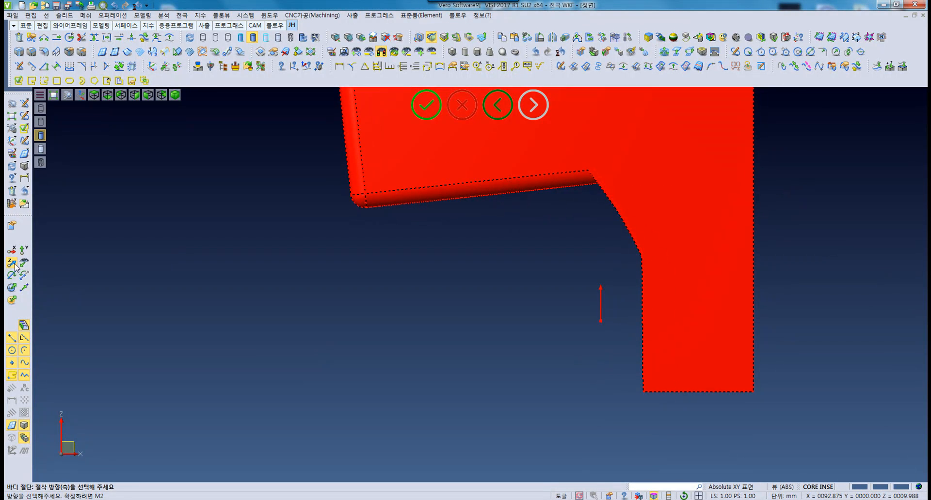
{"action": "right_click", "coordinate": [477, 326]}
{"action": "middle_click_drag", "start_coordinate": [569, 329], "coordinate": [527, 277]}
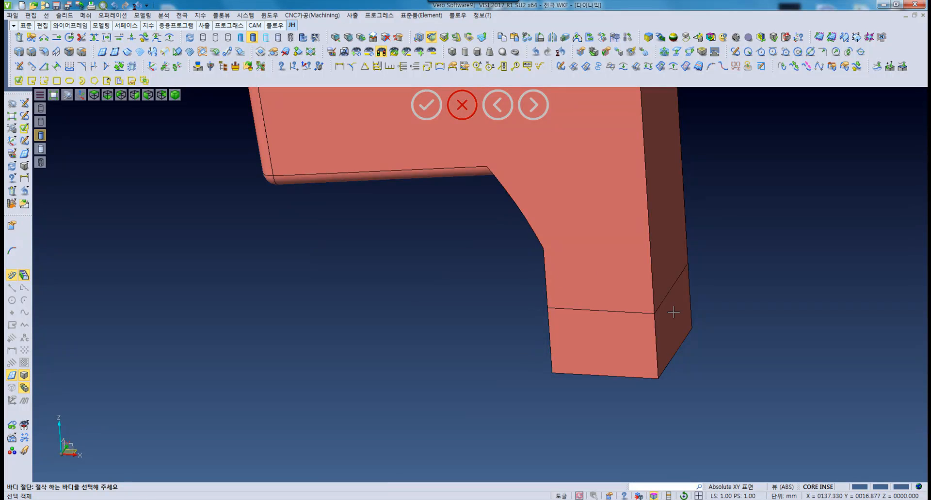
- Delete the cut-off lower end of the electrode's leg
{"action": "middle_click_drag", "start_coordinate": [556, 354], "coordinate": [451, 380]}
{"action": "mouse_move", "coordinate": [571, 295]}
{"action": "middle_mouse_down"}
{"action": "mouse_move", "coordinate": [538, 285]}
{"action": "mouse_move", "coordinate": [559, 293]}
{"action": "middle_mouse_up"}
{"action": "left_click", "coordinate": [556, 379]}
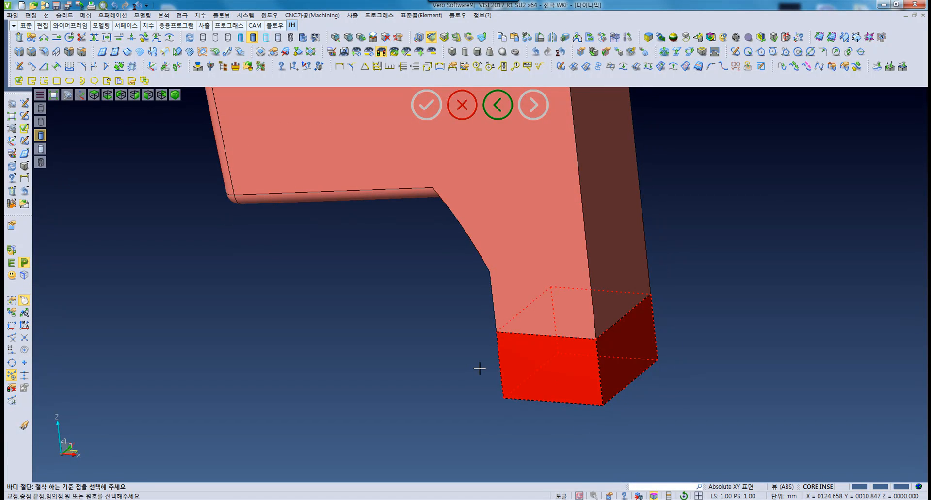
{"action": "key", "text": "Escape"}
{"action": "key", "text": "Delete"}
{"action": "left_click", "coordinate": [555, 389]}
- Show the core insert, examine how the shortened electrode sits against its curved surface, and isolate the electrodes again
{"action": "middle_click_drag", "start_coordinate": [474, 307], "coordinate": [461, 399]}
{"action": "key", "text": "F5"}
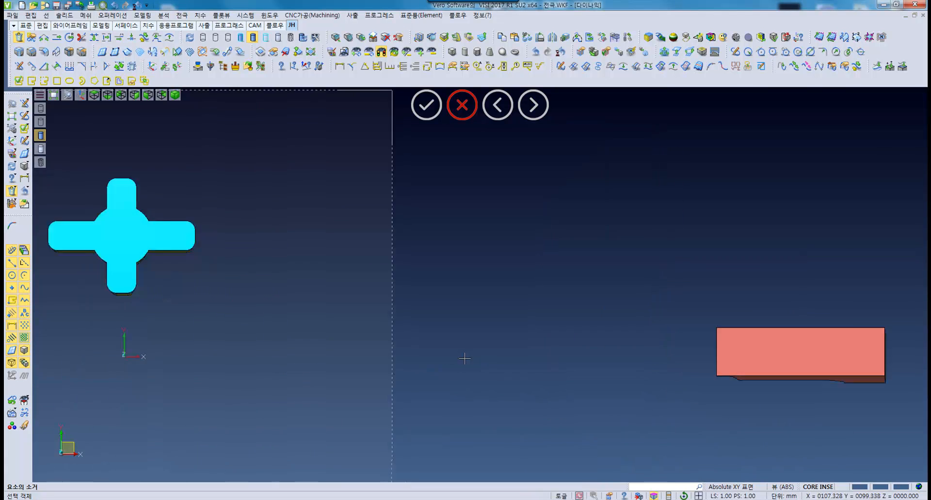
{"action": "key", "text": "F6"}
{"action": "middle_click_drag", "start_coordinate": [748, 346], "coordinate": [600, 306]}
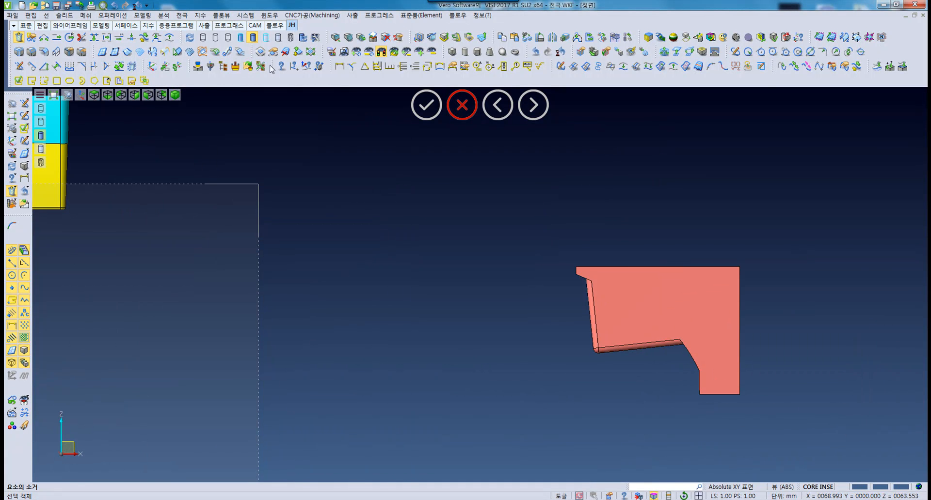
{"action": "left_click", "coordinate": [392, 51]}
{"action": "middle_click_drag", "start_coordinate": [391, 104], "coordinate": [494, 293]}
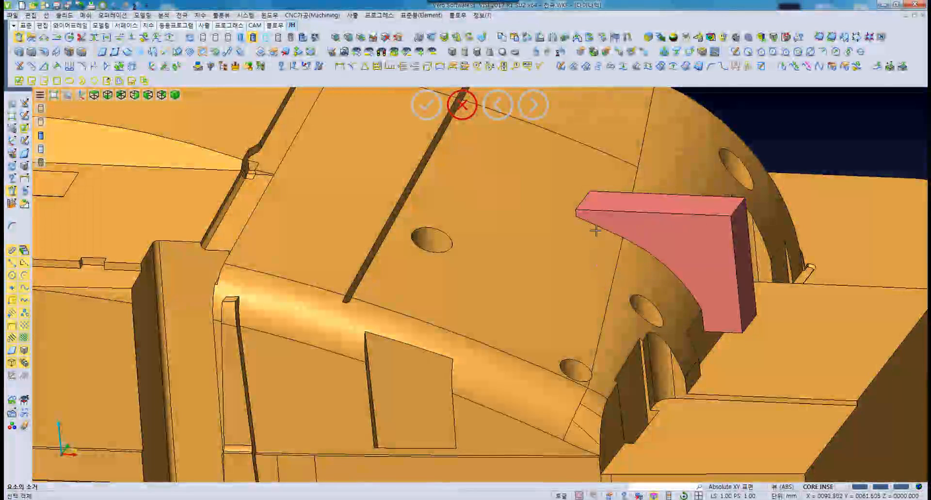
{"action": "middle_click_drag", "start_coordinate": [483, 196], "coordinate": [686, 265]}
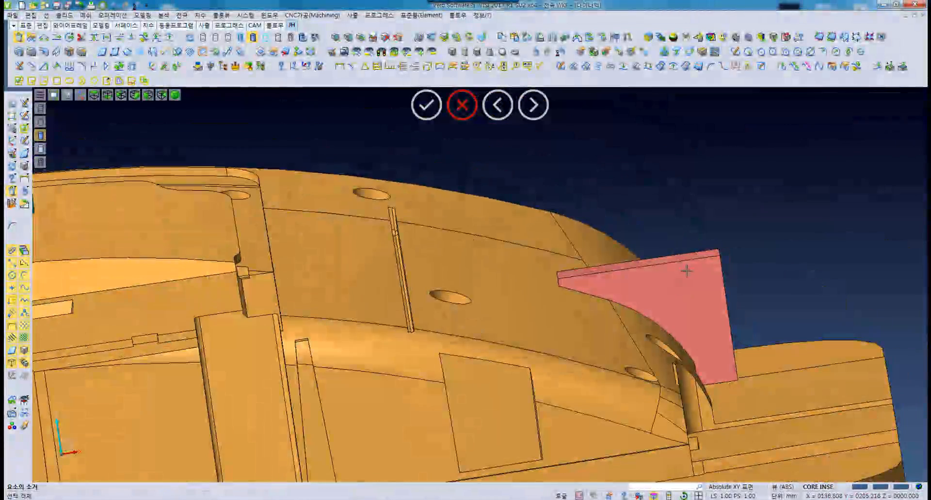
{"action": "left_click", "coordinate": [681, 294]}
{"action": "middle_click_drag", "start_coordinate": [701, 371], "coordinate": [705, 324]}
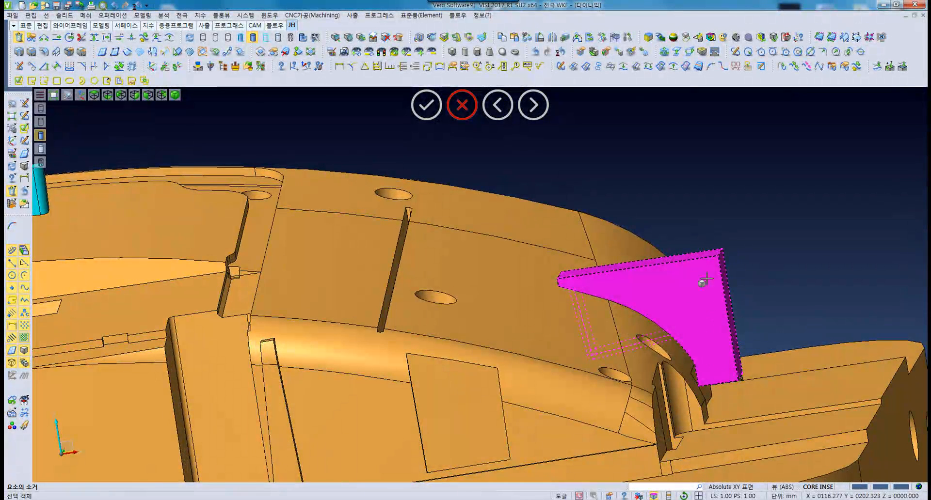
{"action": "middle_click_drag", "start_coordinate": [707, 375], "coordinate": [711, 361]}
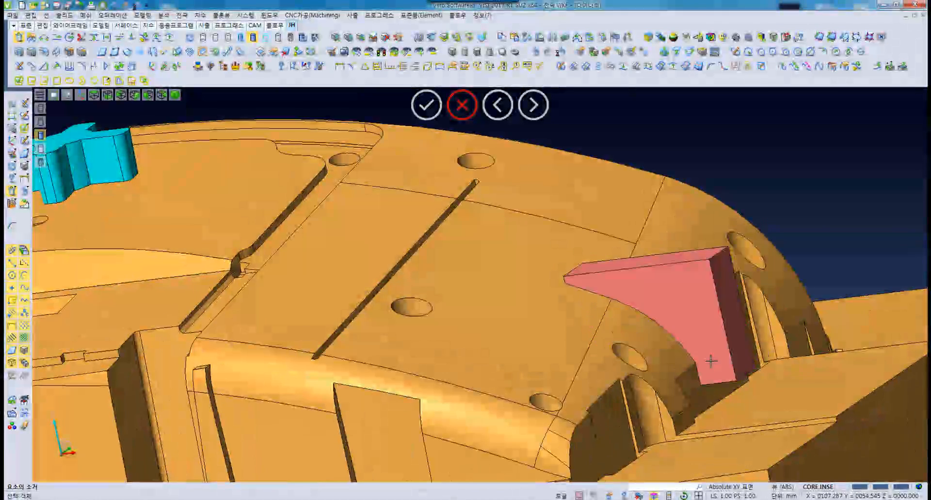
{"action": "left_click", "coordinate": [382, 53]}
{"action": "middle_click_drag", "start_coordinate": [588, 295], "coordinate": [505, 239]}
- Move the electrode's outer side face onto the leg's inner vertical face with face-to-face replacement (면에서 면으로 변형)
{"action": "left_click", "coordinate": [143, 15]}
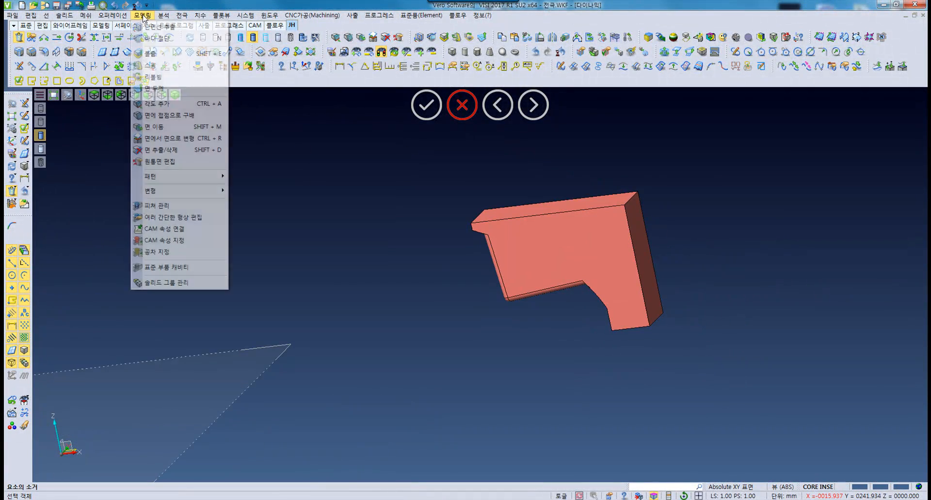
{"action": "left_click", "coordinate": [176, 140]}
{"action": "mouse_move", "coordinate": [480, 271]}
{"action": "middle_mouse_down"}
{"action": "mouse_move", "coordinate": [507, 261]}
{"action": "mouse_move", "coordinate": [484, 268]}
{"action": "middle_mouse_up"}
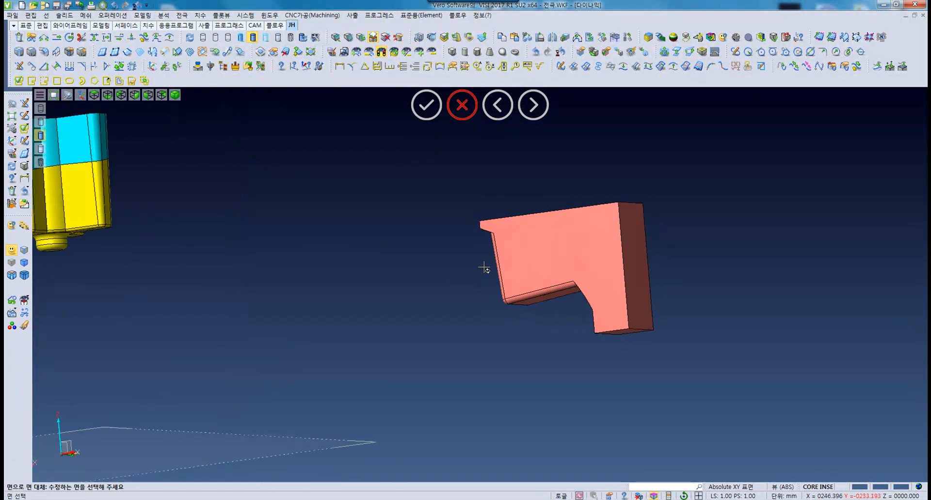
{"action": "left_click", "coordinate": [632, 299]}
{"action": "middle_click_drag", "start_coordinate": [535, 324], "coordinate": [583, 317]}
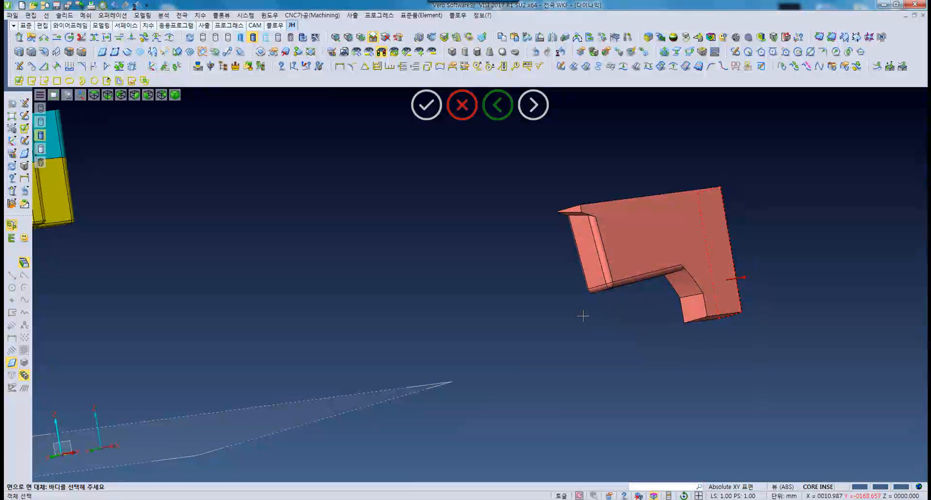
{"action": "left_click", "coordinate": [689, 310]}
{"action": "middle_click_drag", "start_coordinate": [689, 311], "coordinate": [532, 338]}
{"action": "middle_click_drag", "start_coordinate": [605, 307], "coordinate": [546, 291]}
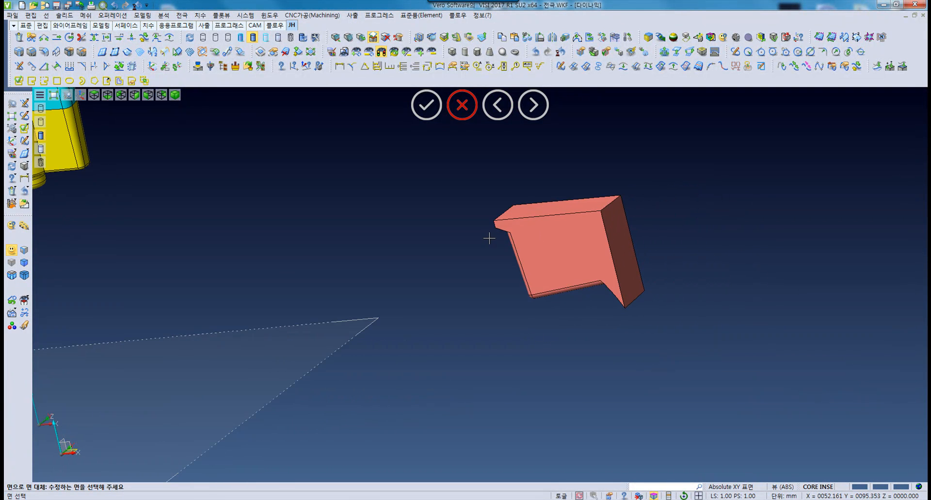
- Examine the narrowed electrode against the core insert's slot and neighbouring surfaces
{"action": "left_click", "coordinate": [382, 54]}
{"action": "middle_click_drag", "start_coordinate": [626, 252], "coordinate": [619, 210]}
{"action": "scroll", "coordinate": [610, 264], "scroll_direction": "up", "scroll_amount": 3}
{"action": "middle_click_drag", "start_coordinate": [664, 266], "coordinate": [538, 320]}
{"action": "scroll", "coordinate": [561, 272], "scroll_direction": "down", "scroll_amount": 4}
{"action": "scroll", "coordinate": [587, 267], "scroll_direction": "up", "scroll_amount": 4}
{"action": "mouse_move", "coordinate": [588, 267]}
{"action": "middle_mouse_down"}
{"action": "mouse_move", "coordinate": [616, 268]}
{"action": "mouse_move", "coordinate": [612, 231]}
{"action": "mouse_move", "coordinate": [596, 253]}
{"action": "middle_mouse_up"}
{"action": "scroll", "coordinate": [612, 231], "scroll_direction": "down", "scroll_amount": 3}
{"action": "middle_click_drag", "start_coordinate": [457, 237], "coordinate": [465, 206]}
- Hide the core insert and undo the electrode's face replacement, leg trim and side cuts
{"action": "left_click", "coordinate": [371, 54]}
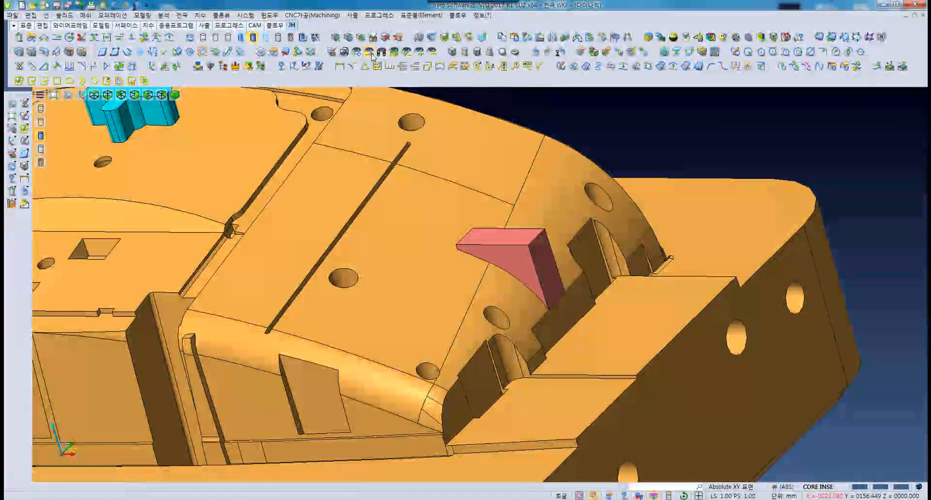
{"action": "left_click", "coordinate": [406, 305]}
{"action": "middle_click_drag", "start_coordinate": [488, 289], "coordinate": [511, 259]}
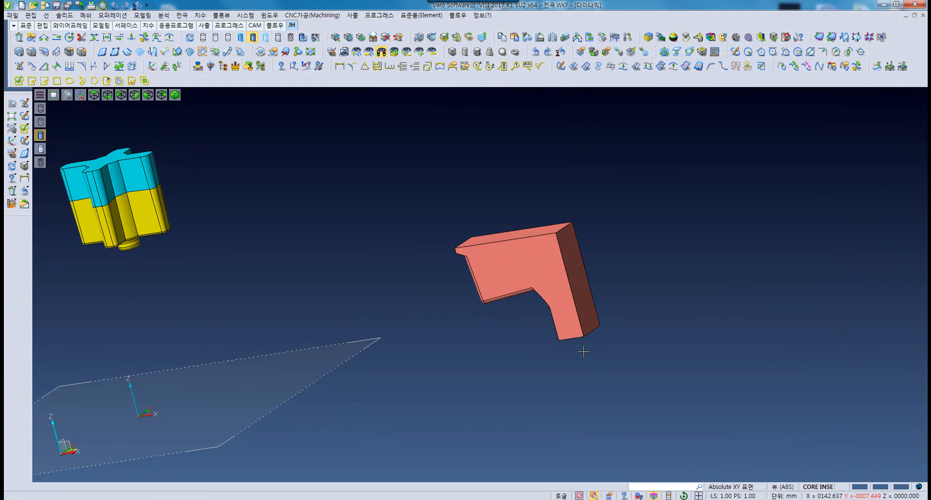
{"action": "middle_click_drag", "start_coordinate": [614, 319], "coordinate": [500, 302]}
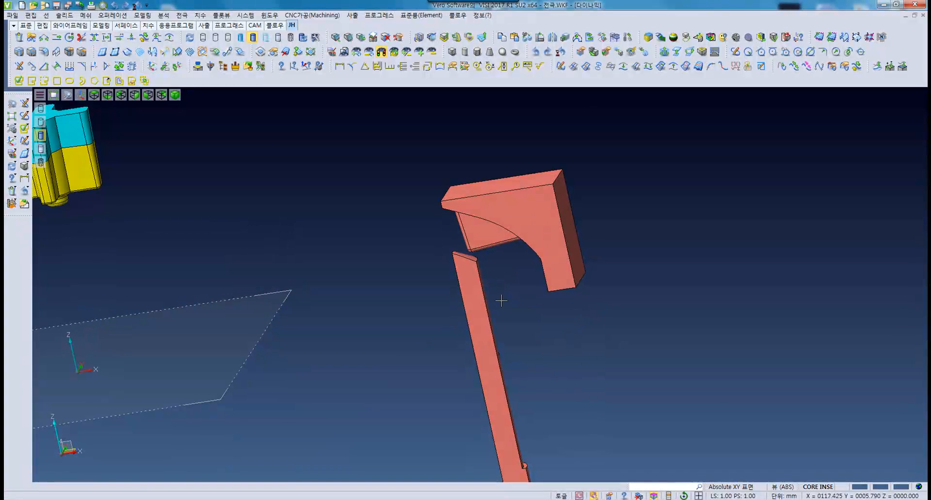
- Delete the long thin leftover piece lying below the slot electrode
{"action": "key", "text": "Delete"}
{"action": "left_click_drag", "start_coordinate": [518, 342], "coordinate": [458, 387]}
{"action": "key", "text": "Escape"}
- Start creating parting surfaces (파팅면 생성) from all edges of the flat side face on the electrode's slot portion
{"action": "middle_click_drag", "start_coordinate": [478, 257], "coordinate": [505, 247]}
{"action": "mouse_move", "coordinate": [482, 275]}
{"action": "middle_mouse_down"}
{"action": "mouse_move", "coordinate": [494, 252]}
{"action": "mouse_move", "coordinate": [488, 276]}
{"action": "middle_mouse_up"}
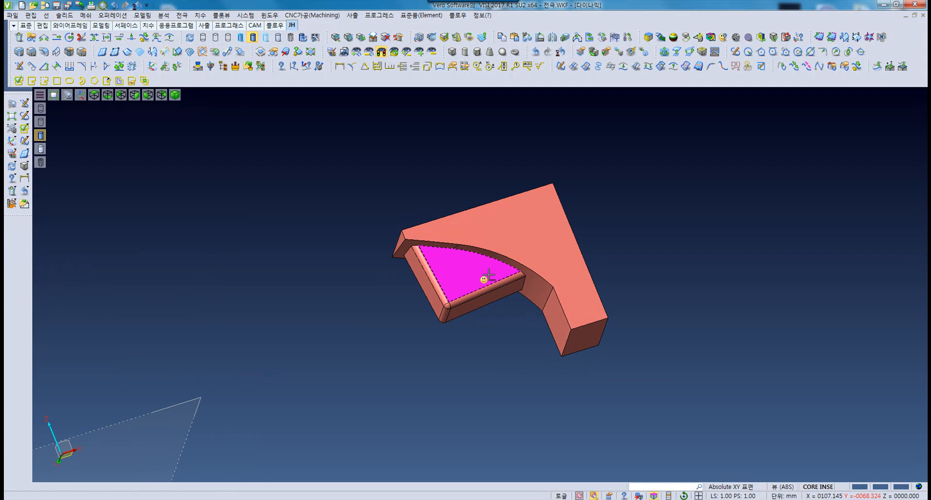
{"action": "middle_click_drag", "start_coordinate": [410, 322], "coordinate": [434, 327]}
{"action": "middle_click_drag", "start_coordinate": [470, 300], "coordinate": [430, 272]}
{"action": "scroll", "coordinate": [432, 268], "scroll_direction": "up", "scroll_amount": 3}
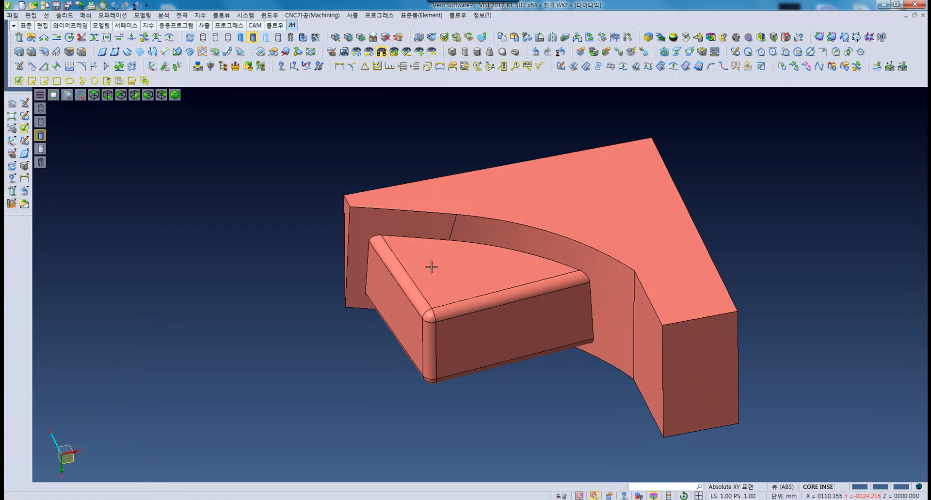
{"action": "left_click", "coordinate": [142, 16]}
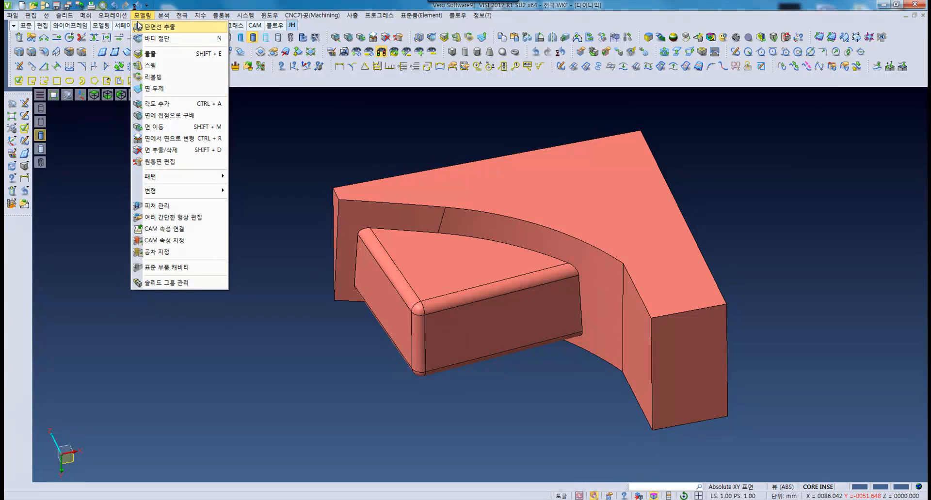
{"action": "mouse_move", "coordinate": [33, 17]}
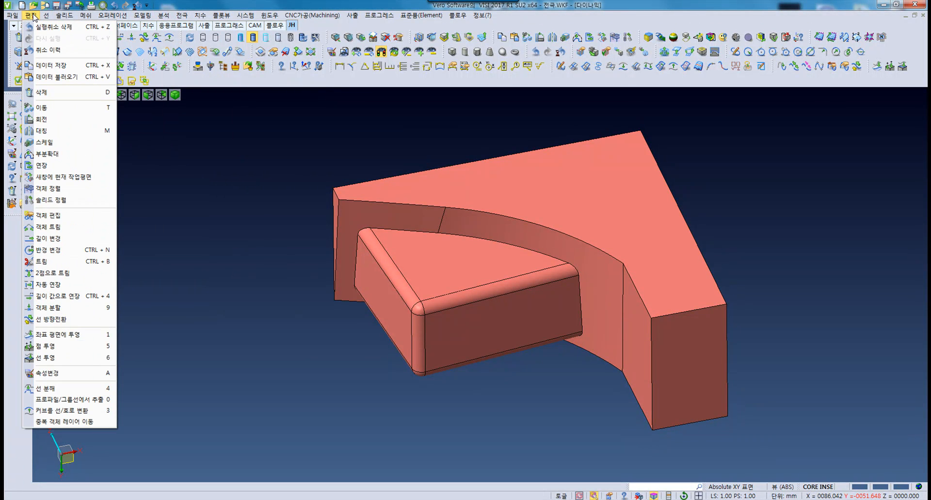
{"action": "left_click", "coordinate": [33, 17]}
{"action": "left_click", "coordinate": [65, 15]}
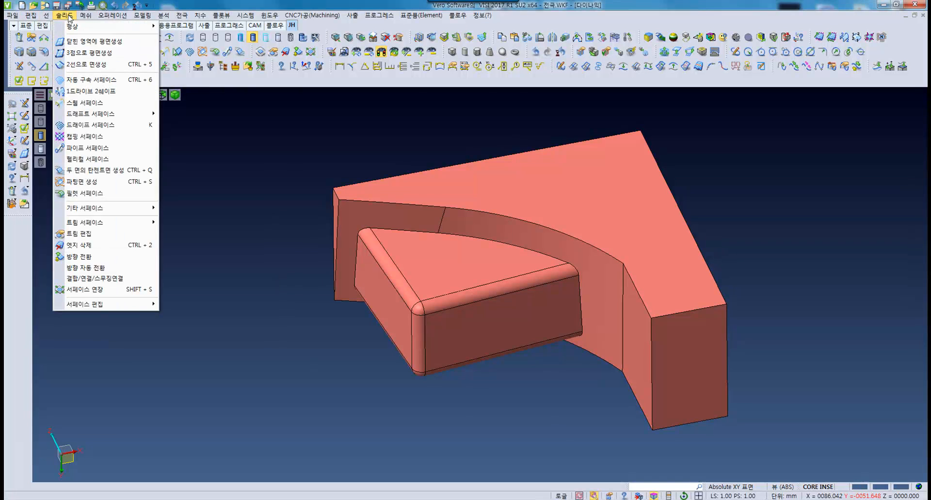
{"action": "left_click", "coordinate": [90, 182]}
{"action": "middle_click_drag", "start_coordinate": [536, 328], "coordinate": [461, 311]}
{"action": "left_click", "coordinate": [11, 225]}
{"action": "middle_click_drag", "start_coordinate": [418, 338], "coordinate": [378, 353]}
{"action": "left_click", "coordinate": [429, 261]}
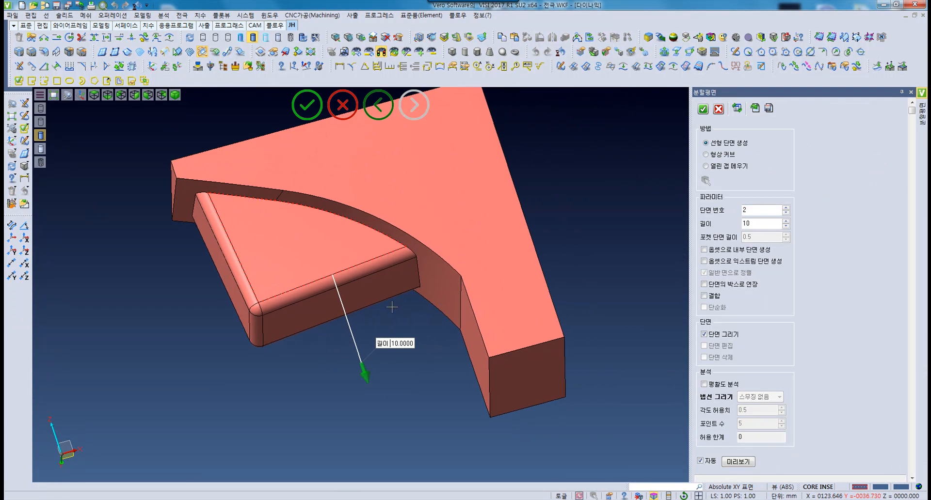
{"action": "middle_click_drag", "start_coordinate": [385, 285], "coordinate": [439, 237]}
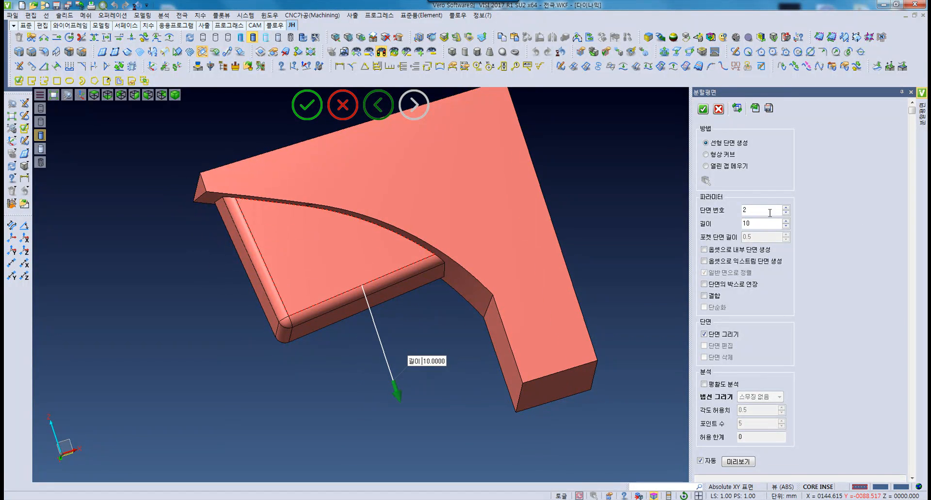
{"action": "middle_click_drag", "start_coordinate": [447, 320], "coordinate": [399, 302]}
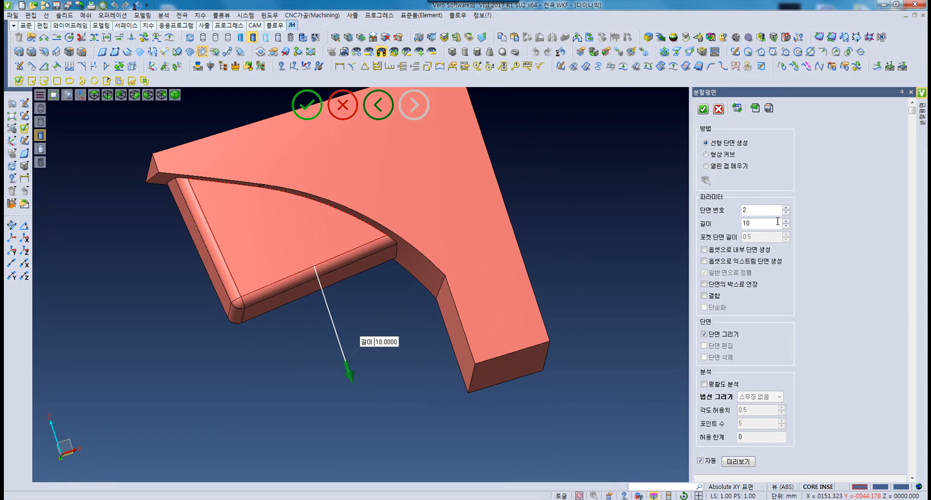
- Increase the parting surfaces' length until they extend past the electrode body, and create them
{"action": "scroll", "coordinate": [764, 223], "scroll_direction": "up", "scroll_amount": 10}
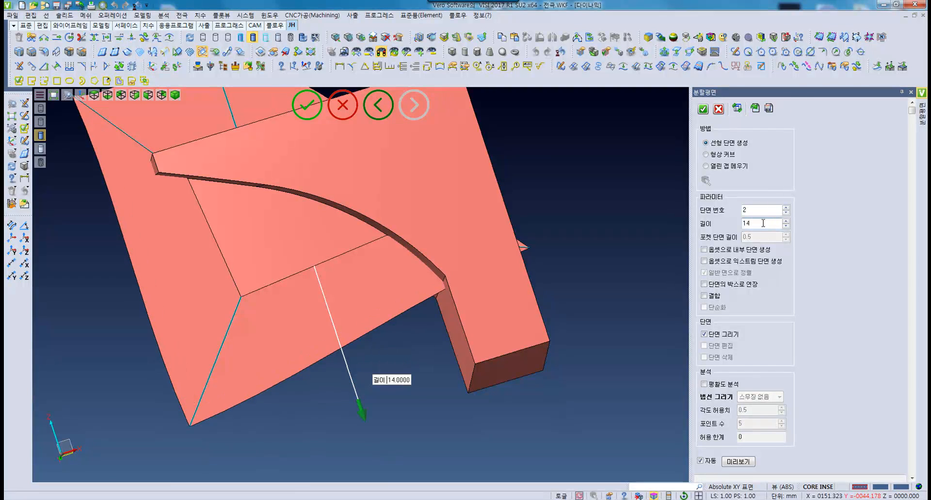
{"action": "middle_click_drag", "start_coordinate": [305, 201], "coordinate": [313, 271]}
{"action": "middle_click_drag", "start_coordinate": [372, 235], "coordinate": [680, 239]}
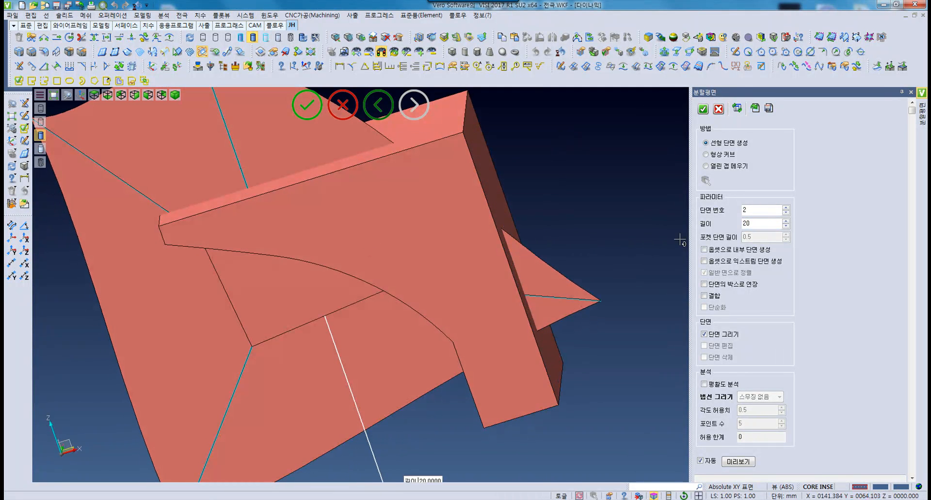
{"action": "scroll", "coordinate": [762, 222], "scroll_direction": "up", "scroll_amount": 12}
{"action": "middle_click_drag", "start_coordinate": [360, 294], "coordinate": [444, 238]}
{"action": "left_click", "coordinate": [703, 112]}
- Try to cut the slot electrode body (바디 절단) using the four surrounding parting surfaces selected one after another as cutting faces
{"action": "scroll", "coordinate": [575, 200], "scroll_direction": "down", "scroll_amount": 5}
{"action": "middle_click_drag", "start_coordinate": [498, 228], "coordinate": [521, 231]}
{"action": "middle_click_drag", "start_coordinate": [291, 261], "coordinate": [284, 248]}
{"action": "middle_click_drag", "start_coordinate": [347, 281], "coordinate": [369, 297], "text": "shift"}
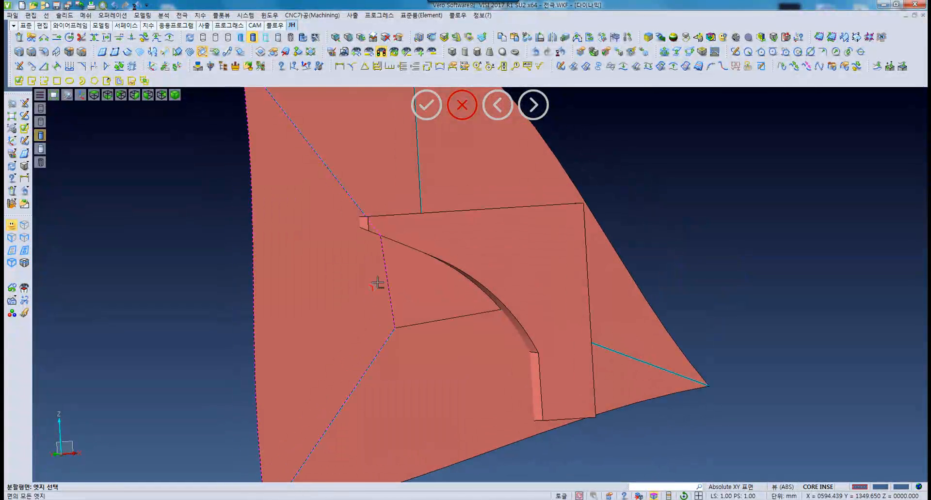
{"action": "left_click", "coordinate": [142, 15]}
{"action": "left_click", "coordinate": [142, 15]}
{"action": "left_click", "coordinate": [143, 16]}
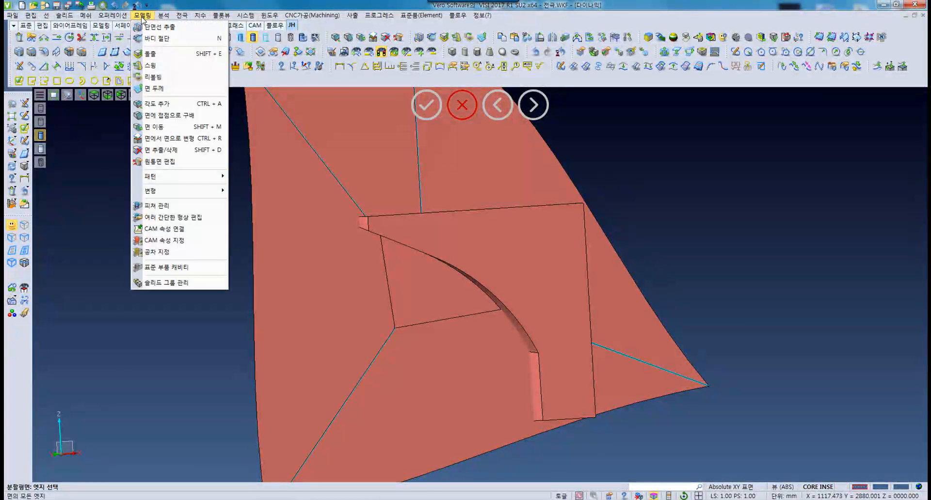
{"action": "left_click", "coordinate": [156, 39]}
{"action": "middle_click_drag", "start_coordinate": [451, 326], "coordinate": [440, 291]}
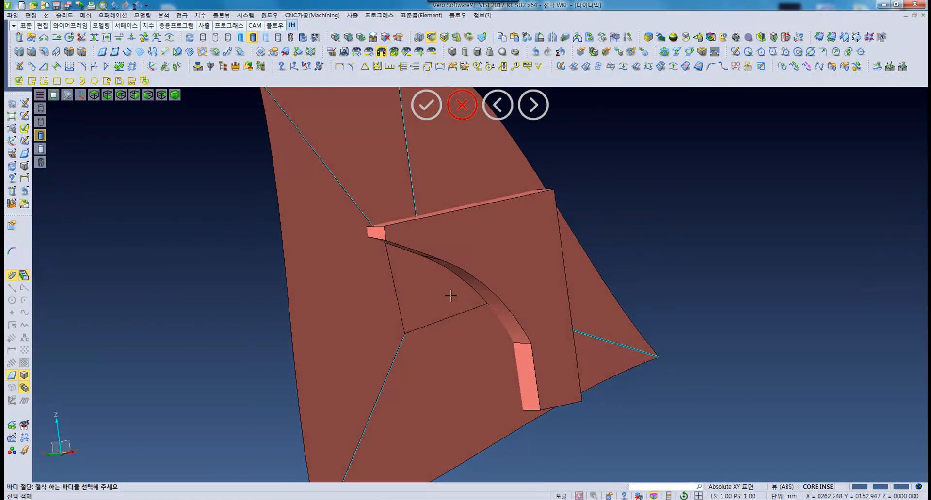
{"action": "left_click", "coordinate": [440, 291]}
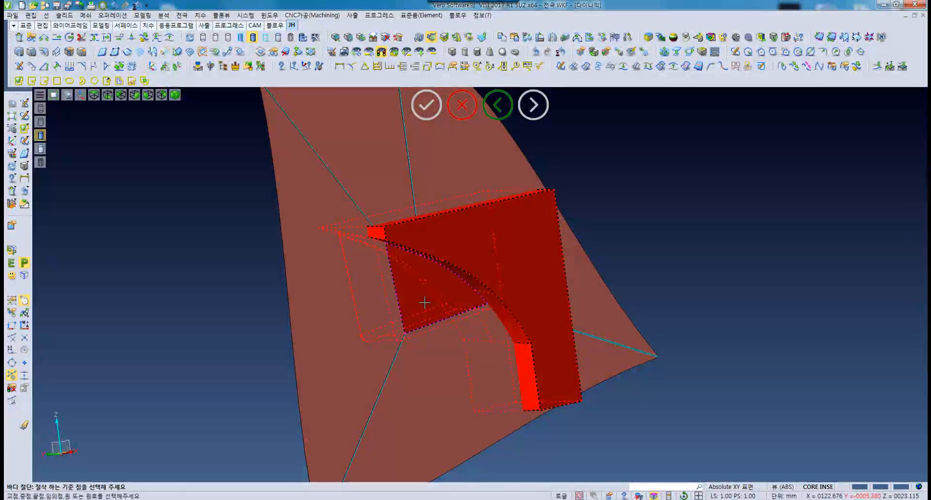
{"action": "left_click", "coordinate": [12, 276]}
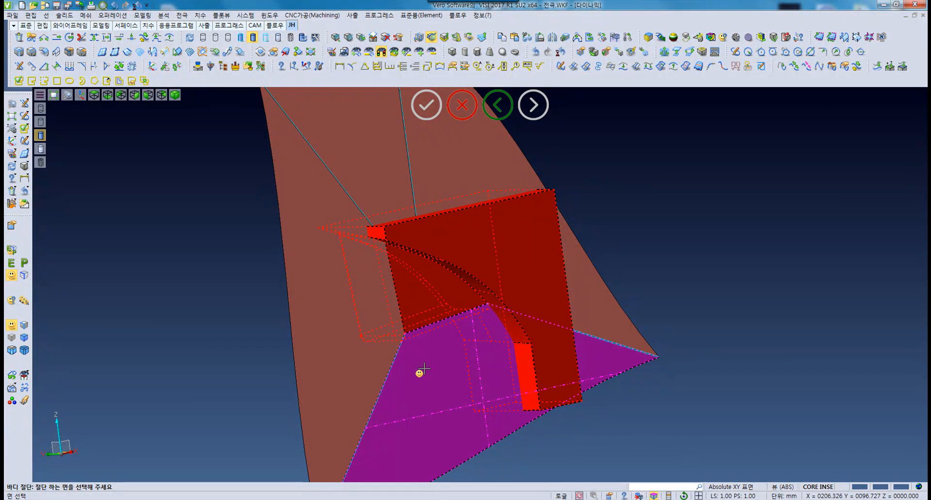
{"action": "left_click", "coordinate": [339, 252]}
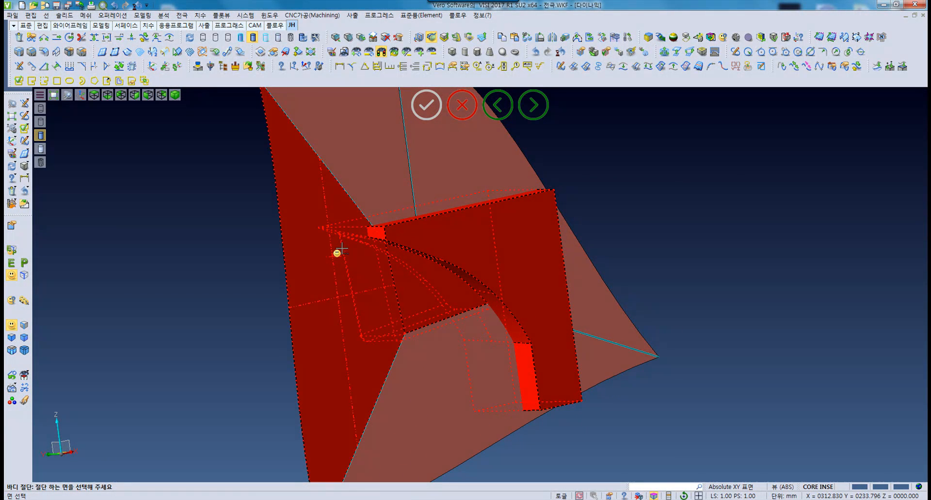
{"action": "left_click", "coordinate": [370, 177]}
{"action": "left_click", "coordinate": [461, 180]}
{"action": "left_click", "coordinate": [457, 384]}
{"action": "right_click", "coordinate": [456, 385]}
{"action": "right_click", "coordinate": [685, 225]}
{"action": "left_click", "coordinate": [649, 229]}
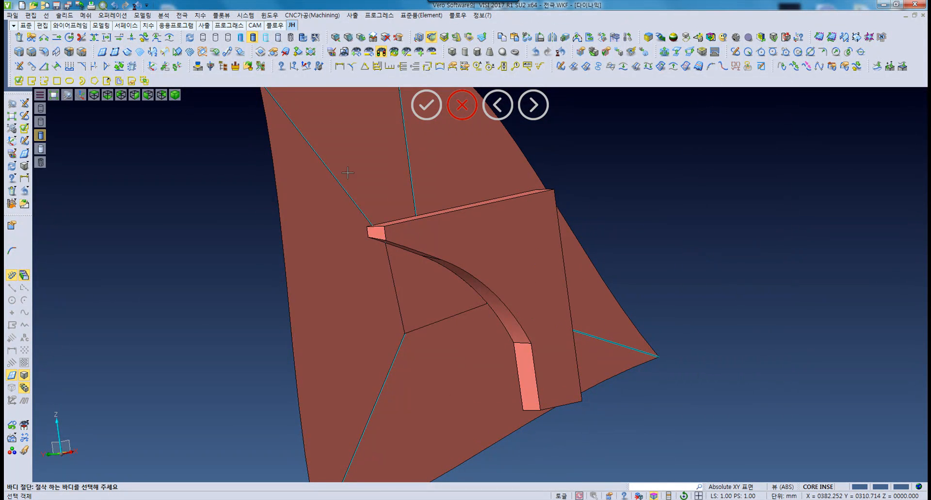
- Cut the slot electrode body (바디 절단) using the lower parting surface as the cutting face
{"action": "middle_click_drag", "start_coordinate": [346, 171], "coordinate": [330, 146]}
{"action": "left_click", "coordinate": [142, 16]}
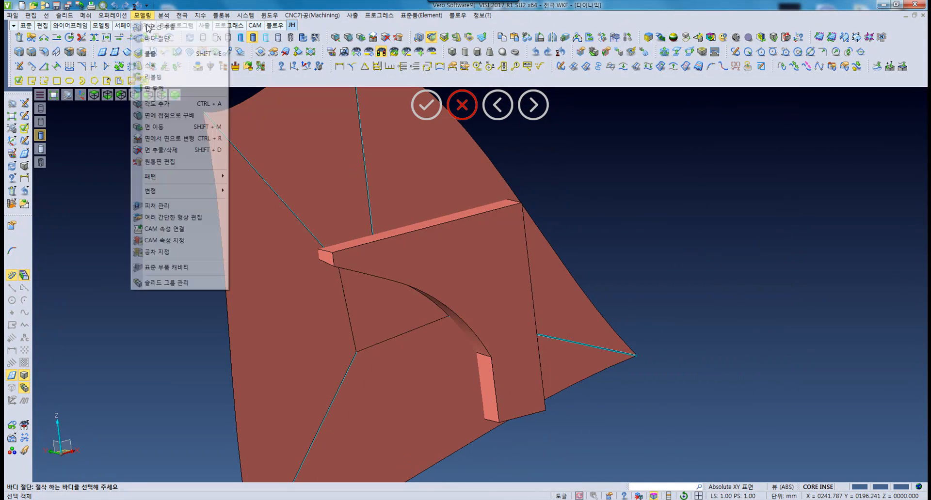
{"action": "left_click", "coordinate": [166, 39]}
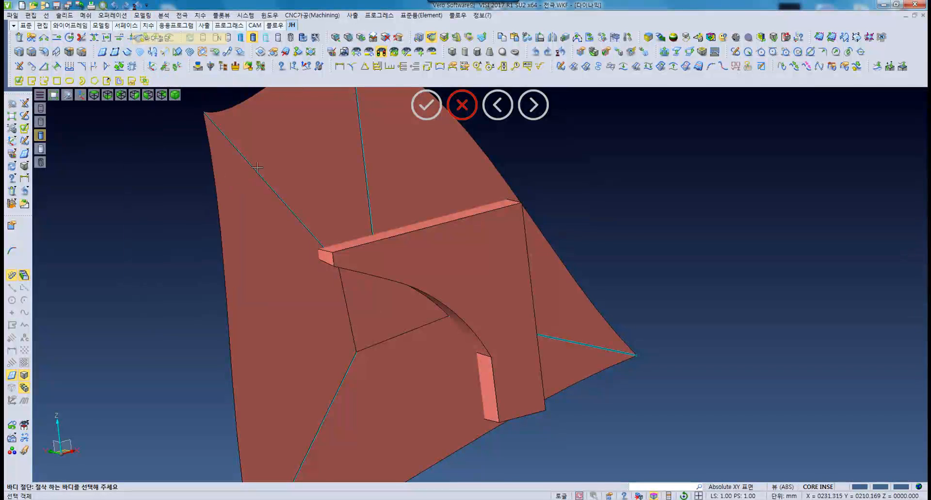
{"action": "left_click", "coordinate": [397, 310]}
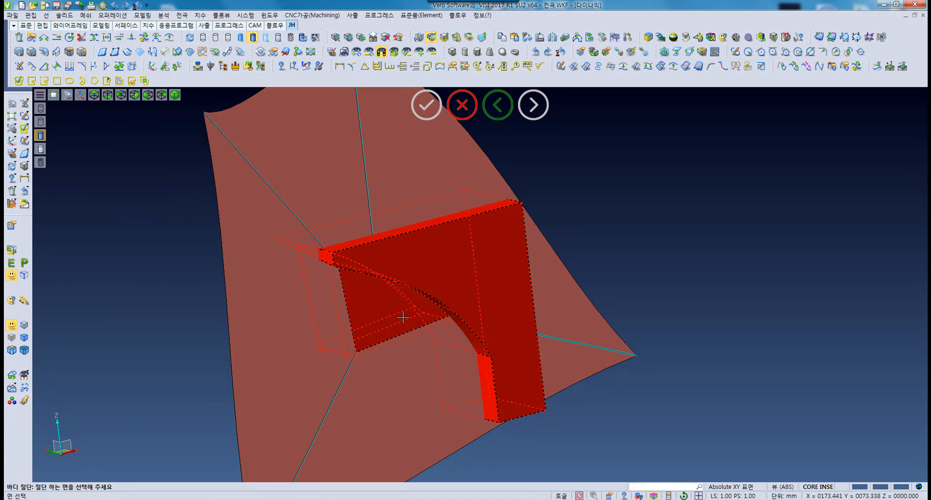
{"action": "left_click", "coordinate": [408, 375]}
{"action": "middle_click_drag", "start_coordinate": [426, 266], "coordinate": [428, 289]}
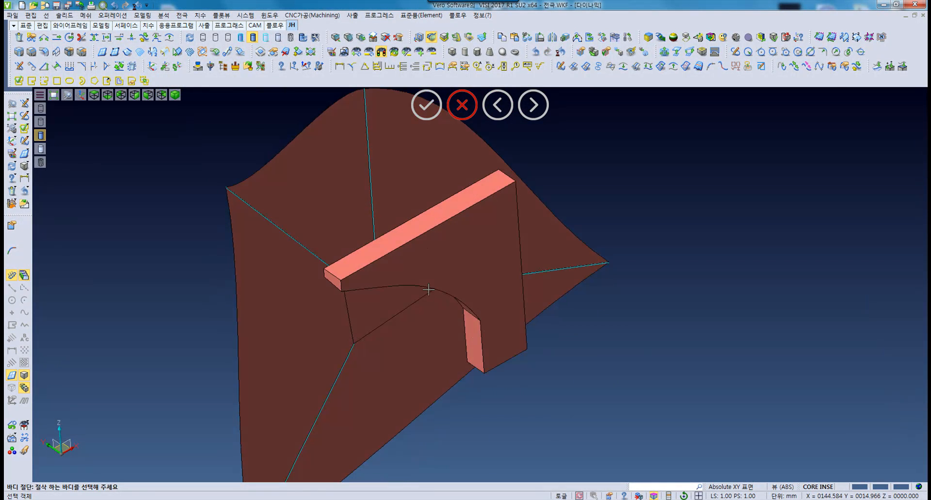
- Delete the cut-off slab with the curved underside on the outer side of the parting surfaces
{"action": "key", "text": "Escape"}
{"action": "key", "text": "Delete"}
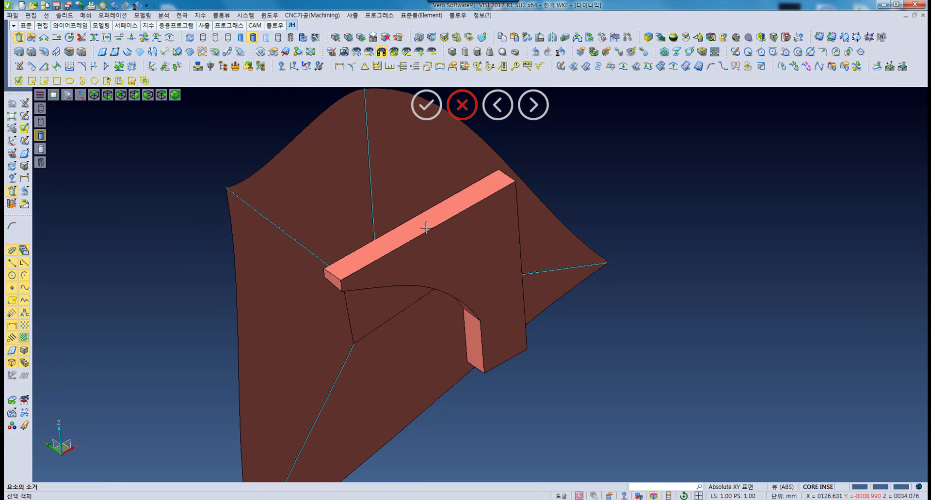
{"action": "left_click", "coordinate": [429, 224]}
{"action": "middle_click_drag", "start_coordinate": [466, 285], "coordinate": [452, 266]}
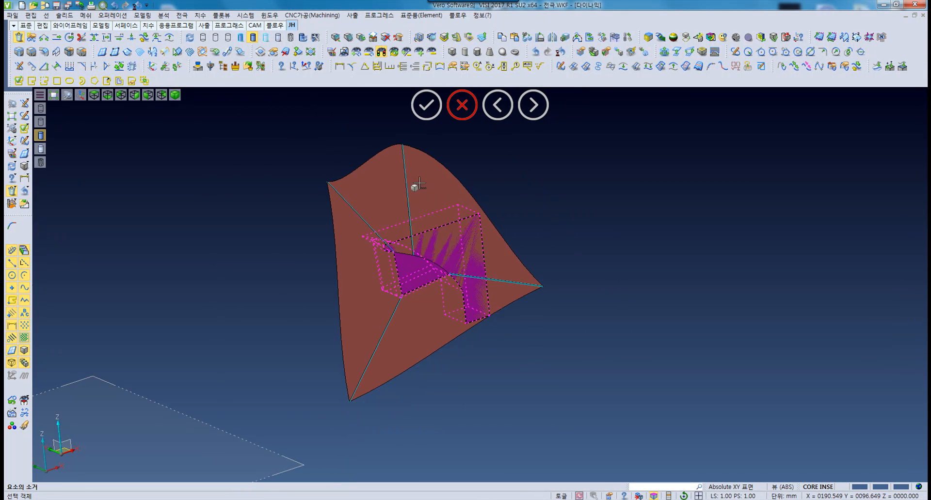
- Delete the four parting surfaces around the slot electrode
{"action": "left_click", "coordinate": [419, 183]}
{"action": "right_click", "coordinate": [420, 183]}
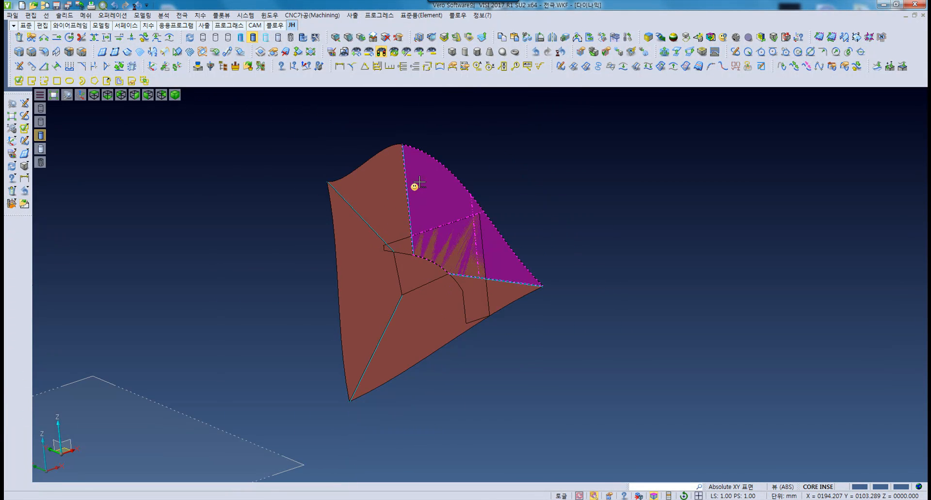
{"action": "left_click", "coordinate": [370, 187]}
{"action": "left_click", "coordinate": [360, 251]}
{"action": "left_click", "coordinate": [441, 342]}
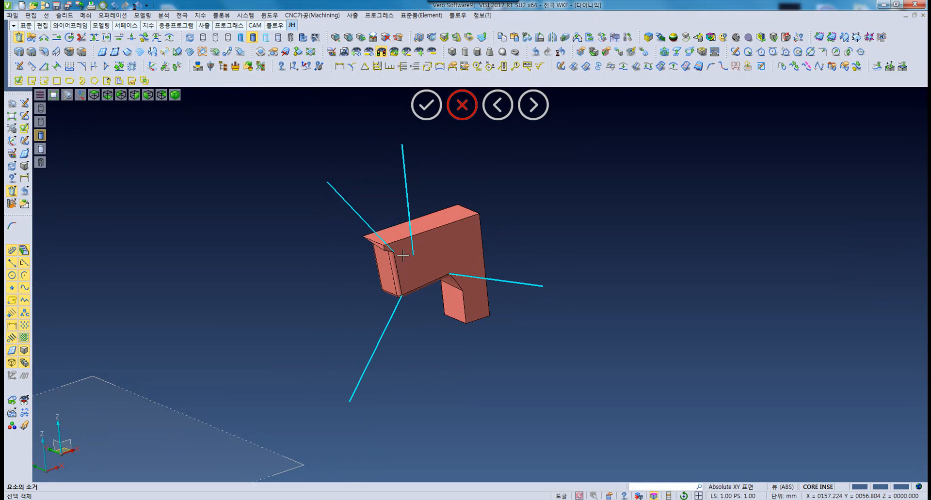
- Delete the leftover lines radiating from the corners of the slot electrode
{"action": "scroll", "coordinate": [403, 256], "scroll_direction": "up", "scroll_amount": 3}
{"action": "left_click_drag", "start_coordinate": [417, 225], "coordinate": [249, 220]}
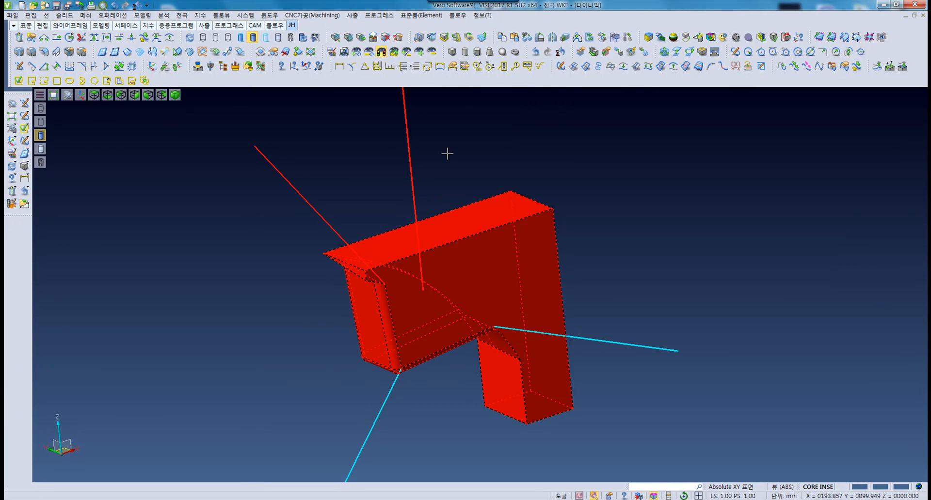
{"action": "scroll", "coordinate": [441, 151], "scroll_direction": "down", "scroll_amount": 2}
{"action": "scroll", "coordinate": [357, 131], "scroll_direction": "down", "scroll_amount": 3}
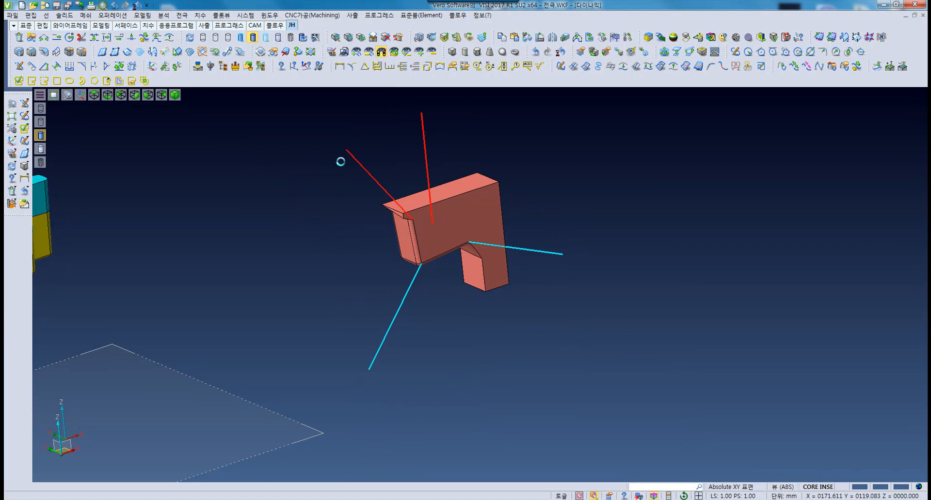
{"action": "left_click", "coordinate": [556, 252]}
{"action": "key", "text": "Delete"}
{"action": "key", "text": "Return"}
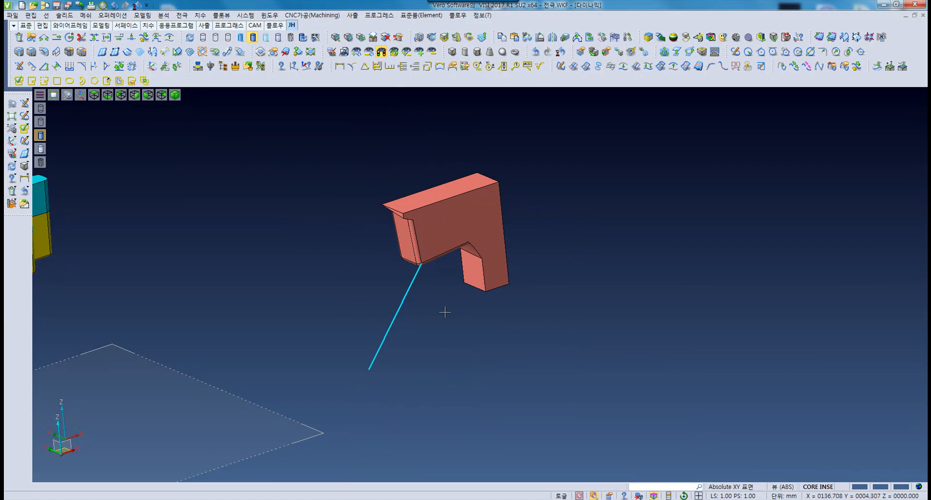
{"action": "key", "text": "Delete"}
{"action": "left_click_drag", "start_coordinate": [442, 322], "coordinate": [371, 326]}
{"action": "right_click", "coordinate": [371, 326]}
{"action": "key", "text": "Return"}
{"action": "mouse_move", "coordinate": [437, 276]}
{"action": "middle_mouse_down"}
{"action": "mouse_move", "coordinate": [427, 266]}
{"action": "mouse_move", "coordinate": [457, 271]}
{"action": "mouse_move", "coordinate": [433, 267]}
{"action": "middle_mouse_up"}
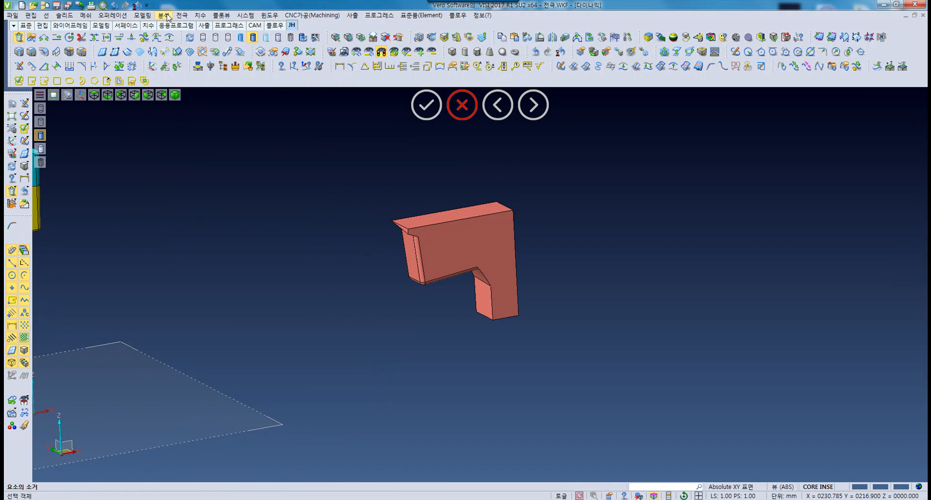
{"action": "left_click", "coordinate": [142, 15]}
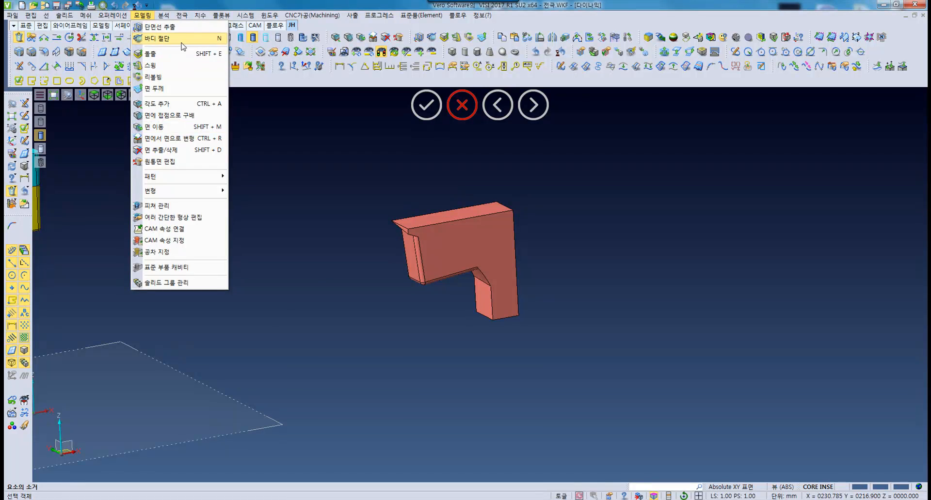
{"action": "mouse_move", "coordinate": [91, 17]}
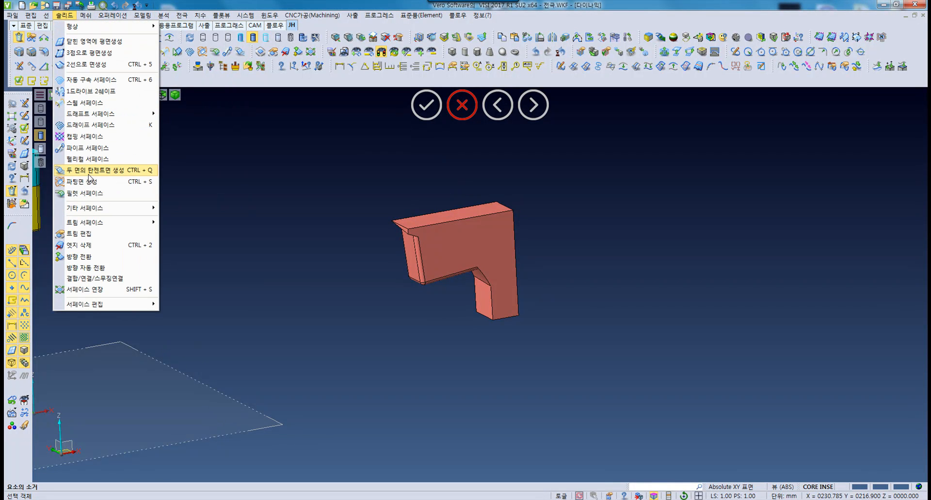
{"action": "left_click", "coordinate": [105, 182]}
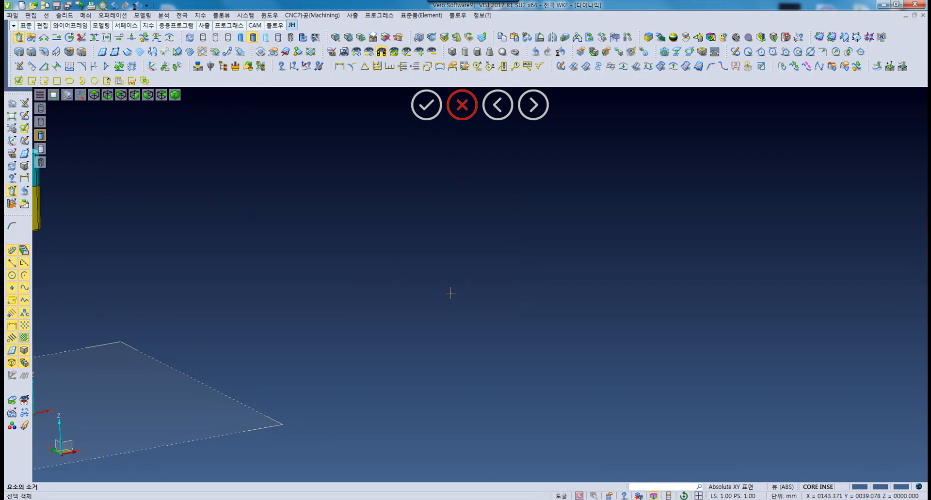
{"action": "key", "text": "Escape"}
{"action": "middle_click_drag", "start_coordinate": [460, 281], "coordinate": [446, 306]}
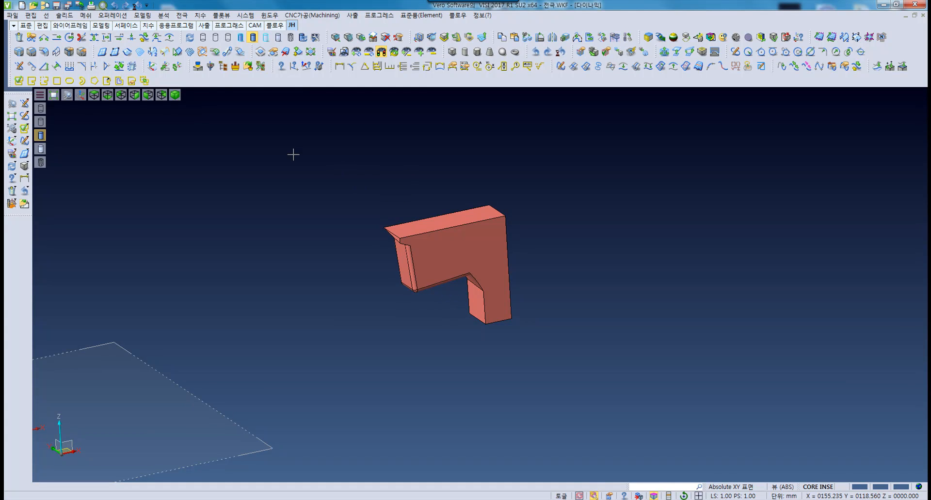
- Apply face-to-face replacement (면에서 면으로 변형) to the trimmed slot electrode and show the core insert again
{"action": "left_click", "coordinate": [143, 16]}
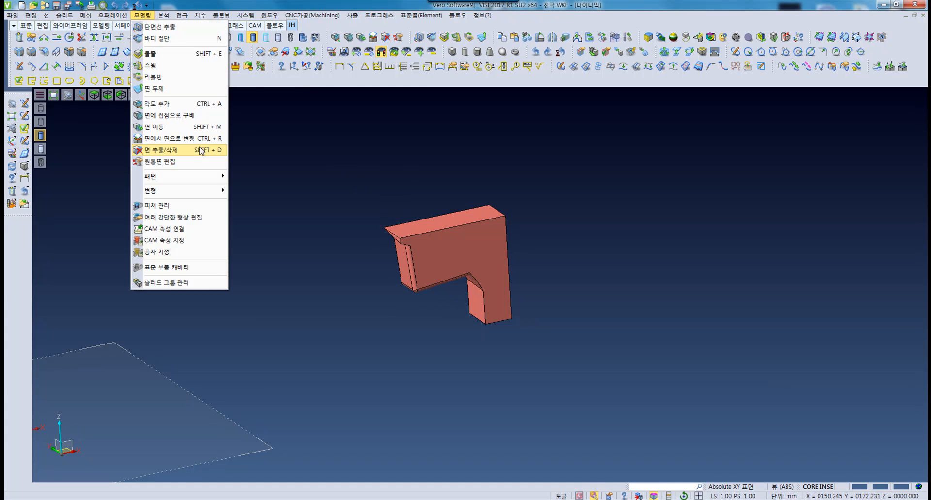
{"action": "left_click", "coordinate": [184, 138]}
{"action": "middle_click_drag", "start_coordinate": [492, 303], "coordinate": [289, 138]}
{"action": "left_click", "coordinate": [386, 55]}
{"action": "middle_click_drag", "start_coordinate": [488, 274], "coordinate": [459, 277]}
{"action": "left_click", "coordinate": [469, 277]}
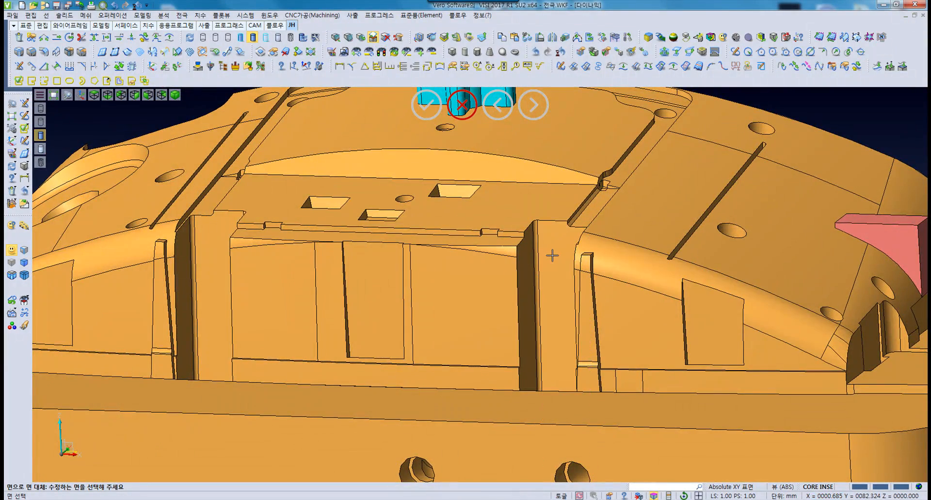
{"action": "scroll", "coordinate": [553, 255], "scroll_direction": "down", "scroll_amount": 3}
{"action": "middle_click_drag", "start_coordinate": [551, 267], "coordinate": [538, 290]}
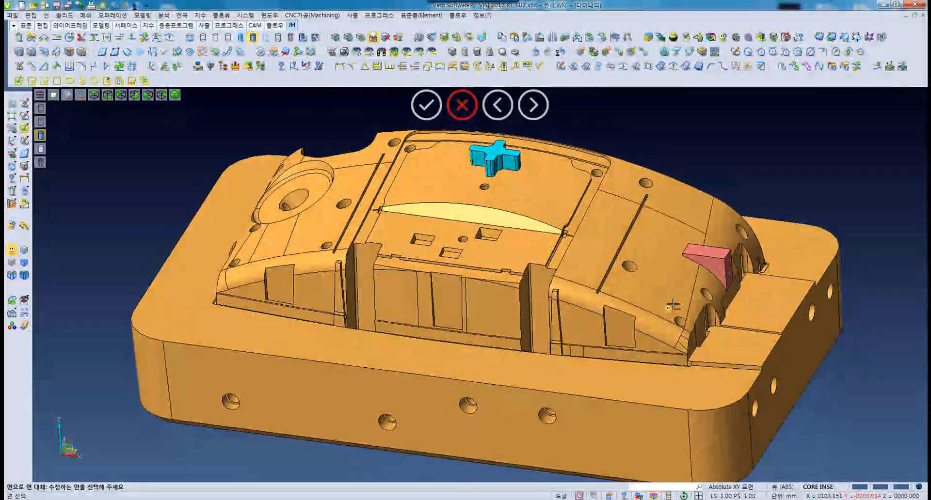
- Open the layer list, review the layers against the core insert and its two electrodes, and close the list
{"action": "left_click", "coordinate": [820, 488]}
{"action": "left_click", "coordinate": [765, 156]}
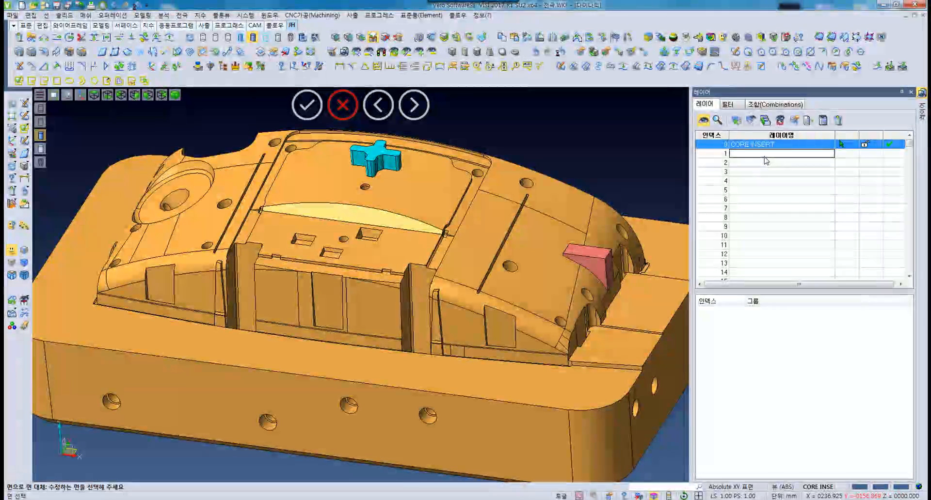
{"action": "left_click", "coordinate": [382, 178]}
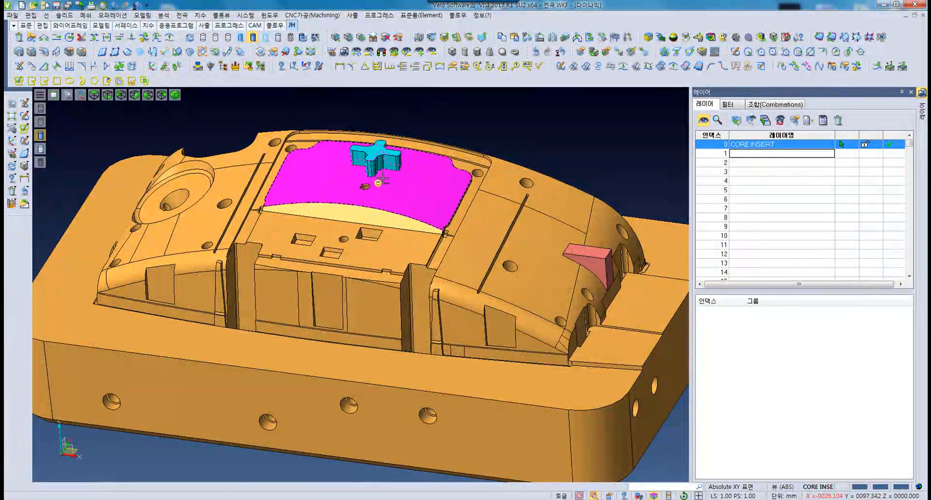
{"action": "middle_click_drag", "start_coordinate": [400, 174], "coordinate": [386, 175]}
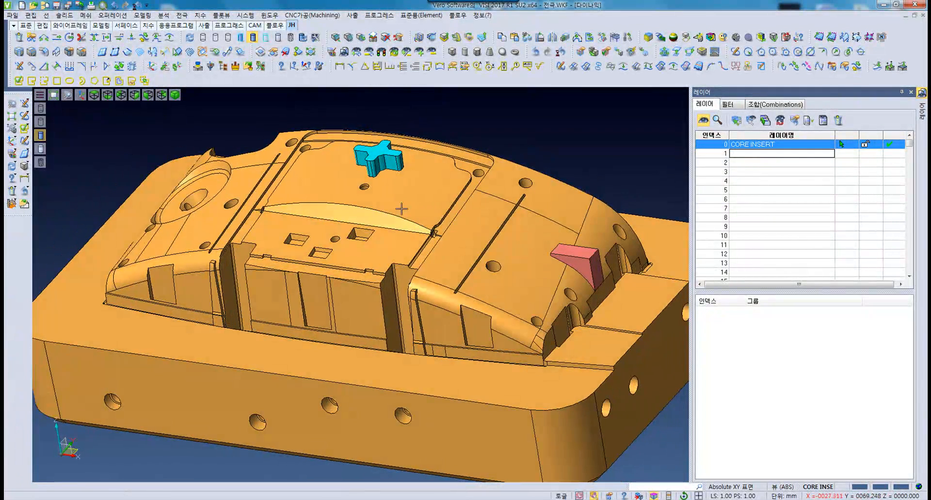
{"action": "middle_click_drag", "start_coordinate": [401, 210], "coordinate": [402, 198]}
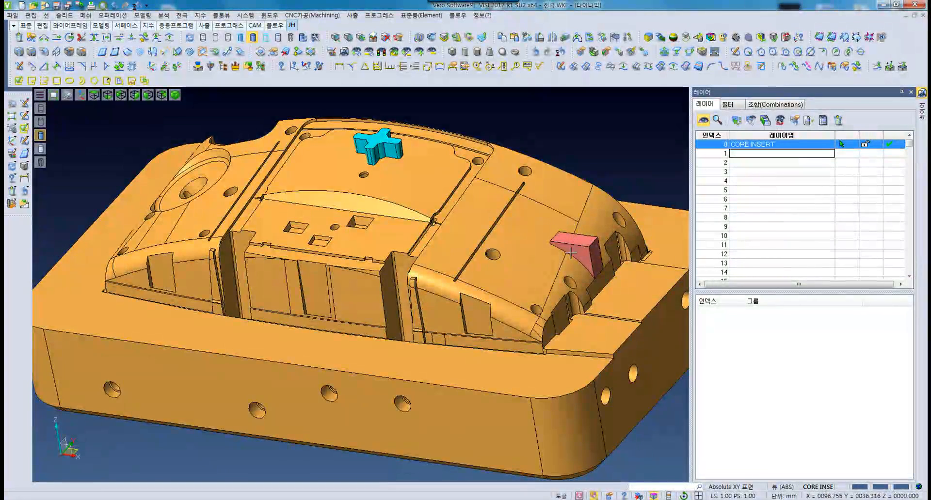
{"action": "middle_click_drag", "start_coordinate": [574, 243], "coordinate": [469, 262]}
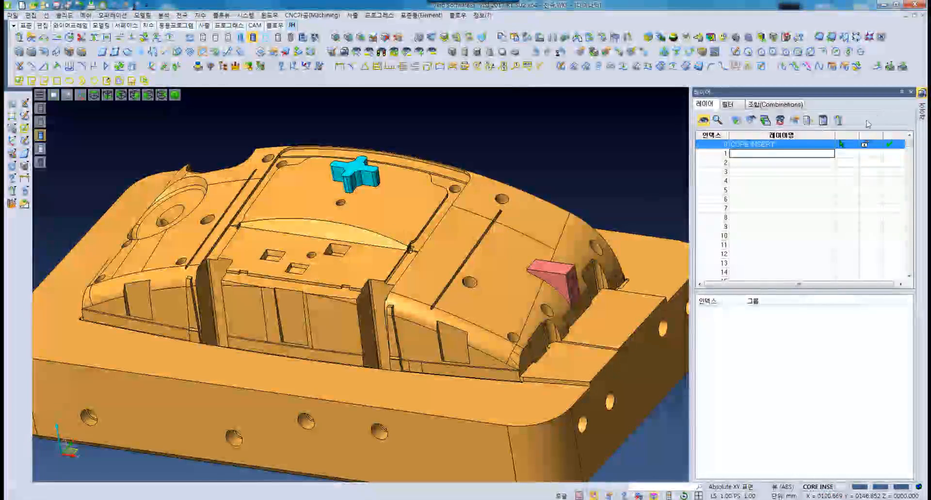
{"action": "left_click", "coordinate": [910, 91]}
{"action": "middle_click_drag", "start_coordinate": [590, 241], "coordinate": [480, 247]}
- Start stock creation (스톡 생성) for the cross-shaped electrode, with the core insert as the body for the interference check
{"action": "left_click", "coordinate": [182, 15]}
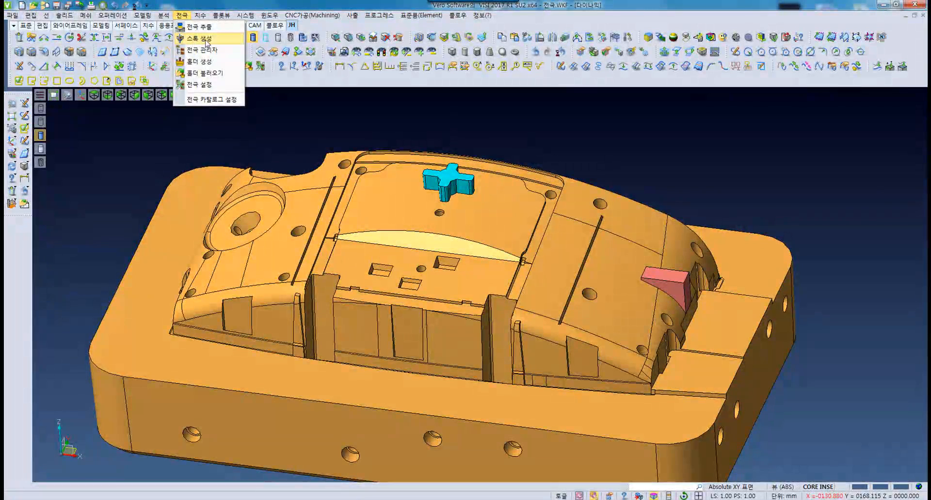
{"action": "left_click", "coordinate": [207, 41]}
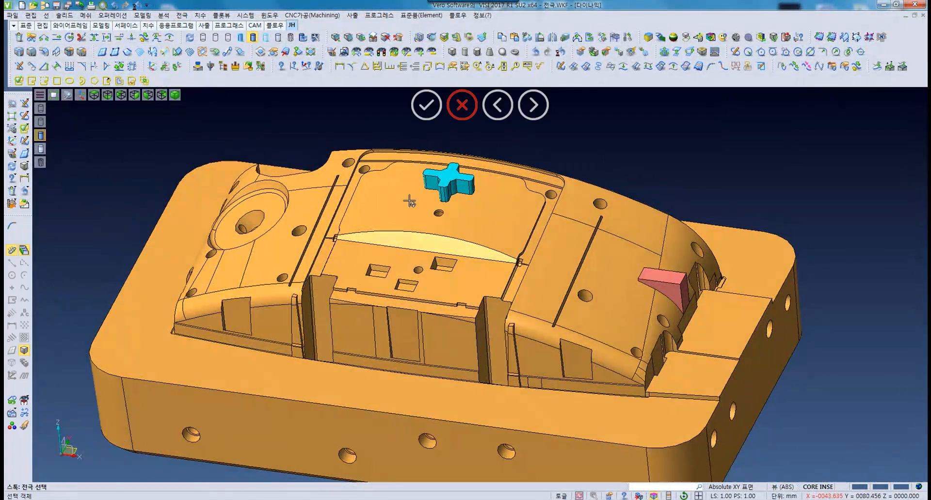
{"action": "left_click", "coordinate": [450, 172]}
{"action": "scroll", "coordinate": [450, 172], "scroll_direction": "up", "scroll_amount": 4}
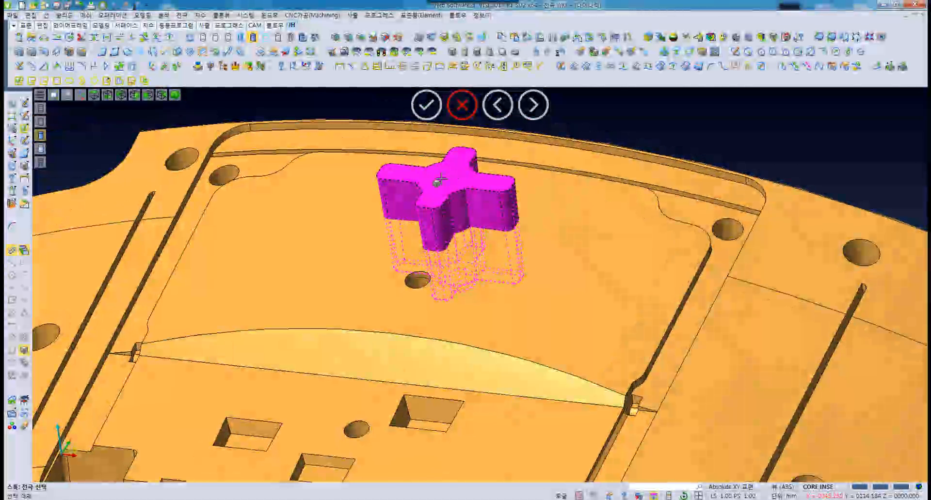
{"action": "middle_click", "coordinate": [441, 179]}
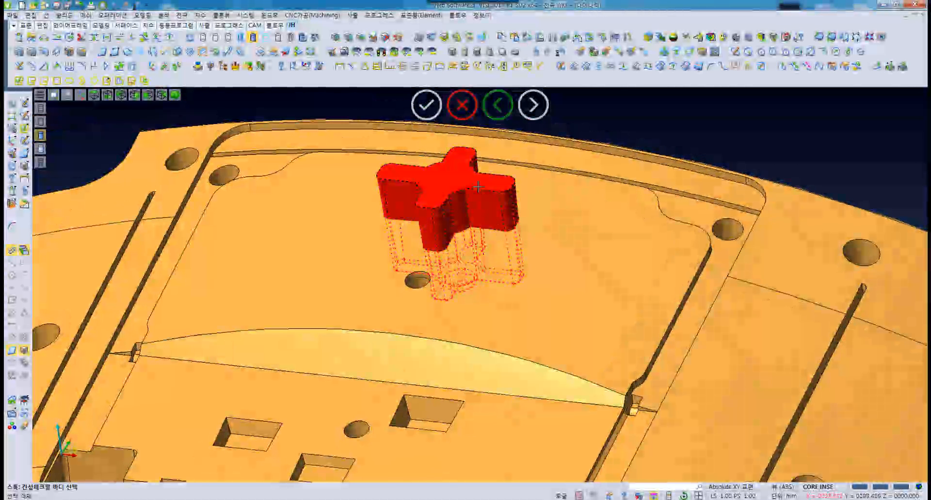
{"action": "scroll", "coordinate": [562, 258], "scroll_direction": "down", "scroll_amount": 2}
{"action": "scroll", "coordinate": [560, 259], "scroll_direction": "down", "scroll_amount": 3}
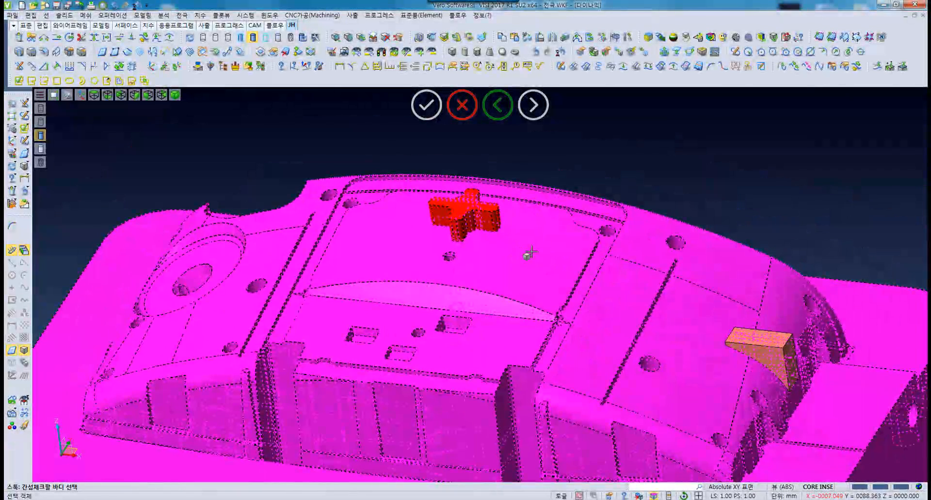
{"action": "left_click", "coordinate": [530, 252]}
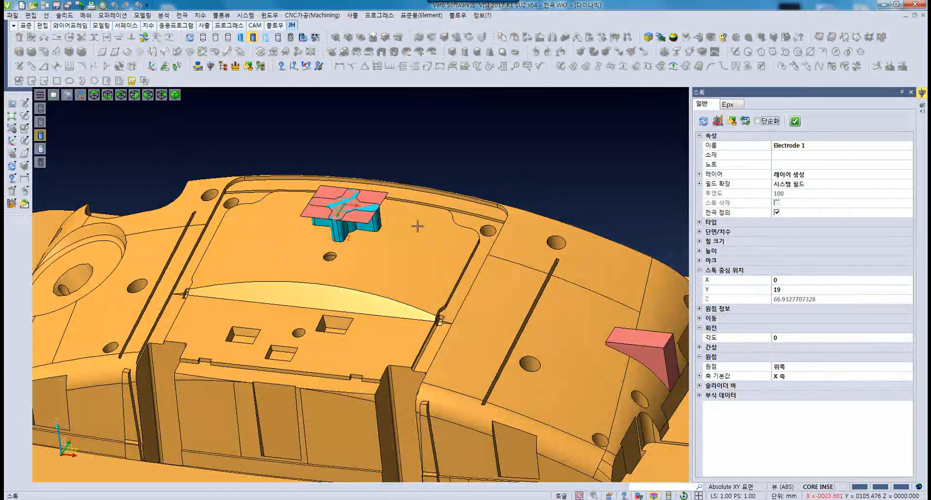
{"action": "scroll", "coordinate": [370, 221], "scroll_direction": "down", "scroll_amount": 5}
{"action": "scroll", "coordinate": [373, 222], "scroll_direction": "up", "scroll_amount": 5}
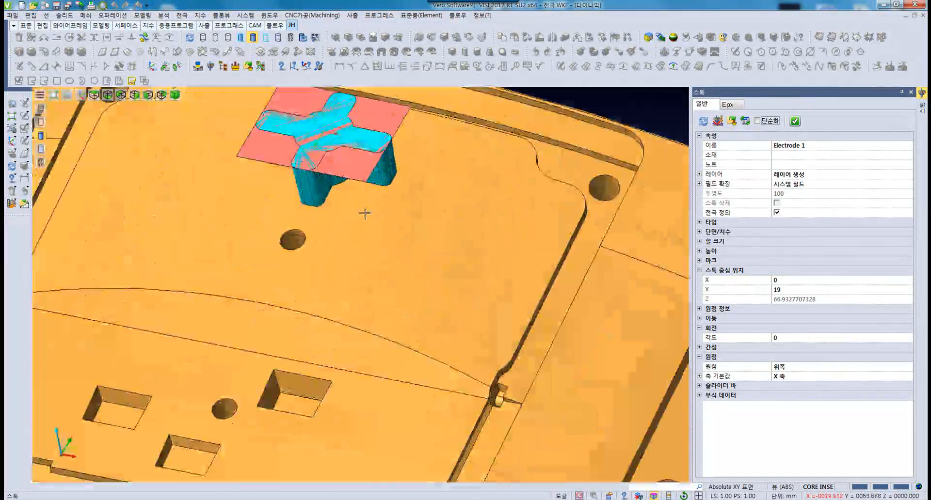
{"action": "middle_click_drag", "start_coordinate": [353, 224], "coordinate": [342, 224]}
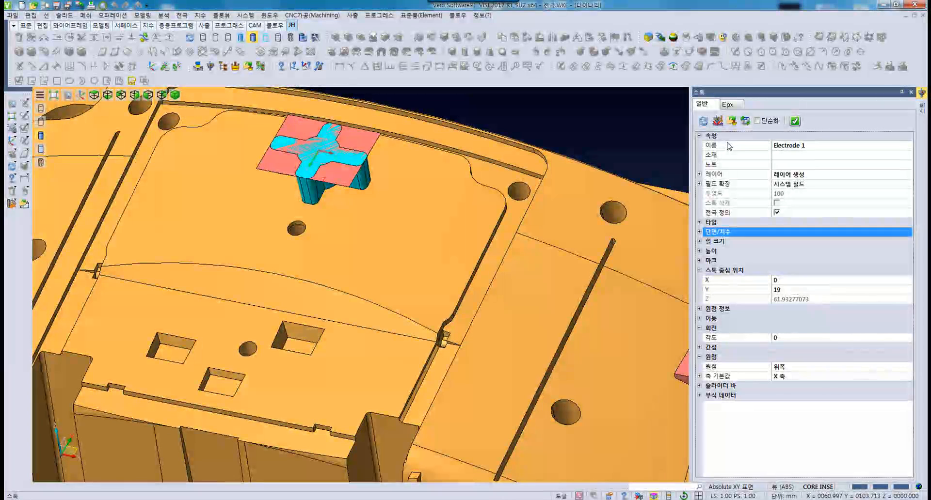
- Check the stock's name and layer options, and turn off its electrode definition option (전극 정의)
{"action": "left_click", "coordinate": [745, 146]}
{"action": "left_click", "coordinate": [802, 146]}
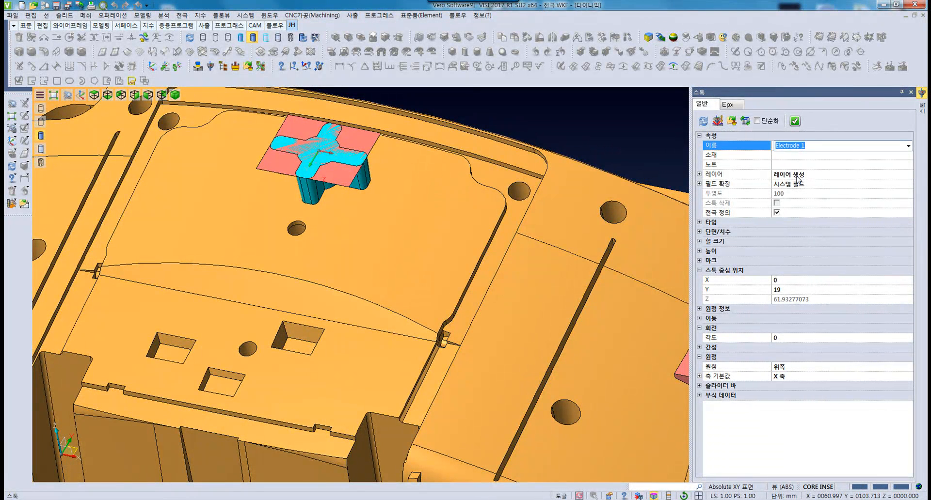
{"action": "left_click", "coordinate": [699, 175]}
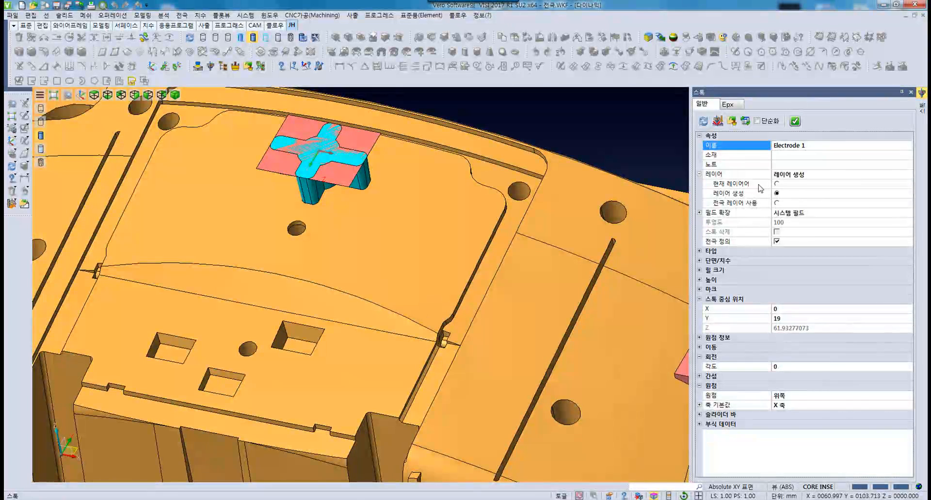
{"action": "left_click", "coordinate": [699, 175]}
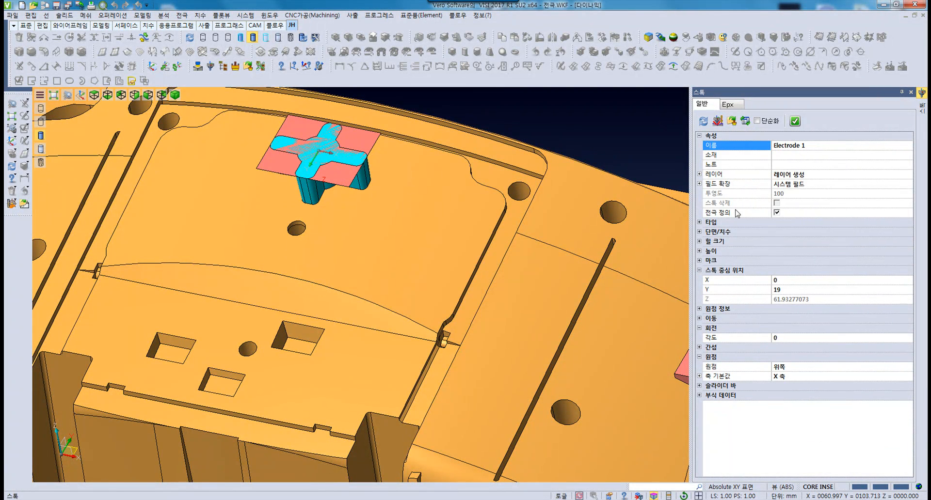
{"action": "left_click", "coordinate": [776, 213]}
{"action": "middle_click_drag", "start_coordinate": [380, 181], "coordinate": [361, 221]}
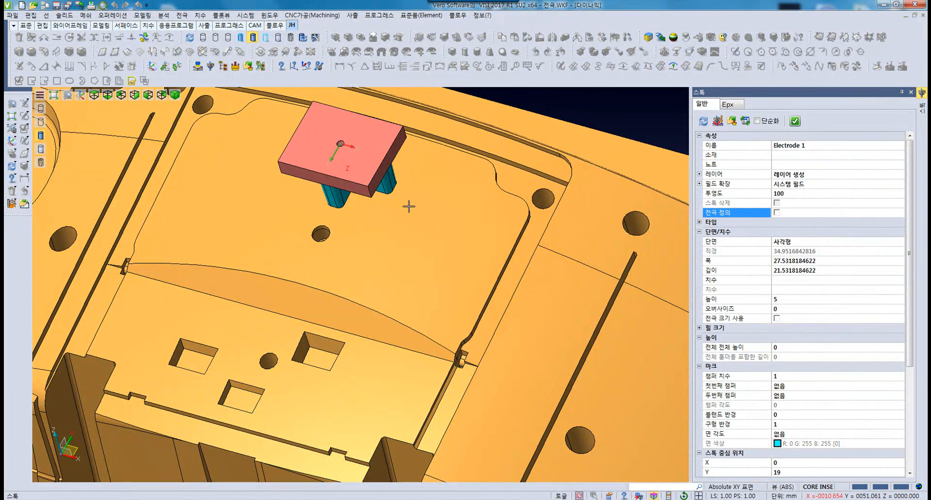
{"action": "middle_click_drag", "start_coordinate": [379, 208], "coordinate": [335, 230]}
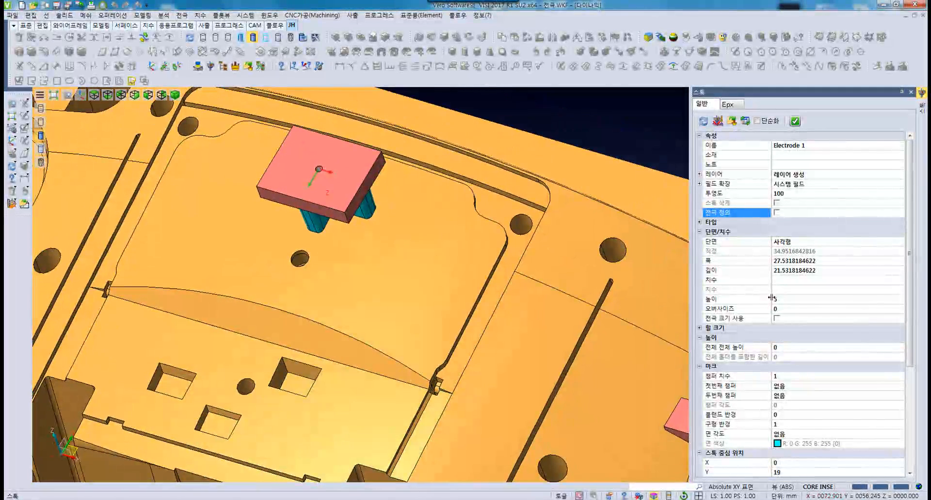
{"action": "middle_click_drag", "start_coordinate": [471, 241], "coordinate": [636, 266]}
- Set the width (폭) of the cross electrode's rectangular stock to 40 mm
{"action": "left_click", "coordinate": [837, 264]}
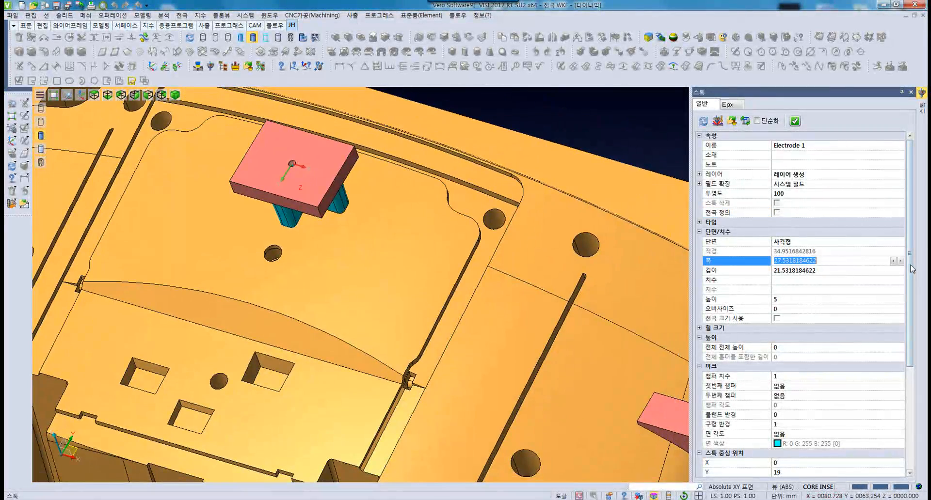
{"action": "left_click", "coordinate": [903, 263]}
{"action": "left_click", "coordinate": [903, 263]}
{"action": "left_click", "coordinate": [903, 262]}
{"action": "left_click", "coordinate": [903, 263]}
{"action": "left_click", "coordinate": [903, 262]}
{"action": "left_click", "coordinate": [902, 263]}
{"action": "left_click", "coordinate": [902, 263]}
{"action": "left_click", "coordinate": [902, 263]}
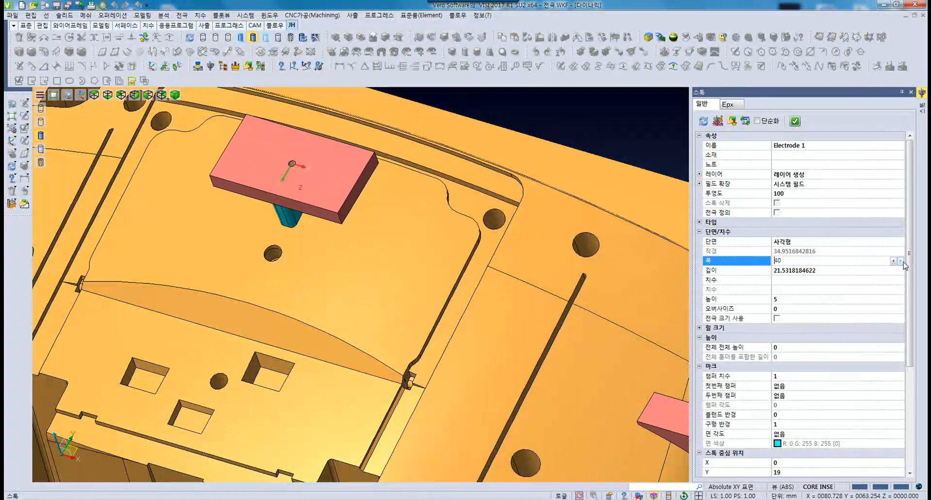
- Set the length (길이) of the cross electrode's rectangular stock to 40 mm
{"action": "left_click", "coordinate": [879, 273]}
{"action": "left_click", "coordinate": [901, 272]}
{"action": "left_click", "coordinate": [901, 271]}
{"action": "left_click", "coordinate": [901, 272]}
{"action": "left_click", "coordinate": [901, 271]}
{"action": "left_click", "coordinate": [902, 271]}
{"action": "left_click", "coordinate": [901, 272]}
{"action": "left_click", "coordinate": [901, 272]}
{"action": "left_click", "coordinate": [902, 271]}
{"action": "left_click", "coordinate": [901, 271]}
{"action": "left_click", "coordinate": [900, 271]}
{"action": "left_click", "coordinate": [901, 271]}
{"action": "left_click", "coordinate": [901, 271]}
{"action": "left_click", "coordinate": [900, 271]}
{"action": "left_click", "coordinate": [901, 271]}
{"action": "left_click", "coordinate": [901, 271]}
{"action": "left_click", "coordinate": [900, 271]}
- Set the height (높이) of the stock block above the cross electrode to 15 mm
{"action": "middle_click_drag", "start_coordinate": [354, 267], "coordinate": [373, 208]}
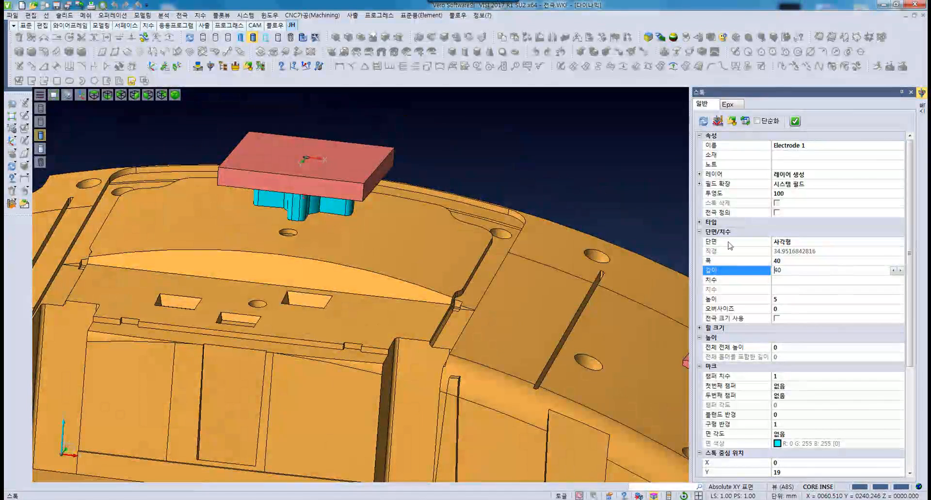
{"action": "left_click", "coordinate": [790, 300]}
{"action": "left_click", "coordinate": [900, 299]}
{"action": "left_click", "coordinate": [900, 299]}
{"action": "left_click", "coordinate": [900, 299]}
{"action": "left_click", "coordinate": [900, 299]}
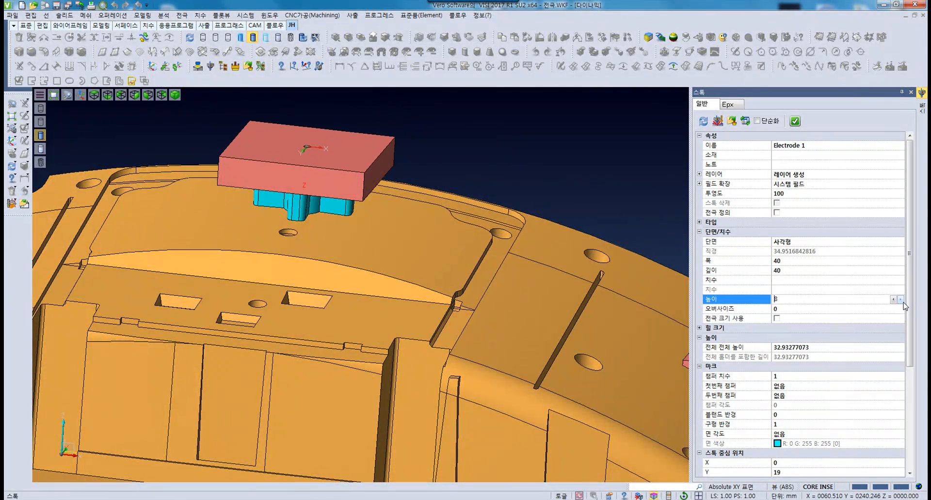
{"action": "left_click", "coordinate": [901, 299]}
{"action": "left_click", "coordinate": [900, 299]}
{"action": "left_click", "coordinate": [900, 300]}
{"action": "left_click", "coordinate": [901, 299]}
{"action": "left_click", "coordinate": [901, 299]}
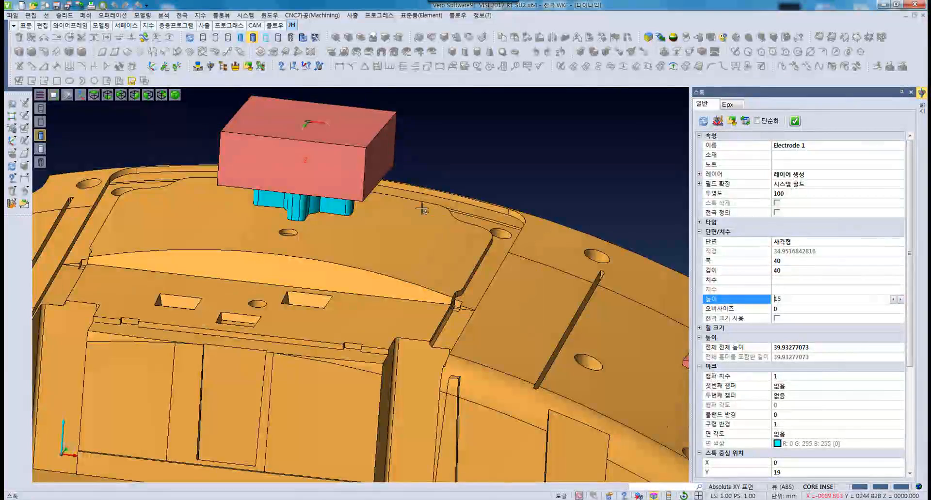
- Examine the stock block from several angles and review its machining type options (타입) and remaining stock parameters
{"action": "scroll", "coordinate": [331, 228], "scroll_direction": "up", "scroll_amount": 3}
{"action": "scroll", "coordinate": [332, 228], "scroll_direction": "down", "scroll_amount": 3}
{"action": "middle_click_drag", "start_coordinate": [331, 267], "coordinate": [364, 243]}
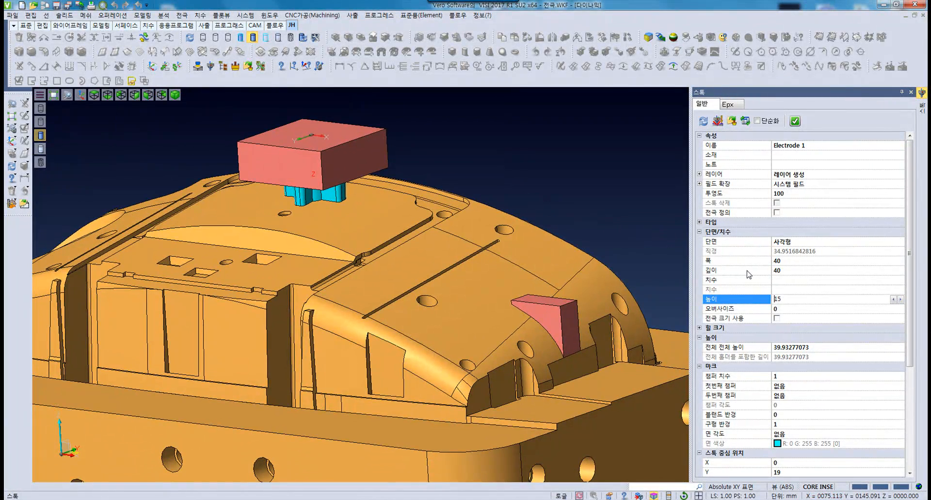
{"action": "left_click", "coordinate": [699, 222]}
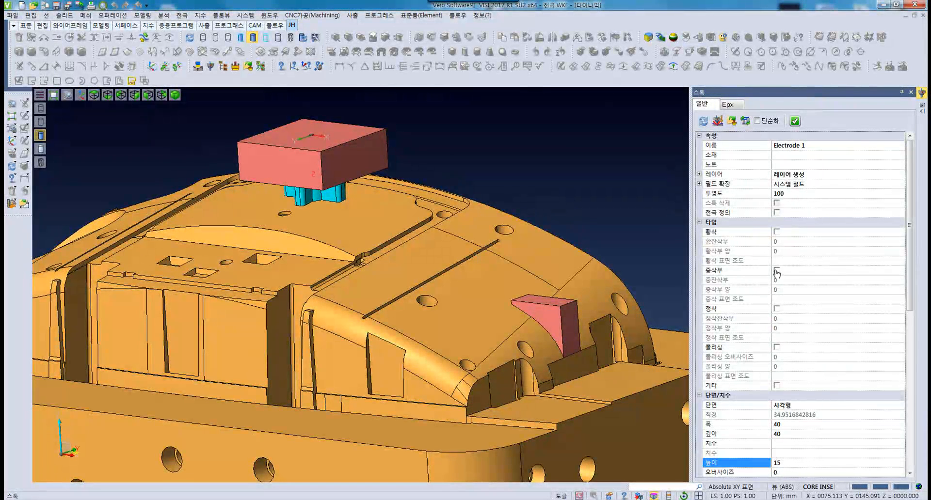
{"action": "left_click", "coordinate": [699, 222]}
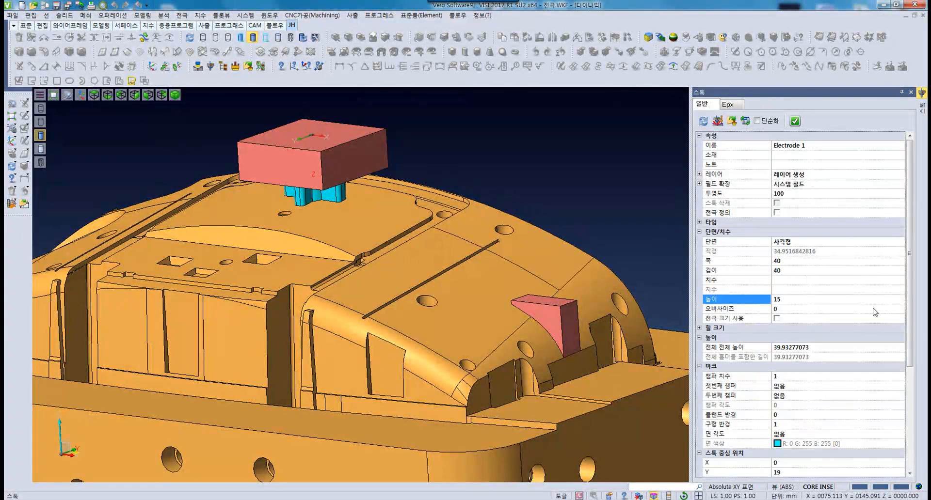
{"action": "scroll", "coordinate": [911, 235], "scroll_direction": "down", "scroll_amount": 2}
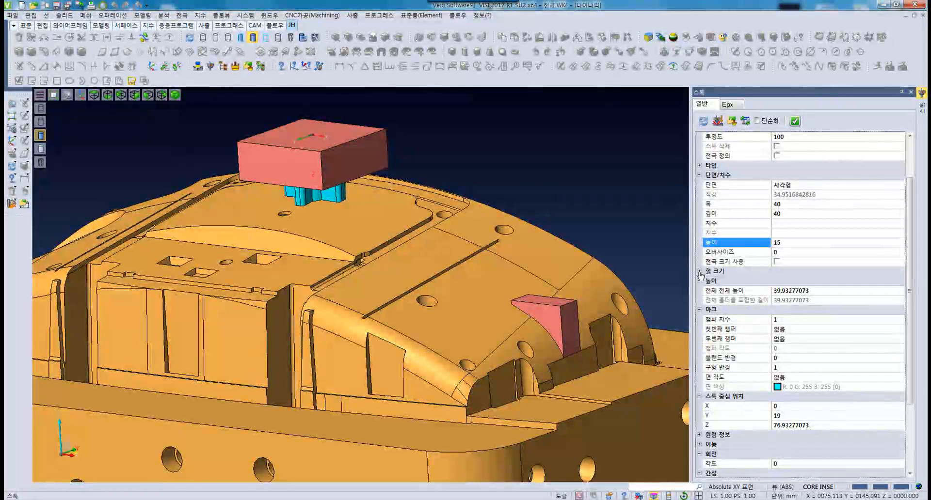
{"action": "middle_click_drag", "start_coordinate": [480, 235], "coordinate": [499, 269]}
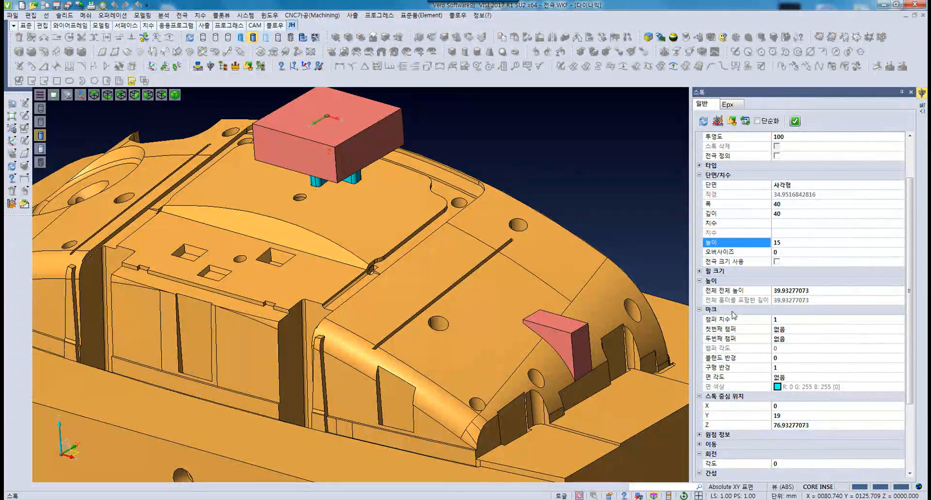
{"action": "mouse_move", "coordinate": [411, 224]}
{"action": "middle_mouse_down"}
{"action": "mouse_move", "coordinate": [421, 238]}
{"action": "mouse_move", "coordinate": [409, 212]}
{"action": "middle_mouse_up"}
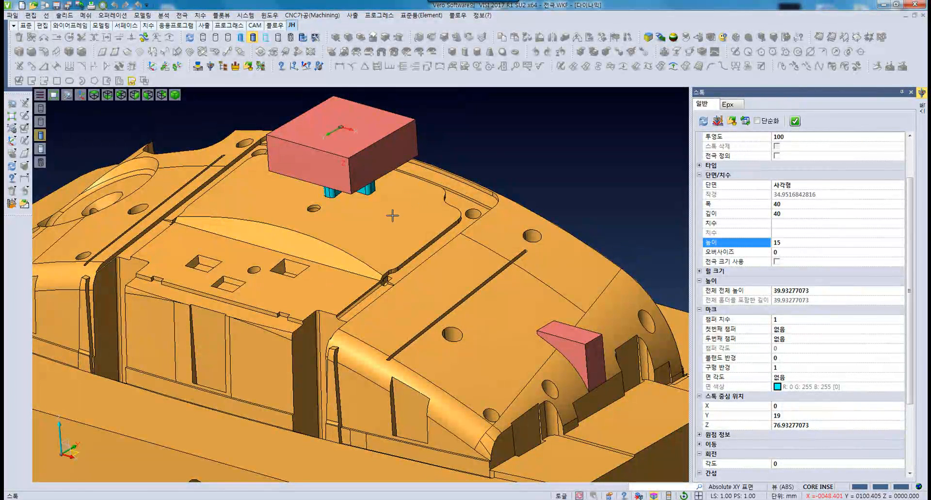
{"action": "scroll", "coordinate": [392, 215], "scroll_direction": "down", "scroll_amount": 3}
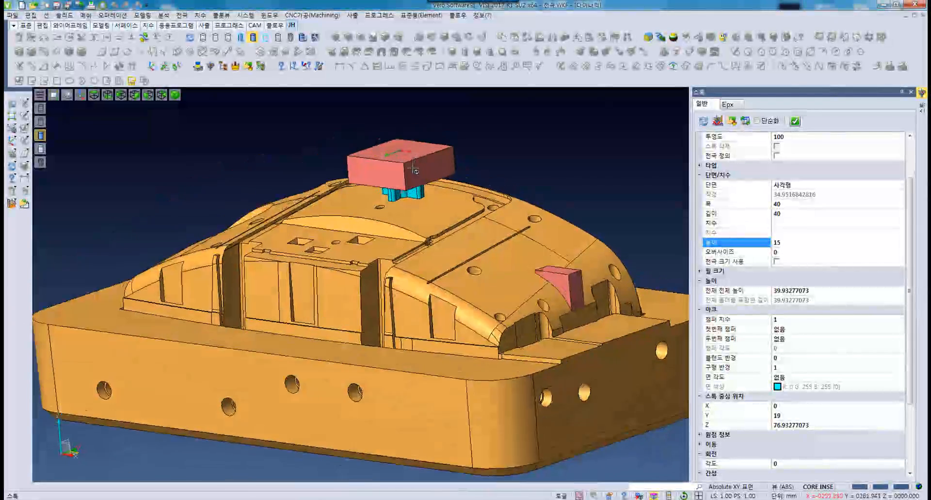
{"action": "scroll", "coordinate": [438, 208], "scroll_direction": "up", "scroll_amount": 3}
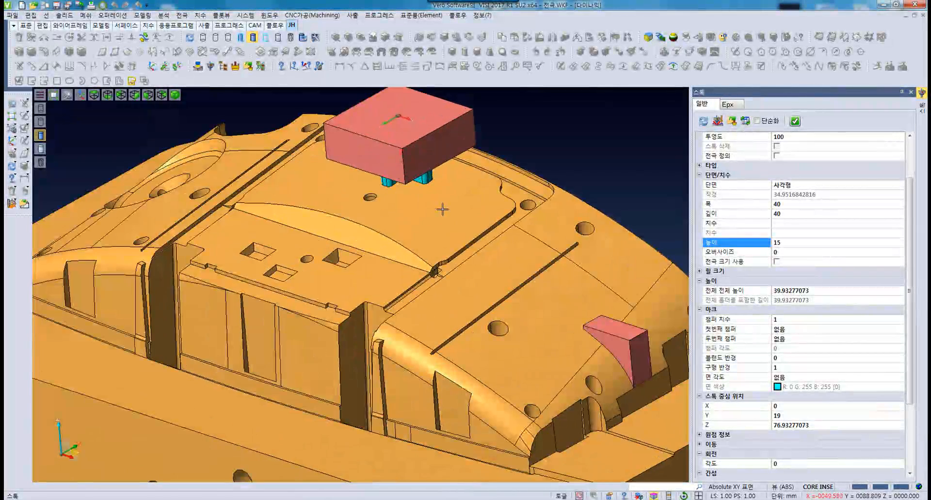
{"action": "scroll", "coordinate": [460, 210], "scroll_direction": "up", "scroll_amount": 1}
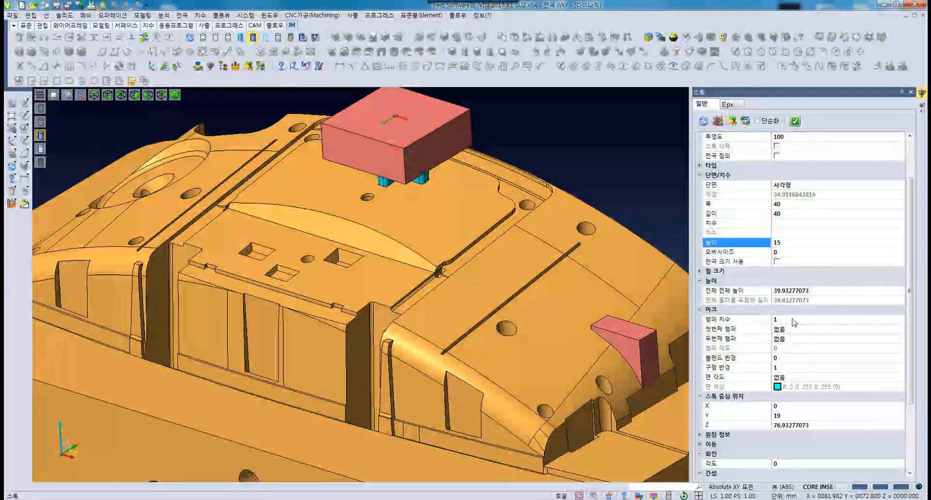
- Set the stock's chamfer size (챔퍼 치수) to 4 mm and apply the first chamfer to corner 1
{"action": "left_click", "coordinate": [792, 320]}
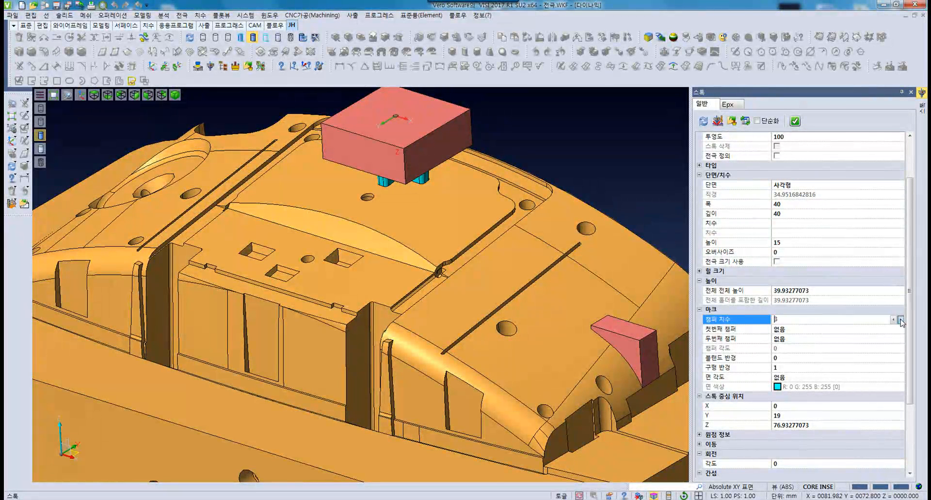
{"action": "type", "text": "4"}
{"action": "left_click", "coordinate": [800, 331]}
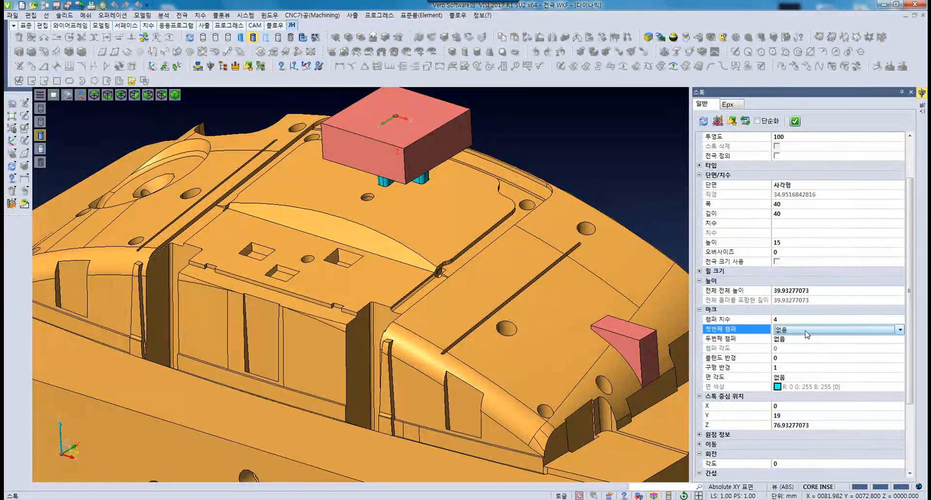
{"action": "left_click", "coordinate": [809, 335]}
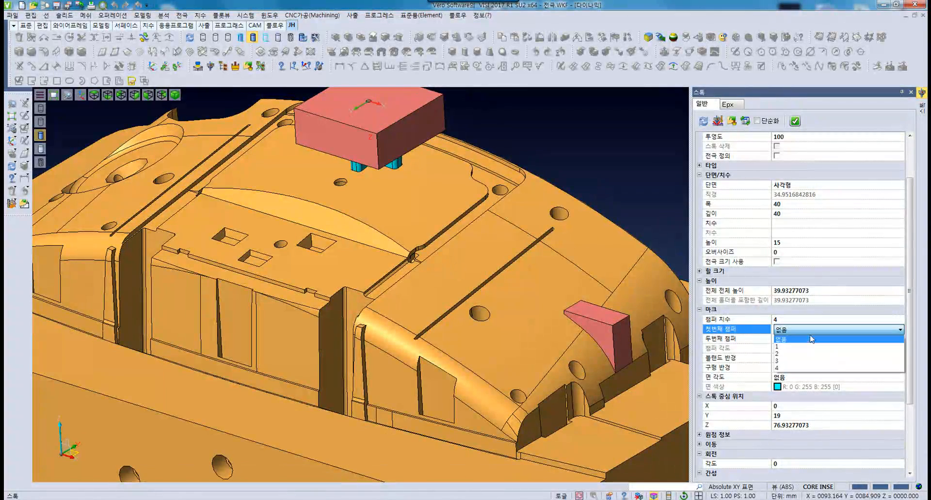
{"action": "left_click", "coordinate": [801, 347]}
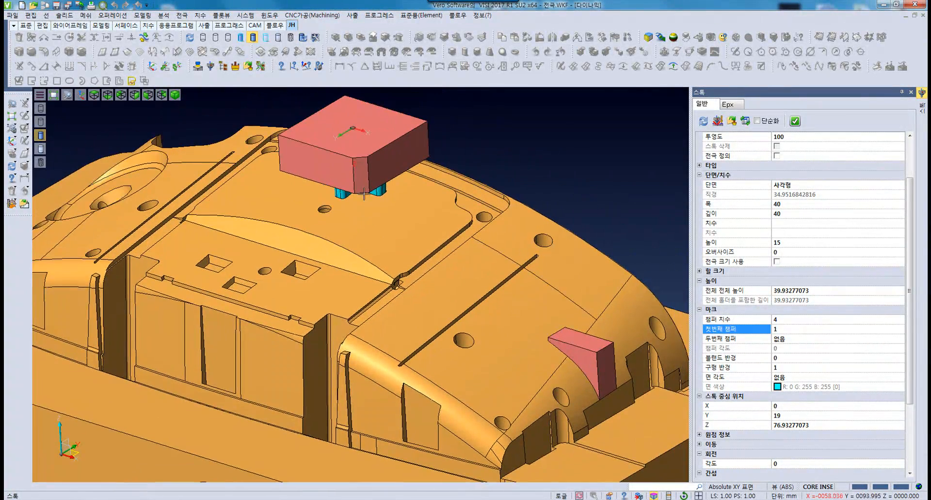
{"action": "middle_click_drag", "start_coordinate": [346, 175], "coordinate": [350, 193]}
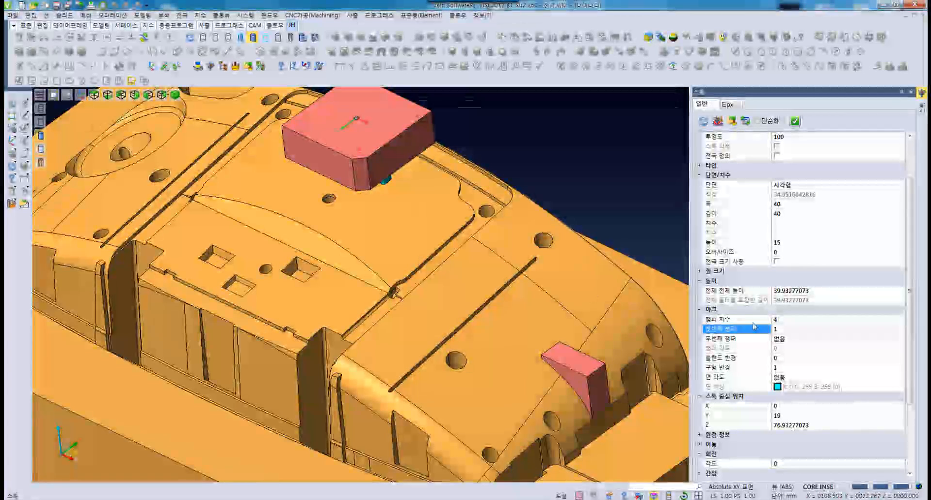
- Set the Z coordinate of the stock's centre position (스톡 중심 위치) to 77
{"action": "scroll", "coordinate": [868, 373], "scroll_direction": "down", "scroll_amount": 2}
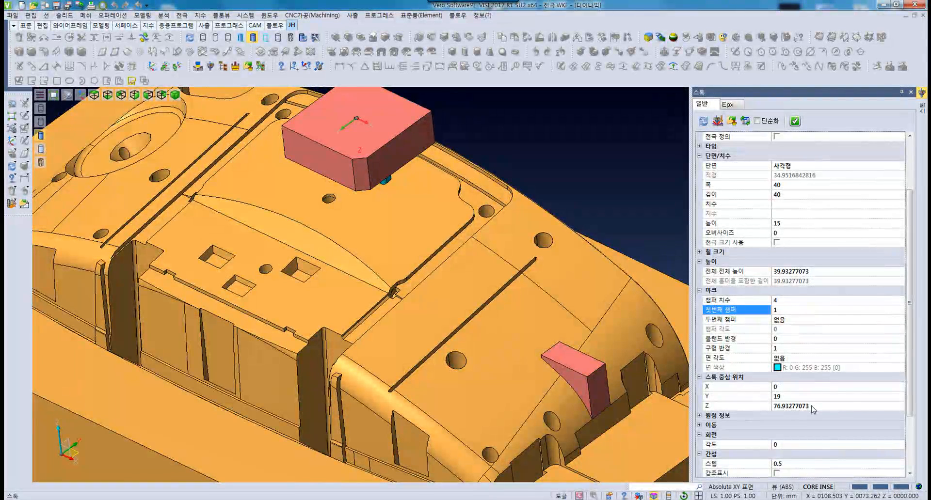
{"action": "left_click", "coordinate": [799, 398]}
{"action": "left_click", "coordinate": [813, 408]}
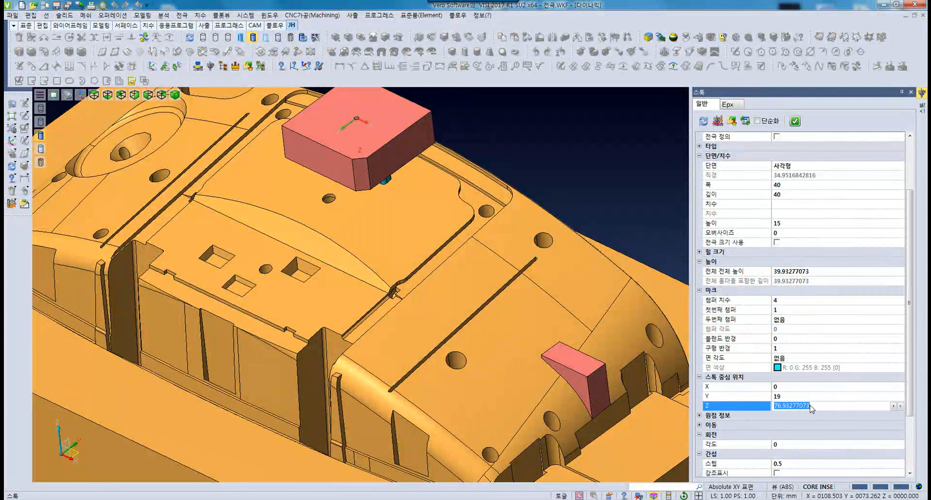
{"action": "type", "text": "770₩"}
{"action": "key", "text": "Return"}
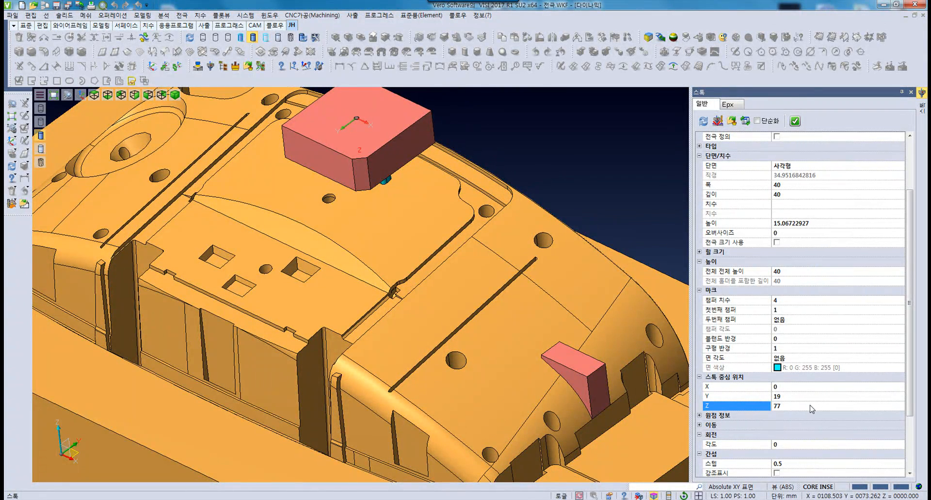
- Set the default axis (축 기본값) of the stock's origin to the Y axis (Y 축)
{"action": "middle_click_drag", "start_coordinate": [575, 357], "coordinate": [581, 343]}
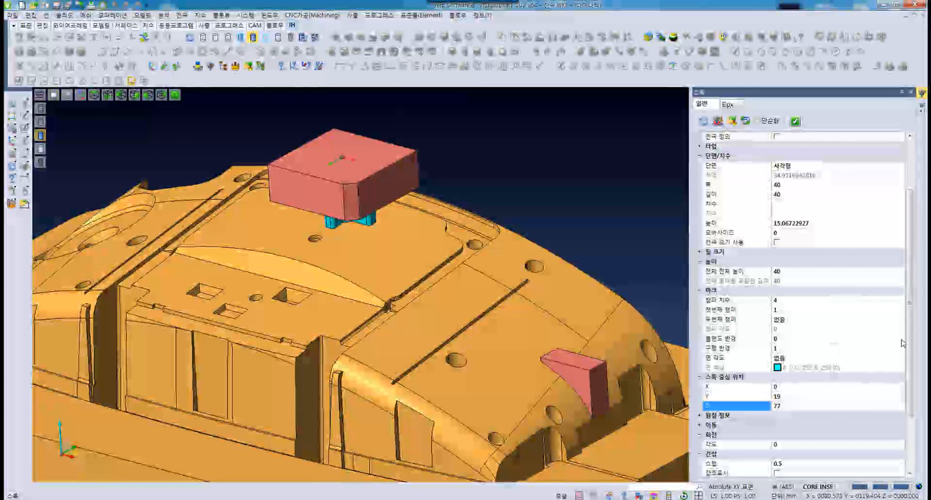
{"action": "scroll", "coordinate": [769, 404], "scroll_direction": "down", "scroll_amount": 1}
{"action": "left_click", "coordinate": [699, 396]}
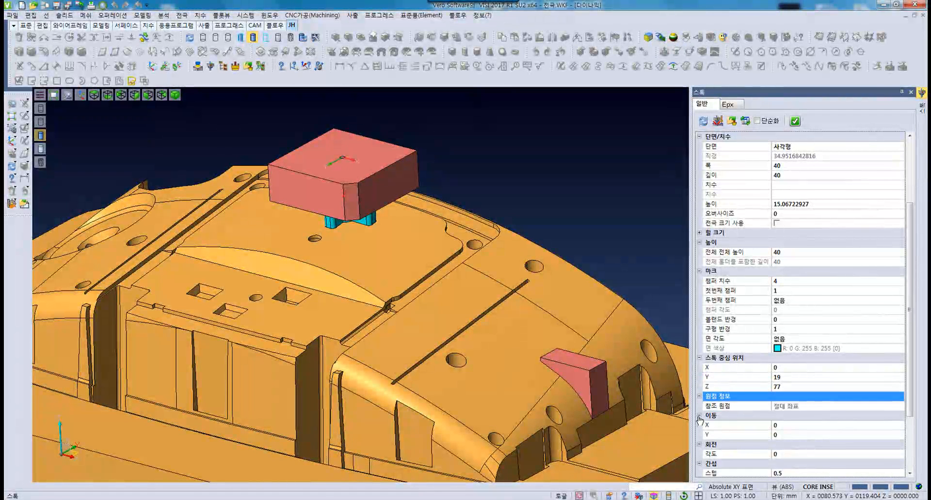
{"action": "scroll", "coordinate": [722, 444], "scroll_direction": "down", "scroll_amount": 2}
{"action": "scroll", "coordinate": [722, 445], "scroll_direction": "down", "scroll_amount": 1}
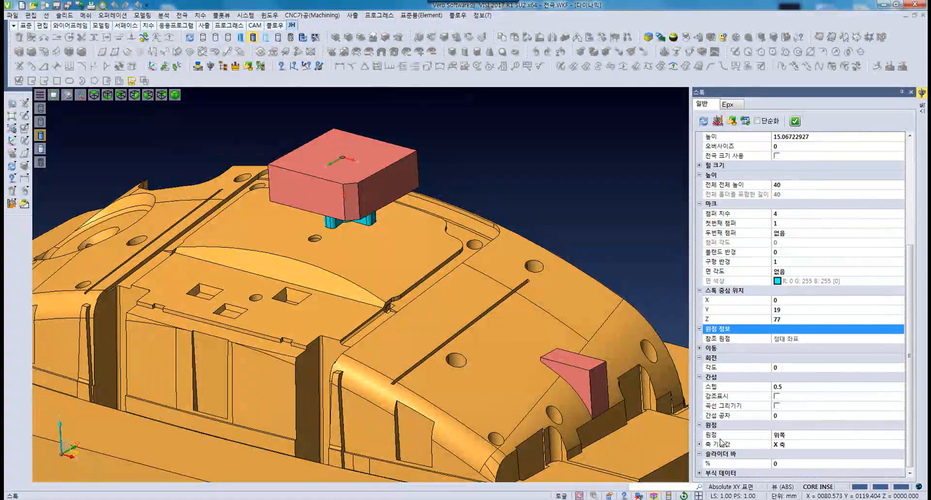
{"action": "scroll", "coordinate": [725, 429], "scroll_direction": "down", "scroll_amount": 1}
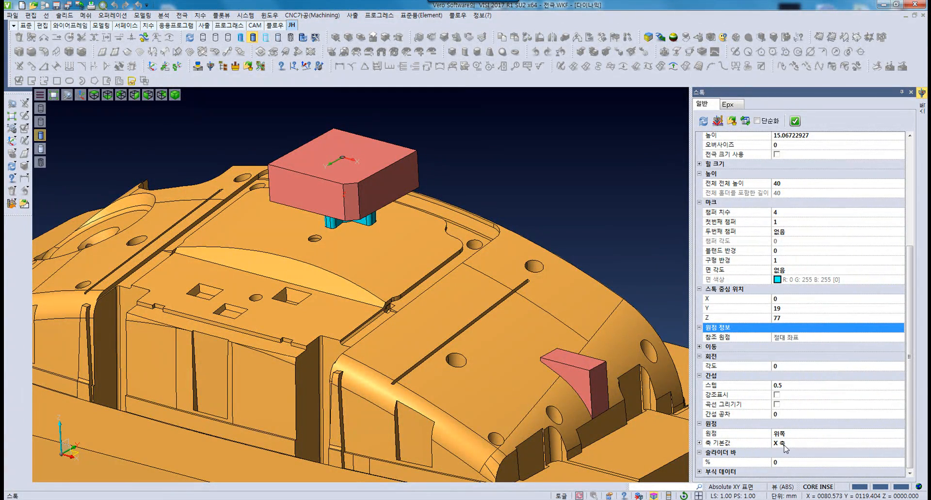
{"action": "left_click", "coordinate": [784, 445]}
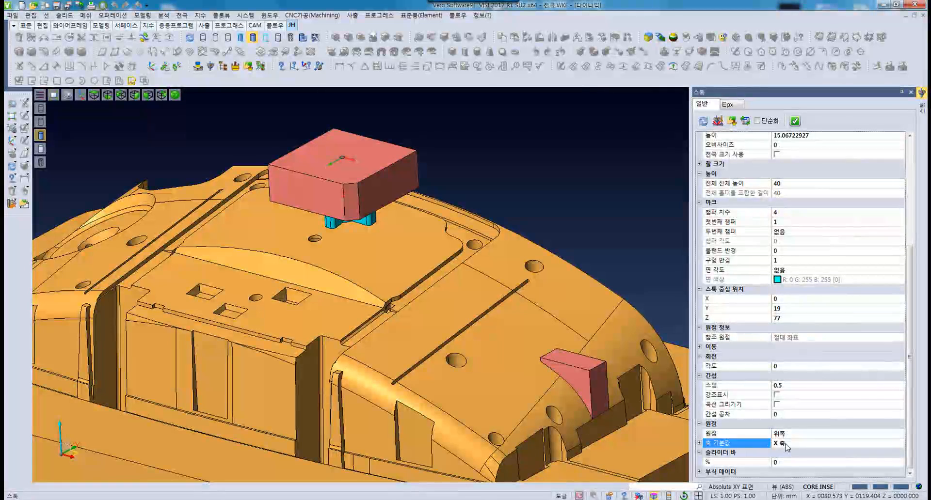
{"action": "left_click", "coordinate": [700, 443]}
{"action": "left_click", "coordinate": [776, 443]}
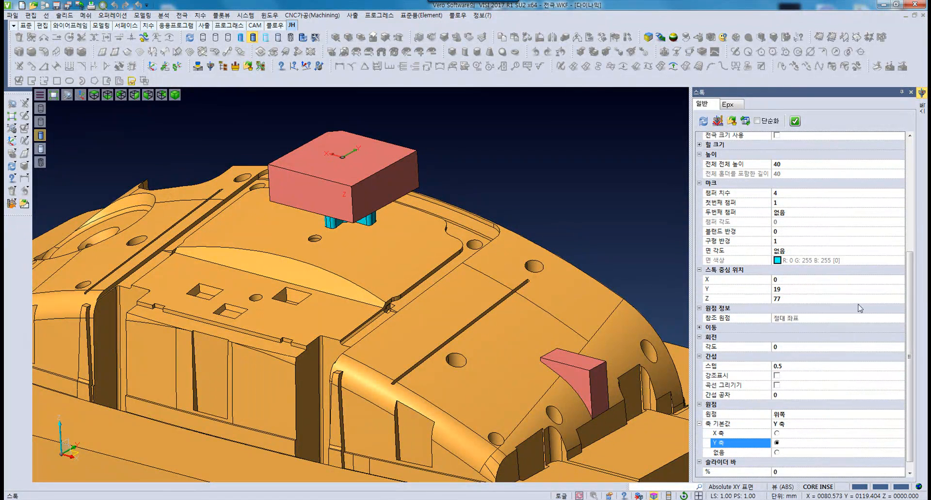
{"action": "scroll", "coordinate": [860, 308], "scroll_direction": "down", "scroll_amount": 1}
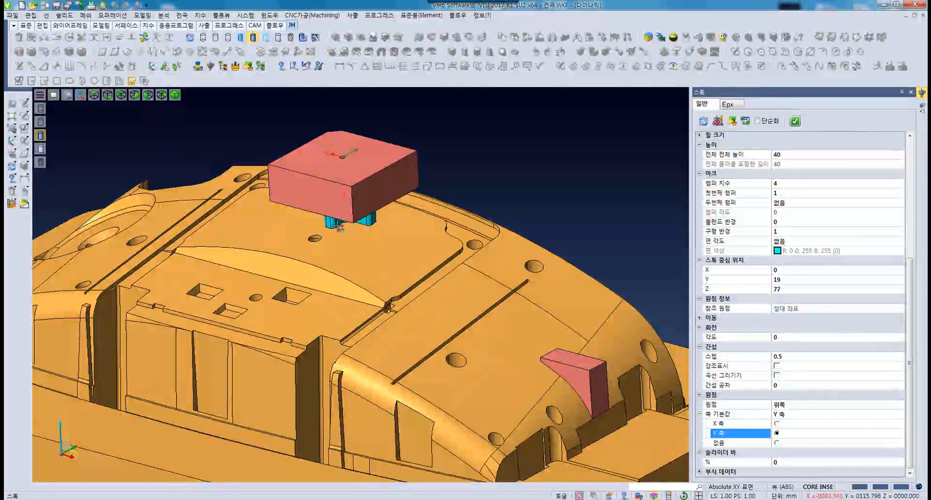
- Generate the stock for the cross electrode and create its workplane named Electrode 1
{"action": "scroll", "coordinate": [353, 225], "scroll_direction": "up", "scroll_amount": 3}
{"action": "middle_click_drag", "start_coordinate": [352, 223], "coordinate": [366, 290]}
{"action": "mouse_move", "coordinate": [362, 225]}
{"action": "middle_mouse_down"}
{"action": "mouse_move", "coordinate": [356, 187]}
{"action": "mouse_move", "coordinate": [357, 210]}
{"action": "middle_mouse_up"}
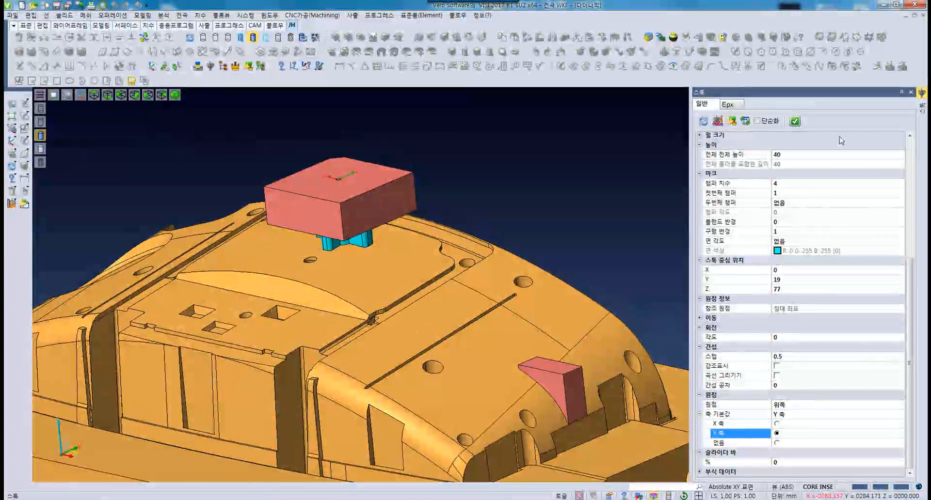
{"action": "left_click", "coordinate": [795, 121]}
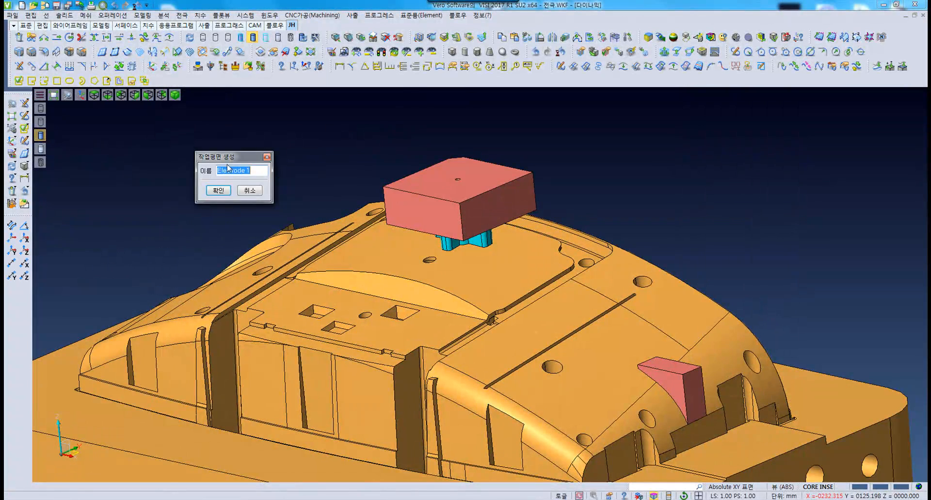
{"action": "left_click_drag", "start_coordinate": [227, 157], "coordinate": [202, 146]}
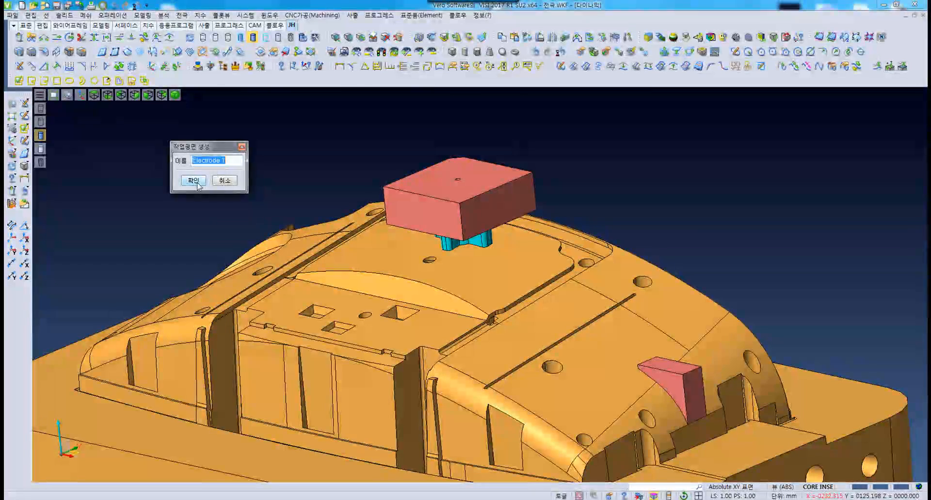
{"action": "left_click", "coordinate": [193, 181]}
{"action": "mouse_move", "coordinate": [365, 282]}
{"action": "middle_mouse_down"}
{"action": "mouse_move", "coordinate": [371, 311]}
{"action": "mouse_move", "coordinate": [406, 318]}
{"action": "middle_mouse_up"}
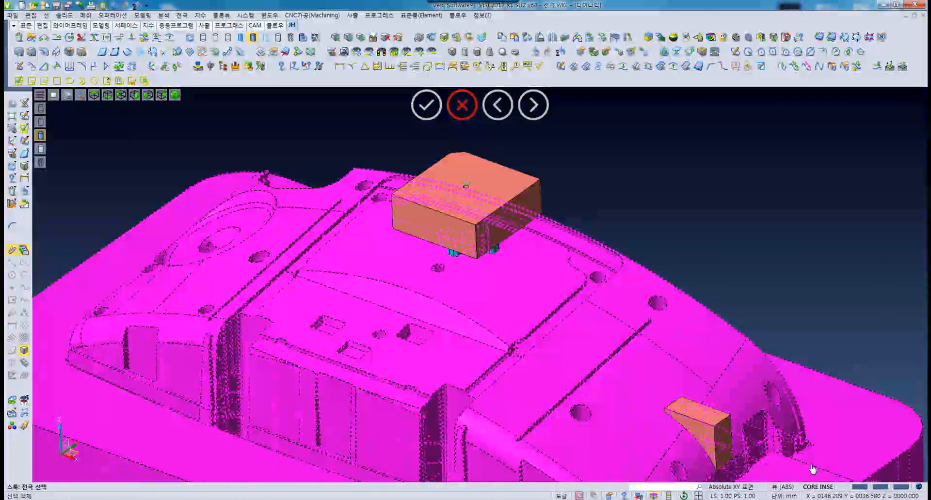
{"action": "left_click", "coordinate": [810, 470]}
- Show only the Electrode 1 layer, inspect the electrode with its stock from several angles, and display all layers again
{"action": "middle_click_drag", "start_coordinate": [647, 241], "coordinate": [604, 233]}
{"action": "left_click", "coordinate": [822, 487]}
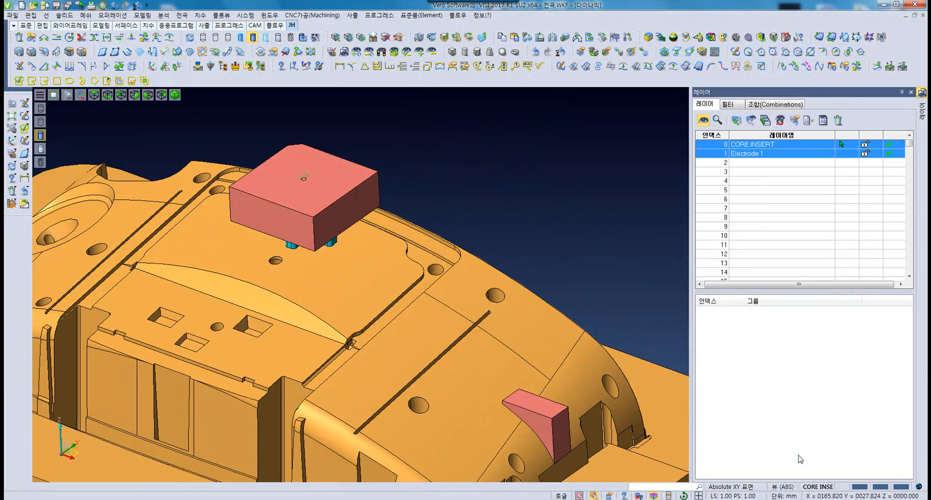
{"action": "middle_click_drag", "start_coordinate": [492, 211], "coordinate": [315, 223]}
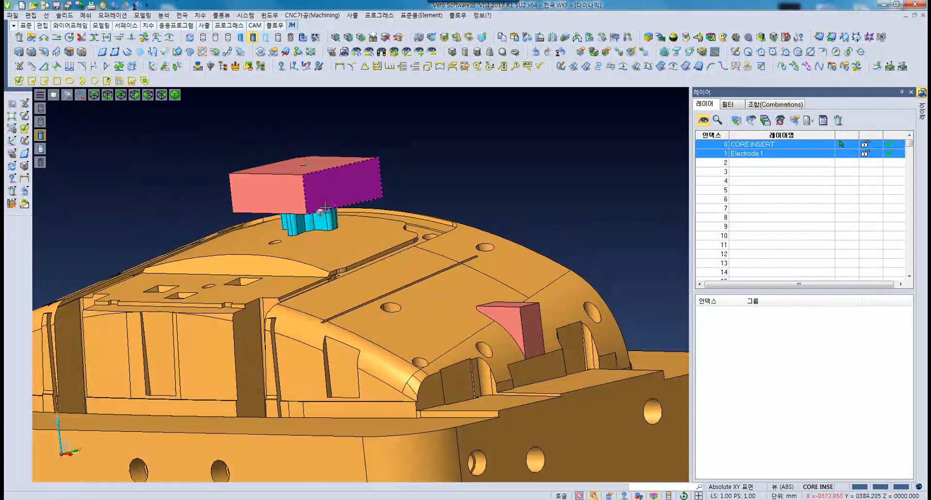
{"action": "left_click", "coordinate": [759, 154]}
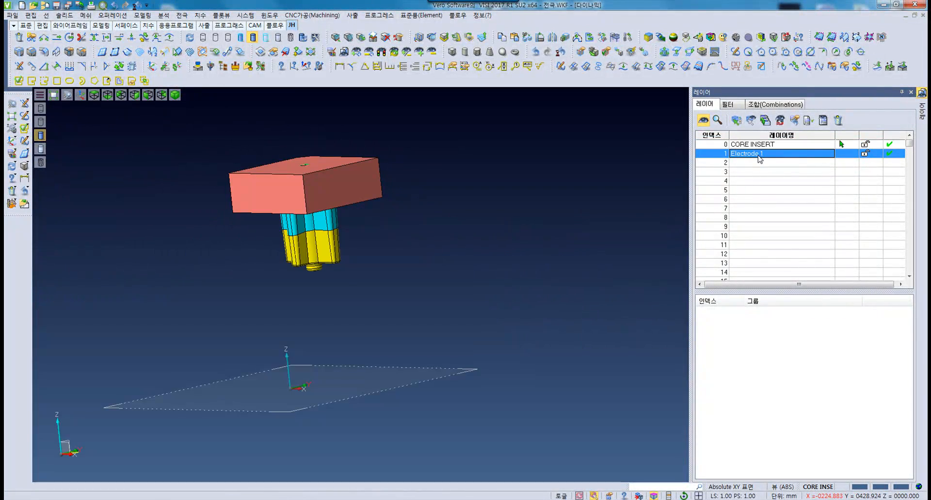
{"action": "scroll", "coordinate": [317, 229], "scroll_direction": "up", "scroll_amount": 4}
{"action": "middle_click_drag", "start_coordinate": [317, 230], "coordinate": [312, 212]}
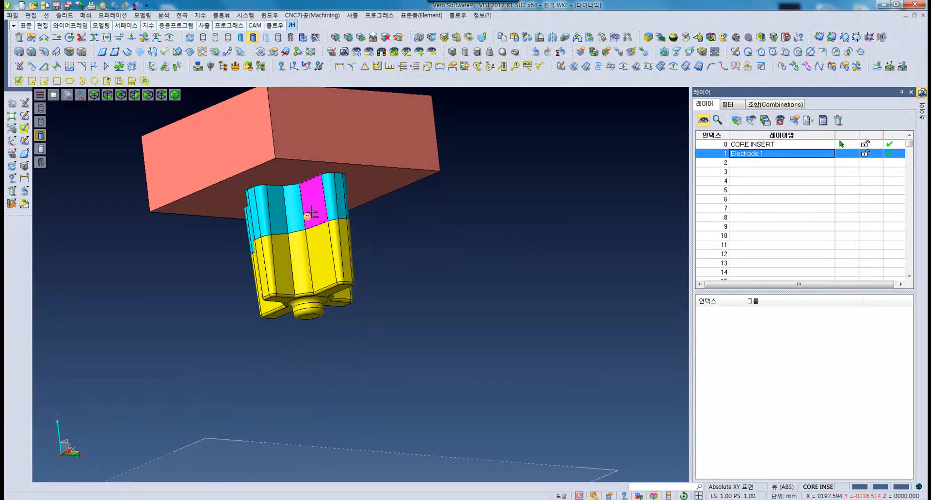
{"action": "middle_click_drag", "start_coordinate": [327, 280], "coordinate": [383, 257]}
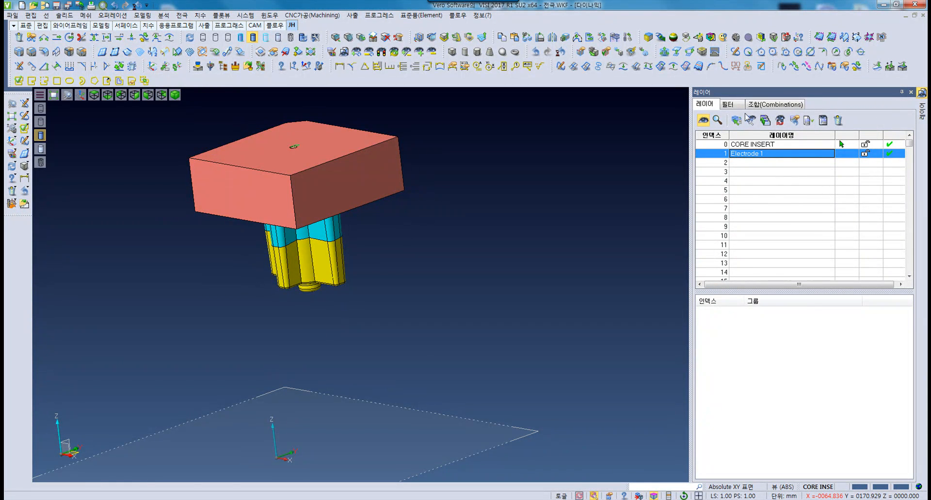
{"action": "left_click", "coordinate": [769, 122]}
{"action": "left_click", "coordinate": [767, 118]}
{"action": "middle_click_drag", "start_coordinate": [480, 182], "coordinate": [440, 187]}
{"action": "scroll", "coordinate": [498, 298], "scroll_direction": "down", "scroll_amount": 2}
{"action": "scroll", "coordinate": [497, 298], "scroll_direction": "down", "scroll_amount": 2}
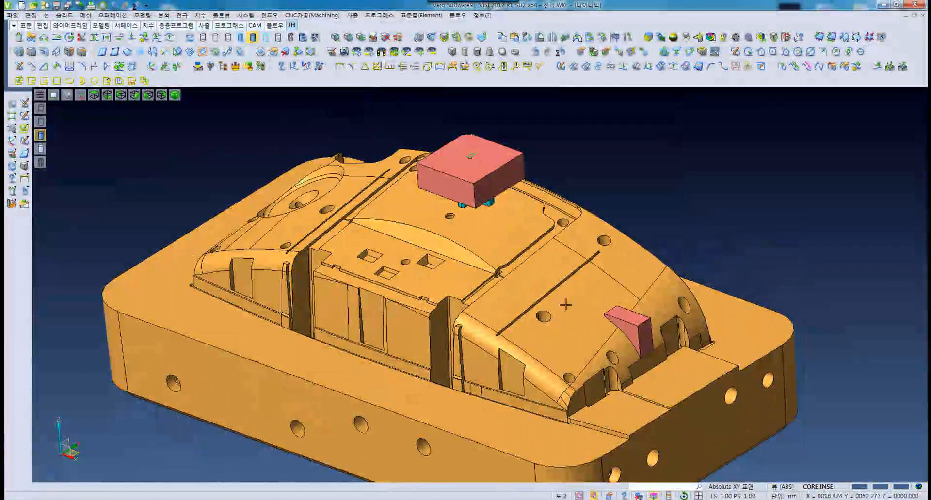
- Start a stock for the side-slot electrode with the core insert as the interference check body
{"action": "middle_click_drag", "start_coordinate": [566, 305], "coordinate": [425, 262]}
{"action": "scroll", "coordinate": [514, 288], "scroll_direction": "up", "scroll_amount": 3}
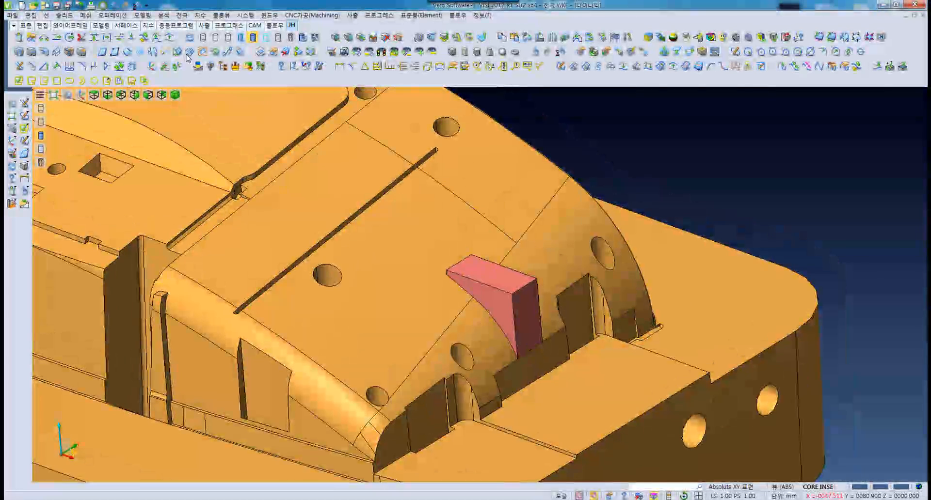
{"action": "left_click", "coordinate": [143, 16]}
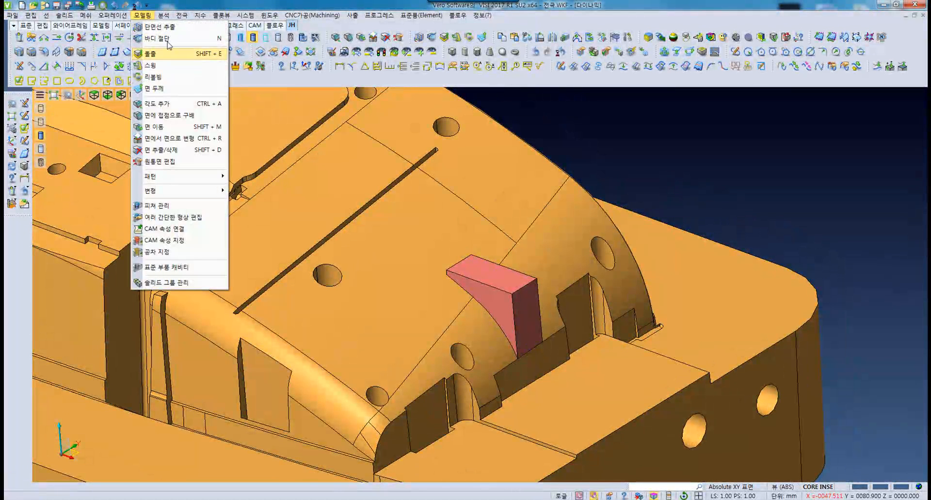
{"action": "left_click", "coordinate": [181, 17]}
{"action": "left_click", "coordinate": [182, 17]}
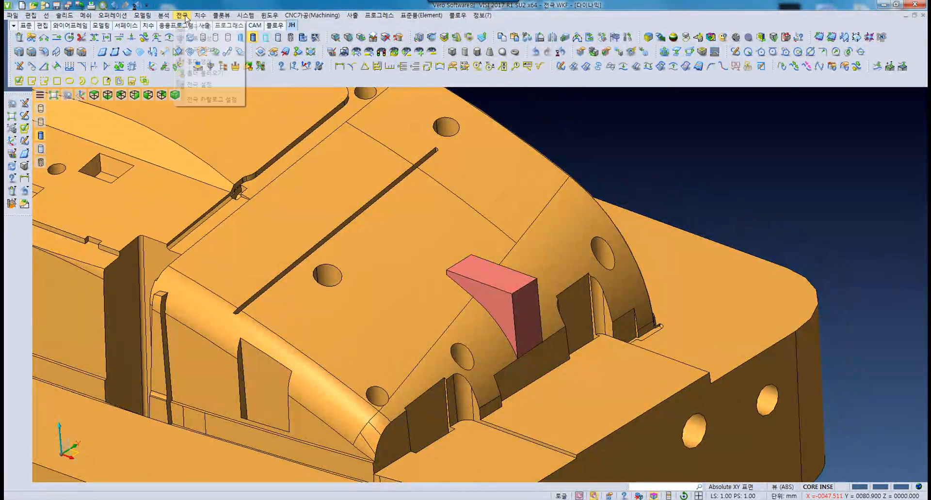
{"action": "left_click", "coordinate": [196, 38]}
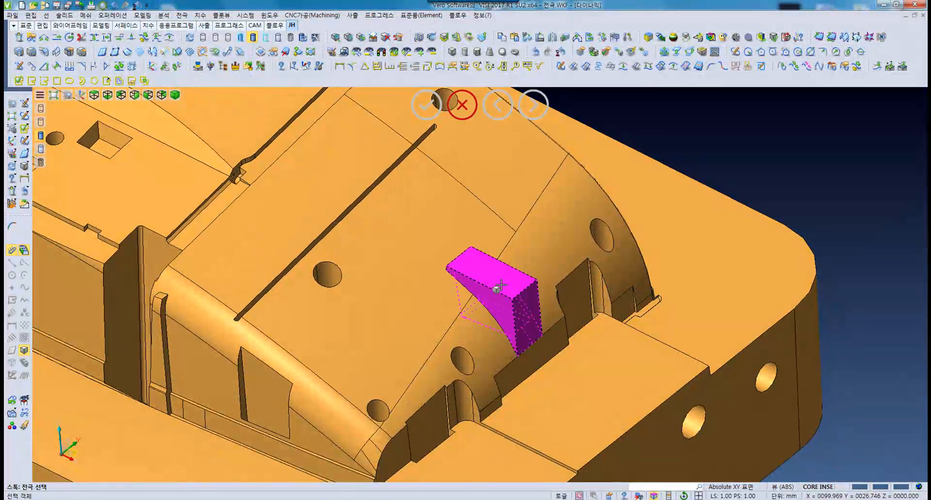
{"action": "left_click", "coordinate": [501, 285]}
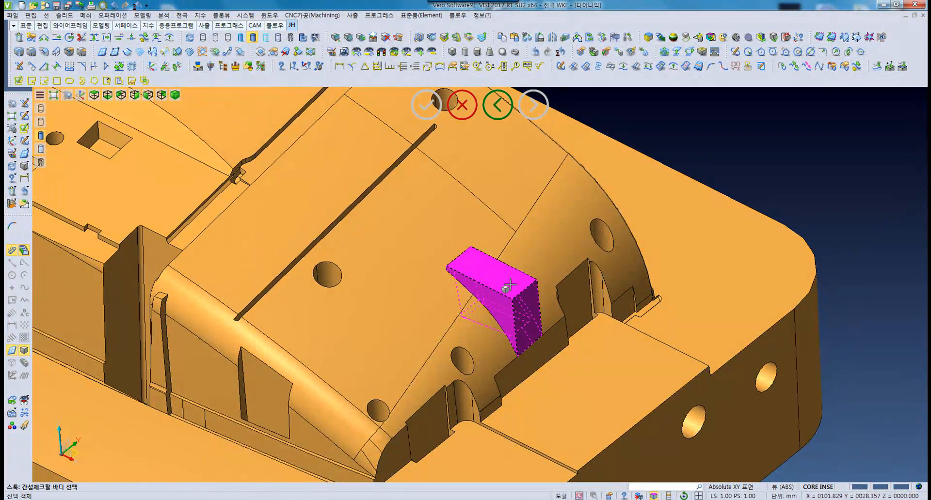
{"action": "left_click", "coordinate": [577, 266]}
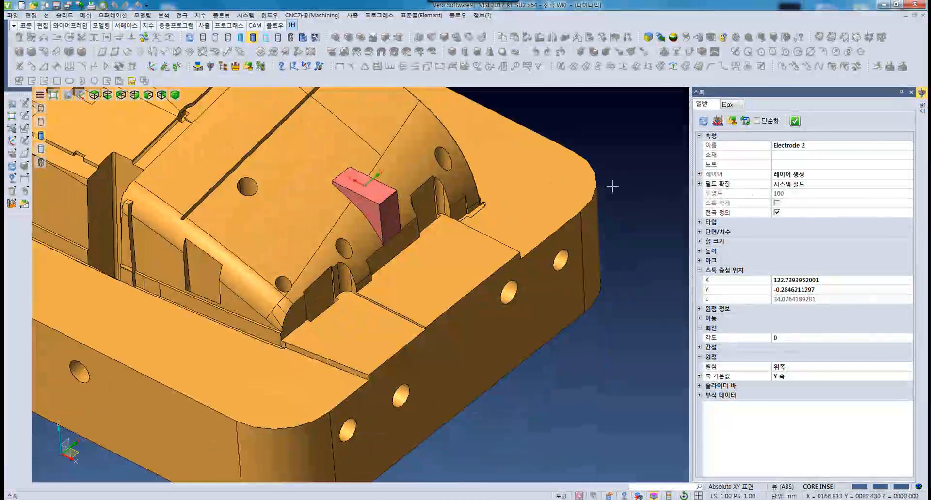
- Turn off the electrode definition option (전극 정의) and enable roughing (황삭) for the side-slot electrode's stock
{"action": "left_click", "coordinate": [776, 213]}
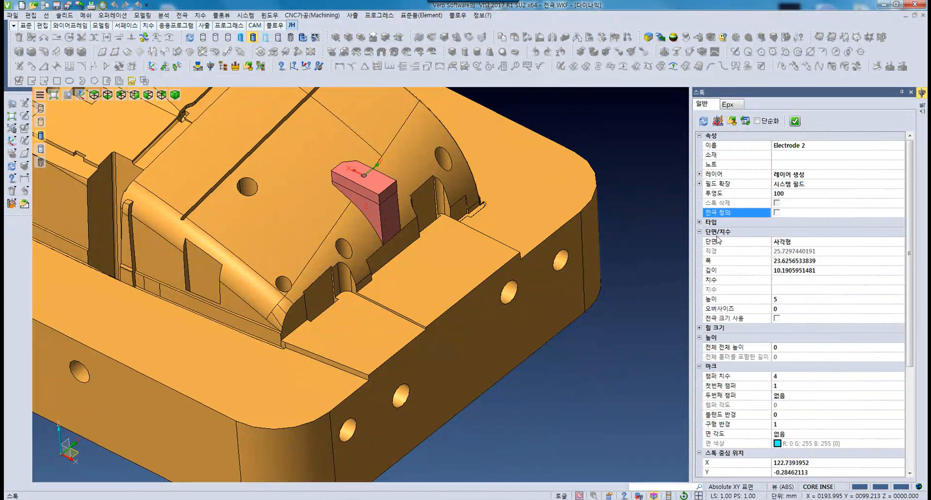
{"action": "left_click", "coordinate": [699, 223]}
{"action": "left_click", "coordinate": [776, 232]}
{"action": "scroll", "coordinate": [844, 274], "scroll_direction": "down", "scroll_amount": 3}
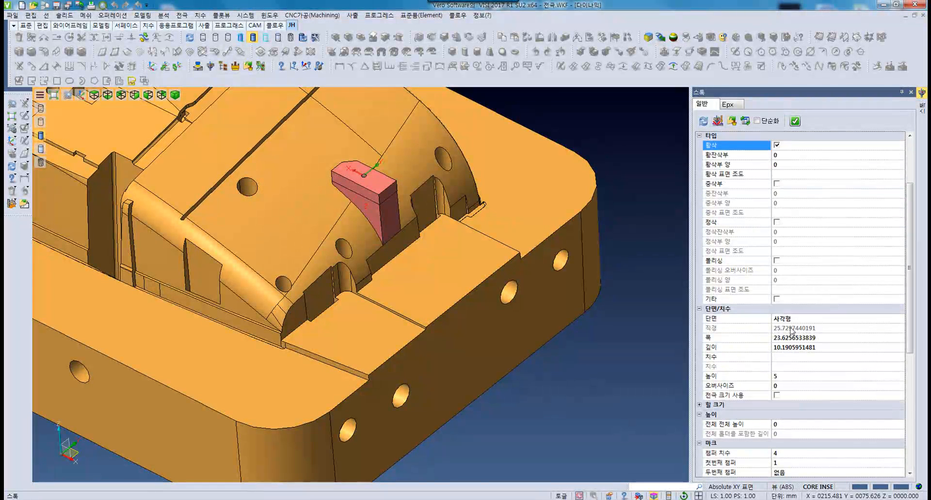
- Try a width (폭) of 41 mm for the side-slot electrode's stock, raising it in increments
{"action": "left_click", "coordinate": [793, 338]}
{"action": "left_click", "coordinate": [901, 338]}
{"action": "left_click", "coordinate": [901, 339]}
{"action": "left_click", "coordinate": [901, 338]}
{"action": "left_click", "coordinate": [901, 338]}
{"action": "left_click", "coordinate": [901, 339]}
{"action": "left_click", "coordinate": [902, 338]}
{"action": "left_click", "coordinate": [902, 339]}
{"action": "left_click", "coordinate": [902, 338]}
{"action": "left_click", "coordinate": [902, 338]}
{"action": "left_click", "coordinate": [902, 338]}
{"action": "left_click", "coordinate": [902, 338]}
- Examine how the widened stock sits over the side-slot electrode and core surface, and abandon the stock without generating it
{"action": "middle_click_drag", "start_coordinate": [247, 215], "coordinate": [258, 210]}
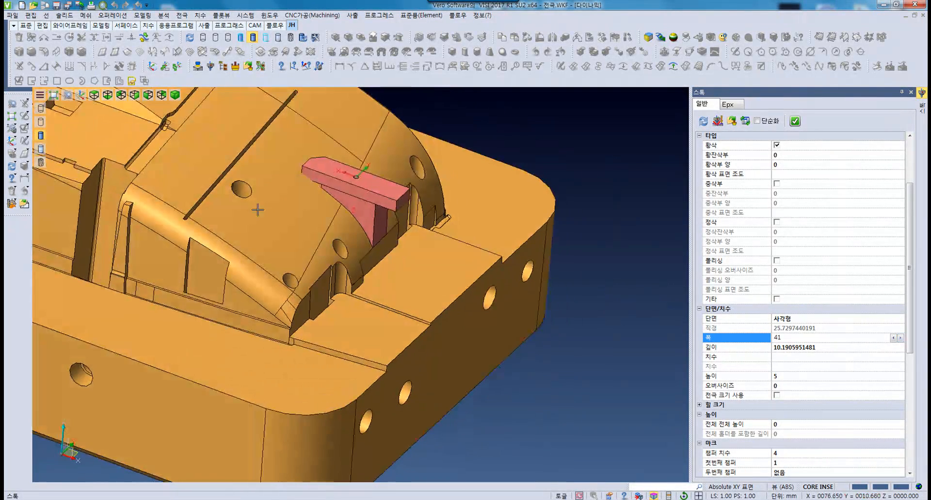
{"action": "middle_click_drag", "start_coordinate": [427, 209], "coordinate": [380, 178]}
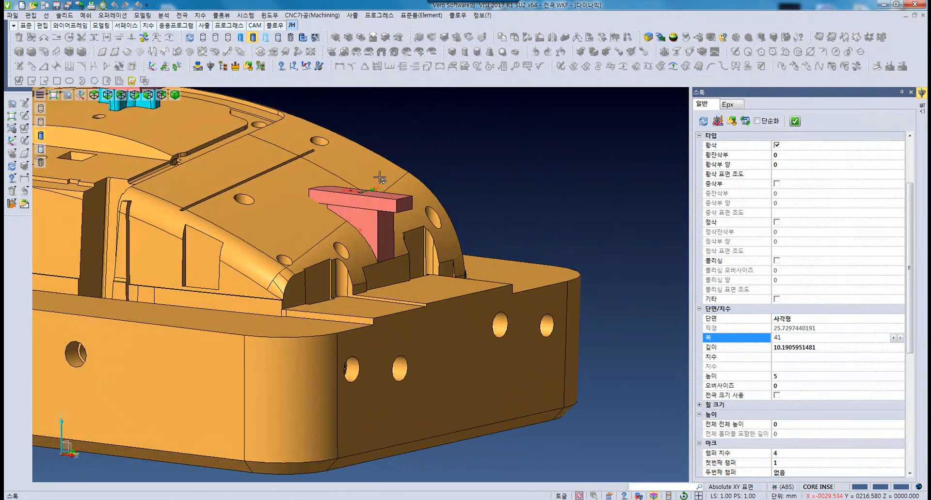
{"action": "scroll", "coordinate": [380, 178], "scroll_direction": "up", "scroll_amount": 3}
{"action": "scroll", "coordinate": [318, 210], "scroll_direction": "up", "scroll_amount": 1}
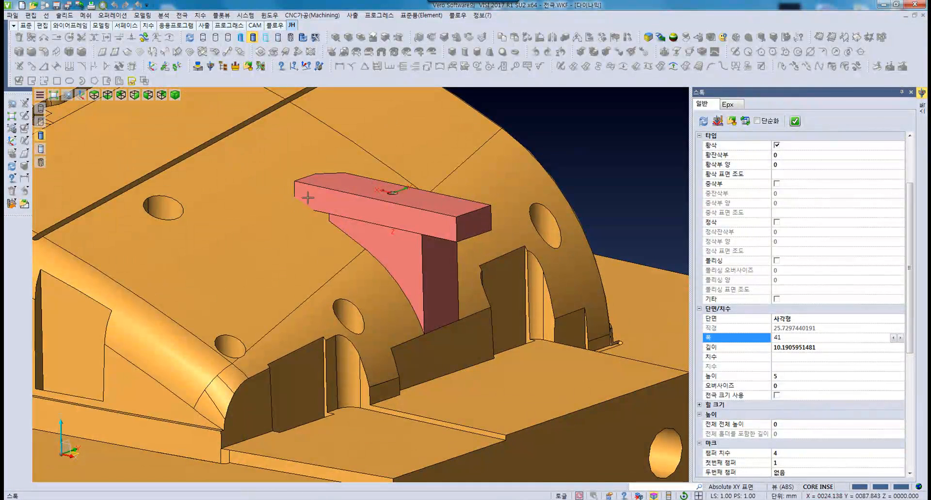
{"action": "middle_click_drag", "start_coordinate": [313, 205], "coordinate": [308, 207]}
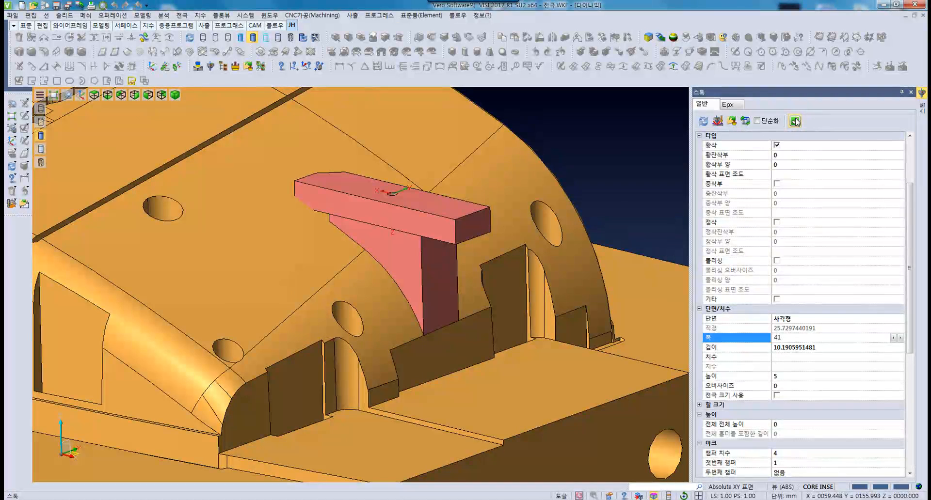
{"action": "middle_click_drag", "start_coordinate": [377, 214], "coordinate": [348, 223]}
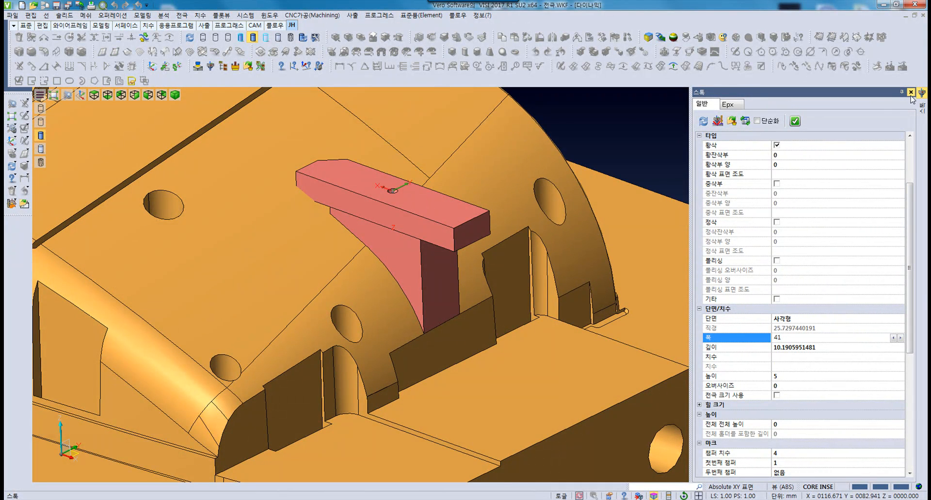
{"action": "left_click", "coordinate": [911, 92]}
{"action": "middle_click_drag", "start_coordinate": [473, 251], "coordinate": [506, 225]}
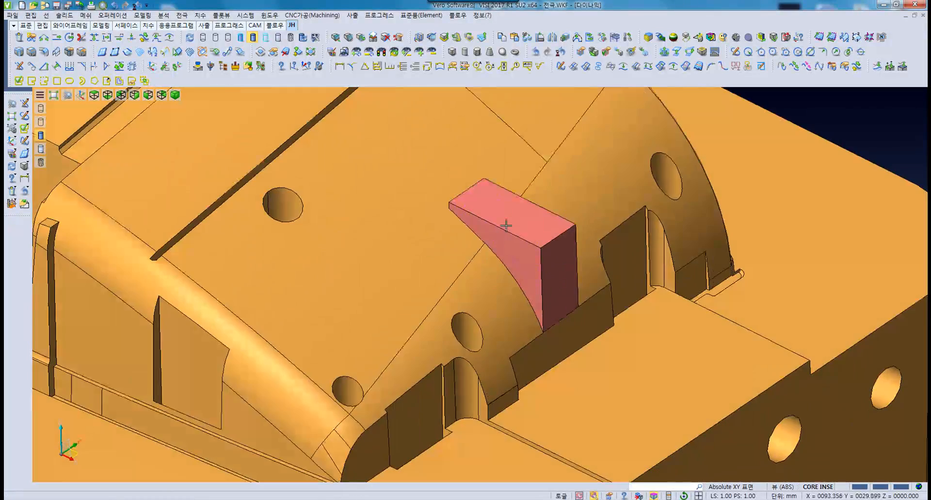
{"action": "middle_click_drag", "start_coordinate": [440, 295], "coordinate": [468, 324]}
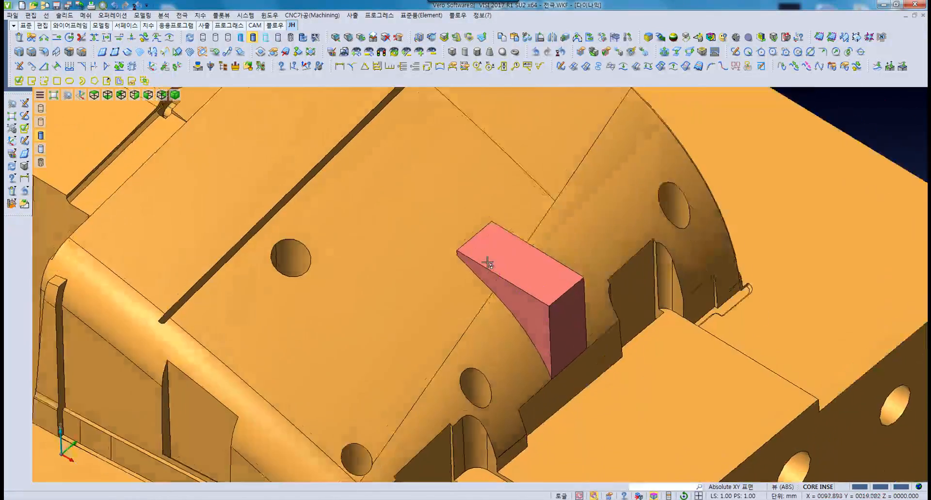
{"action": "middle_click_drag", "start_coordinate": [489, 261], "coordinate": [491, 250]}
{"action": "middle_click_drag", "start_coordinate": [505, 214], "coordinate": [483, 216]}
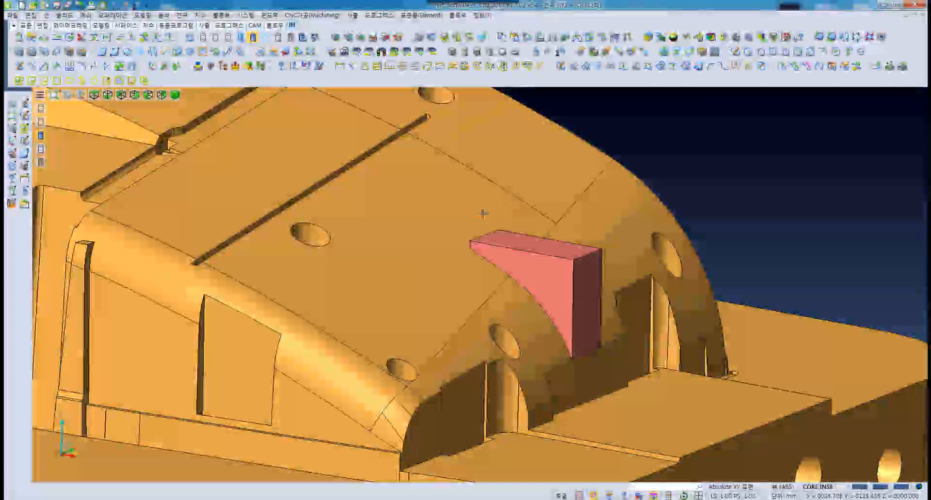
{"action": "middle_click_drag", "start_coordinate": [416, 241], "coordinate": [424, 271]}
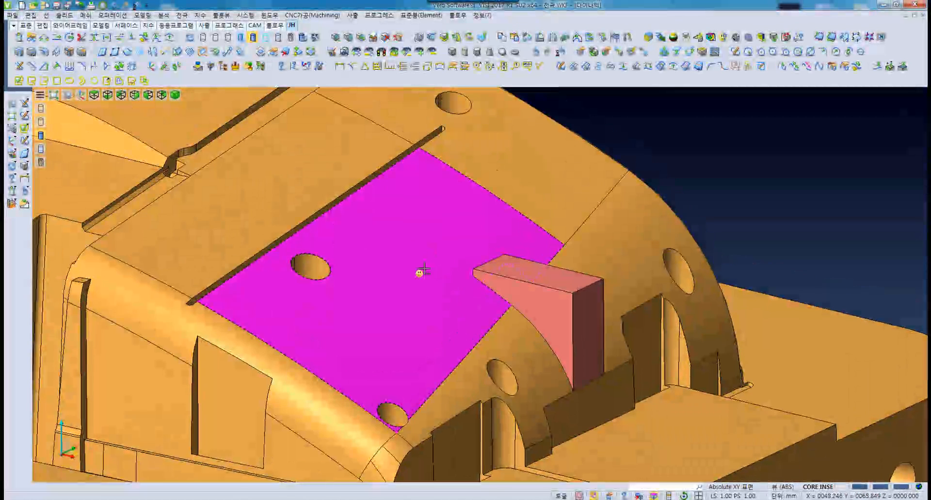
{"action": "middle_click_drag", "start_coordinate": [391, 237], "coordinate": [447, 258]}
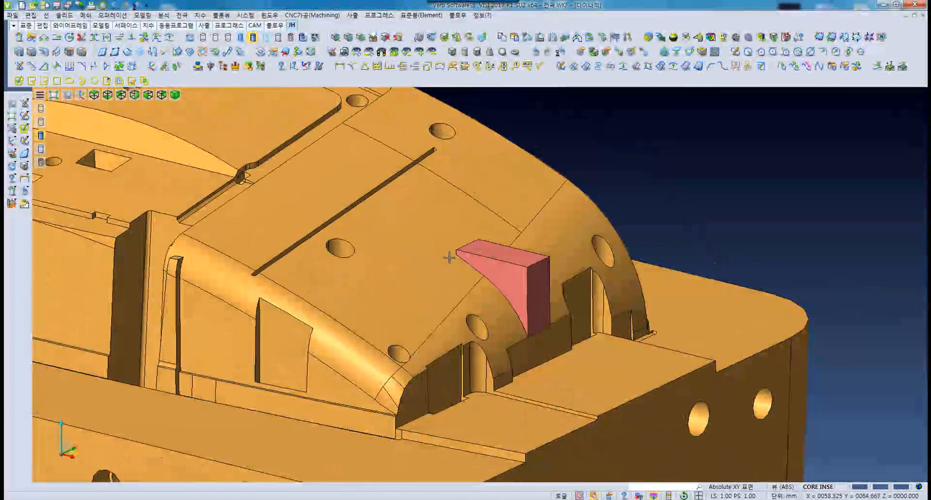
- Move the top face of the side-slot electrode 15 mm upward along its face direction
{"action": "left_click", "coordinate": [142, 15]}
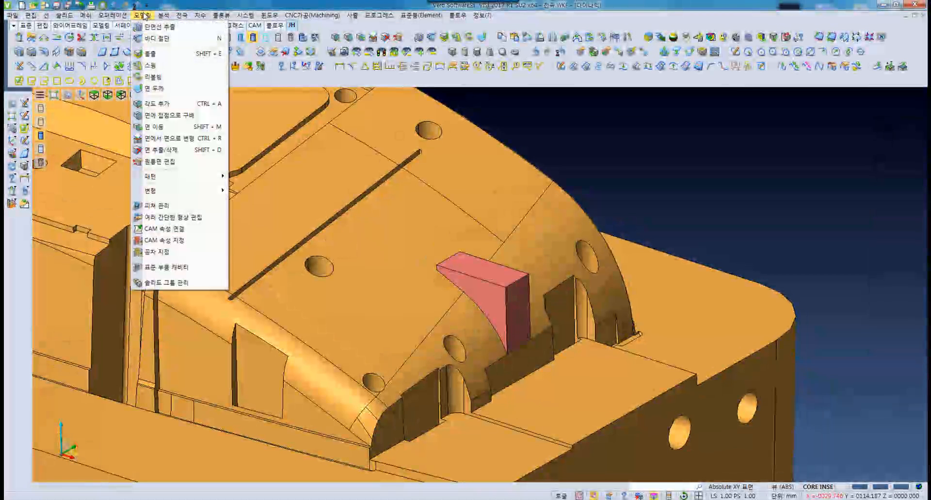
{"action": "left_click", "coordinate": [164, 128]}
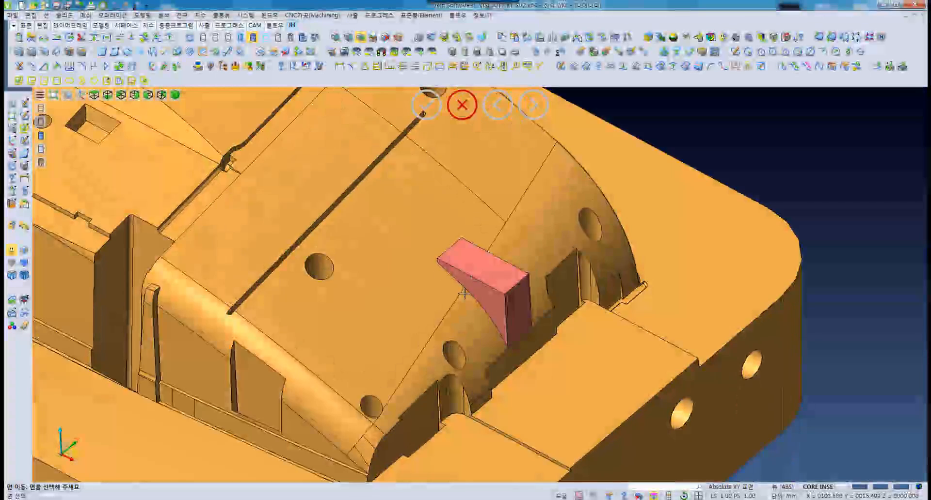
{"action": "left_click", "coordinate": [477, 262]}
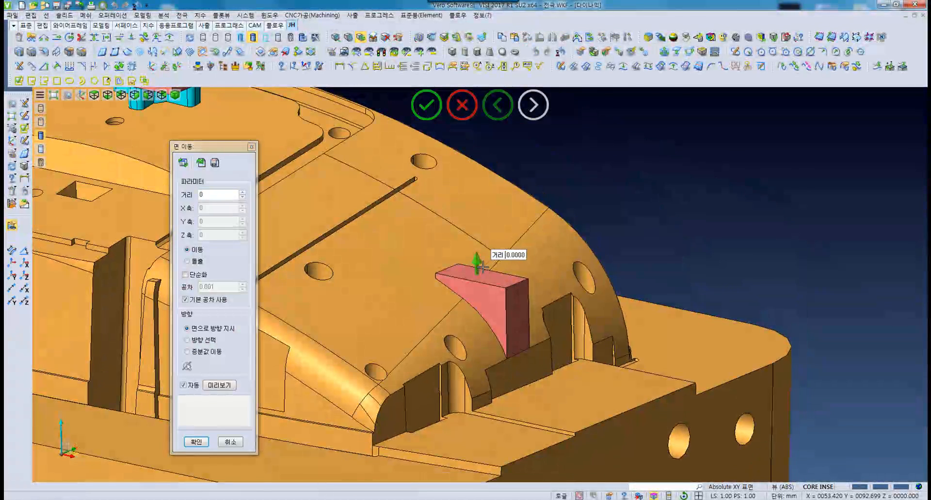
{"action": "left_click", "coordinate": [218, 195]}
{"action": "type", "text": "10"}
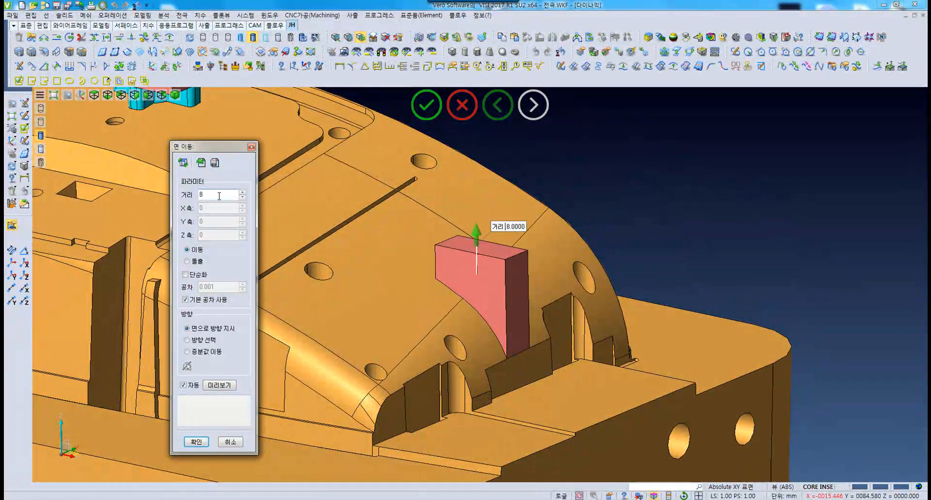
{"action": "key", "text": "BackSpace"}
{"action": "type", "text": "5"}
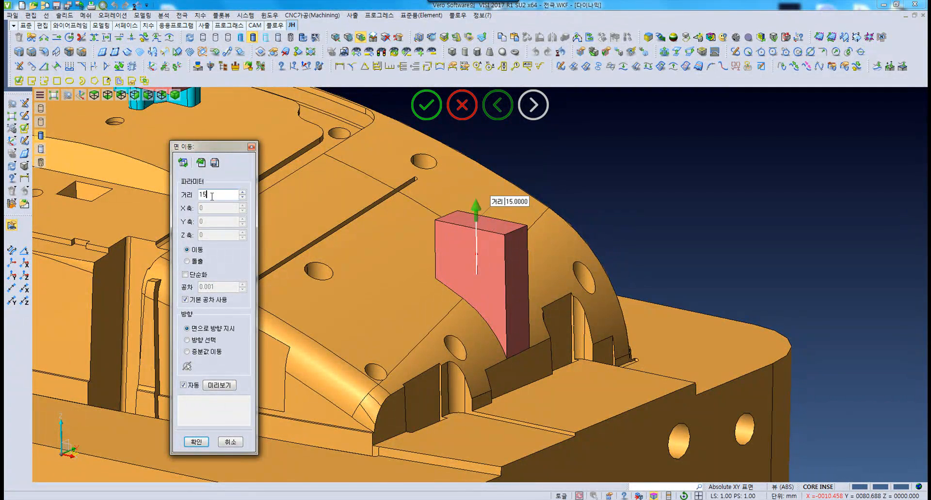
{"action": "middle_click_drag", "start_coordinate": [421, 277], "coordinate": [448, 294]}
{"action": "scroll", "coordinate": [461, 306], "scroll_direction": "up", "scroll_amount": 3}
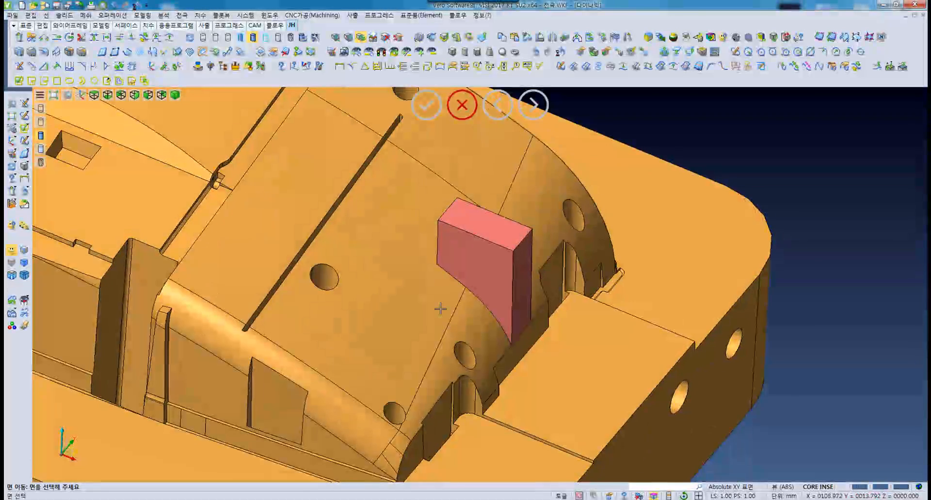
- Start a stock for the extended side-slot electrode without picking an interference check body
{"action": "left_click", "coordinate": [142, 15]}
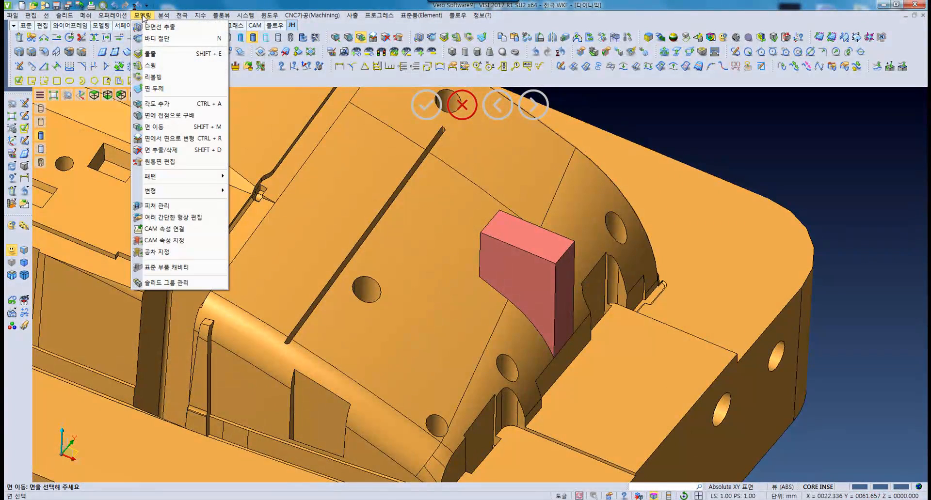
{"action": "mouse_move", "coordinate": [182, 15]}
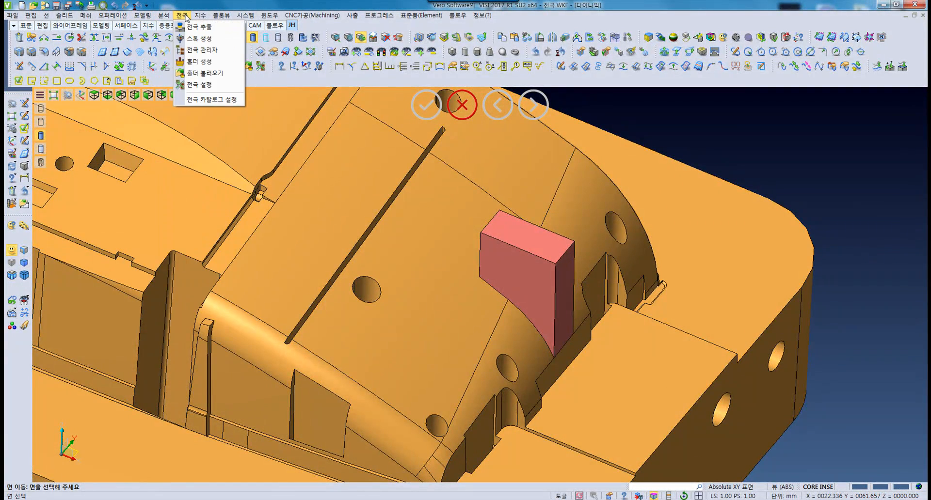
{"action": "left_click", "coordinate": [209, 39]}
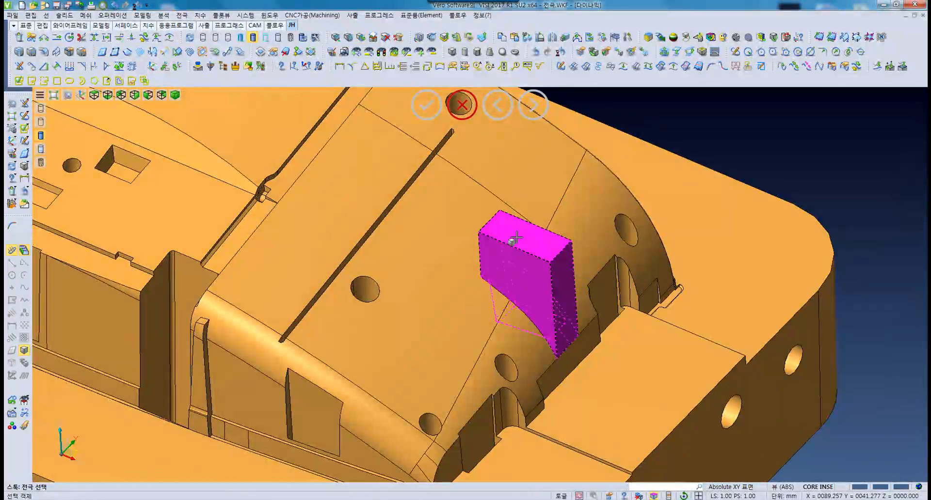
{"action": "left_click", "coordinate": [509, 244]}
{"action": "middle_click_drag", "start_coordinate": [385, 287], "coordinate": [385, 284]}
{"action": "left_click", "coordinate": [386, 284]}
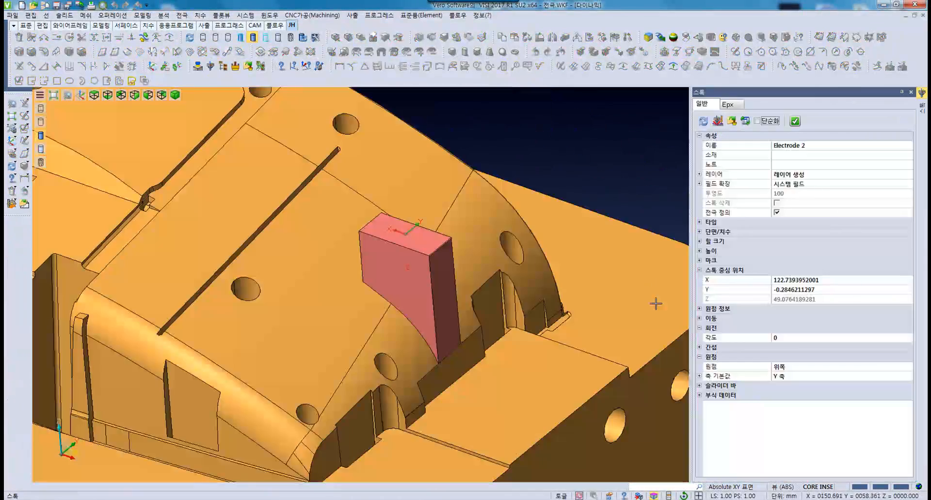
{"action": "middle_click_drag", "start_coordinate": [592, 292], "coordinate": [539, 248]}
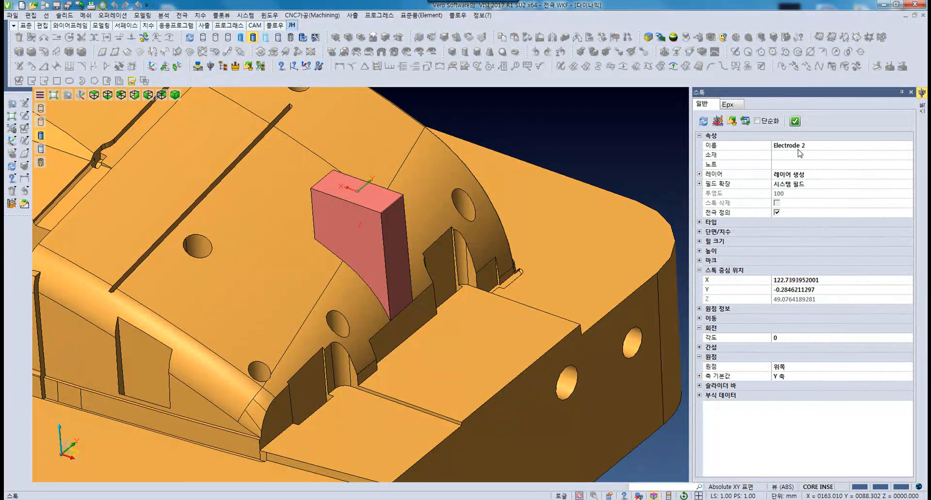
- Turn off the electrode definition option (전극 정의) and set the stock's width (폭) to 40 mm
{"action": "left_click", "coordinate": [776, 212]}
{"action": "left_click", "coordinate": [834, 261]}
{"action": "type", "text": "33"}
{"action": "left_click", "coordinate": [901, 263]}
{"action": "left_click", "coordinate": [901, 262]}
{"action": "left_click", "coordinate": [901, 263]}
{"action": "left_click", "coordinate": [901, 262]}
{"action": "left_click", "coordinate": [901, 262]}
{"action": "left_click", "coordinate": [901, 262]}
{"action": "left_click", "coordinate": [901, 262]}
- Set the length (길이) of the side-slot electrode's stock to 30 mm
{"action": "left_click", "coordinate": [875, 271]}
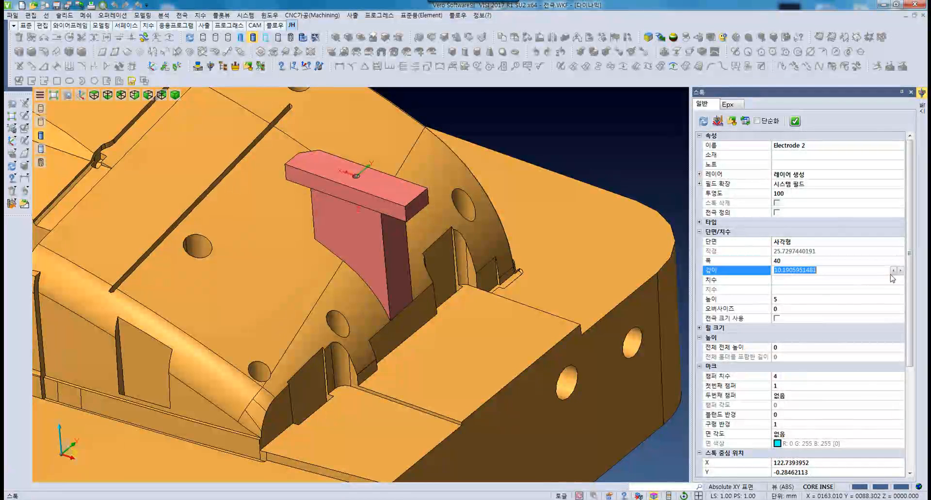
{"action": "type", "text": "19"}
{"action": "left_click", "coordinate": [901, 271]}
{"action": "left_click", "coordinate": [901, 270]}
{"action": "left_click", "coordinate": [901, 270]}
{"action": "left_click", "coordinate": [901, 271]}
{"action": "left_click", "coordinate": [901, 271]}
{"action": "left_click", "coordinate": [901, 271]}
{"action": "left_click", "coordinate": [901, 271]}
{"action": "left_click", "coordinate": [900, 270]}
{"action": "left_click", "coordinate": [901, 271]}
{"action": "left_click", "coordinate": [901, 271]}
{"action": "left_click", "coordinate": [901, 271]}
{"action": "middle_click_drag", "start_coordinate": [467, 252], "coordinate": [416, 205]}
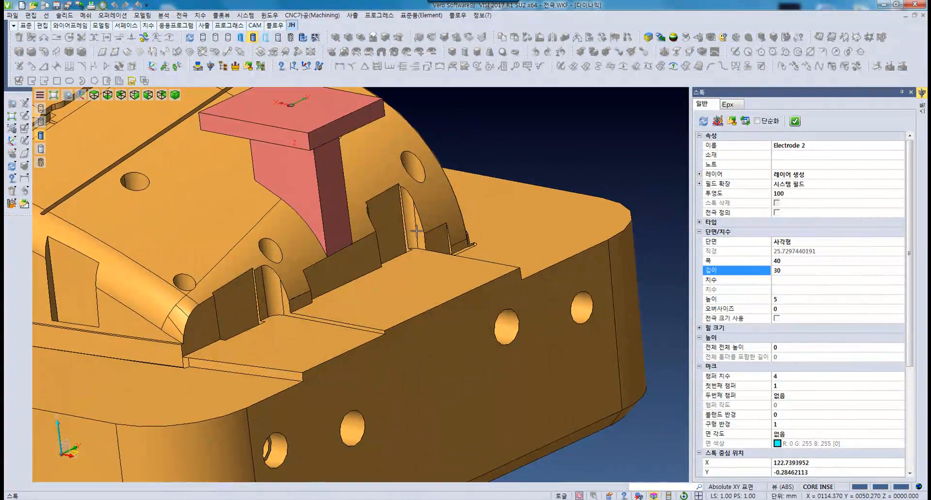
- Set the height (높이) of the side-slot electrode's stock to 10 mm
{"action": "left_click", "coordinate": [820, 300]}
{"action": "left_click", "coordinate": [900, 299]}
{"action": "left_click", "coordinate": [900, 299]}
{"action": "left_click", "coordinate": [900, 299]}
{"action": "left_click", "coordinate": [901, 299]}
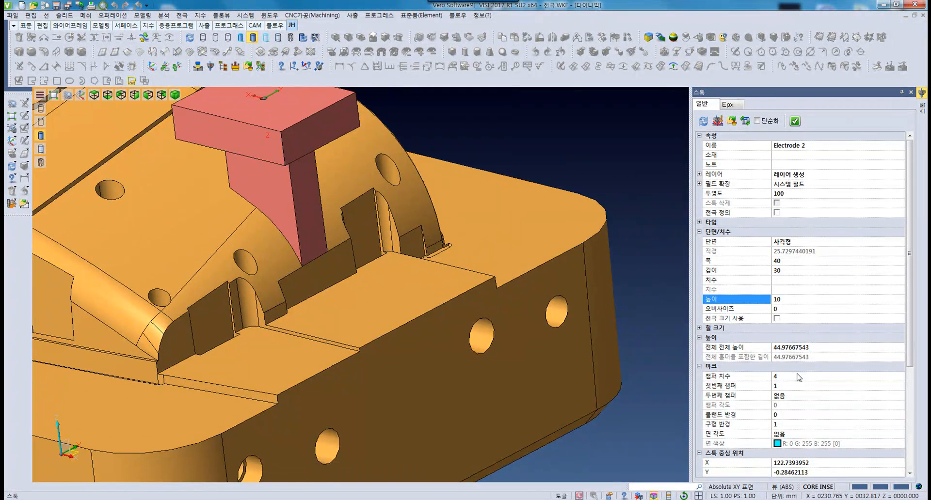
- Set the stock centre position (스톡 중심 위치) to X 123, Y 0 and Z 55
{"action": "scroll", "coordinate": [908, 340], "scroll_direction": "down", "scroll_amount": 3}
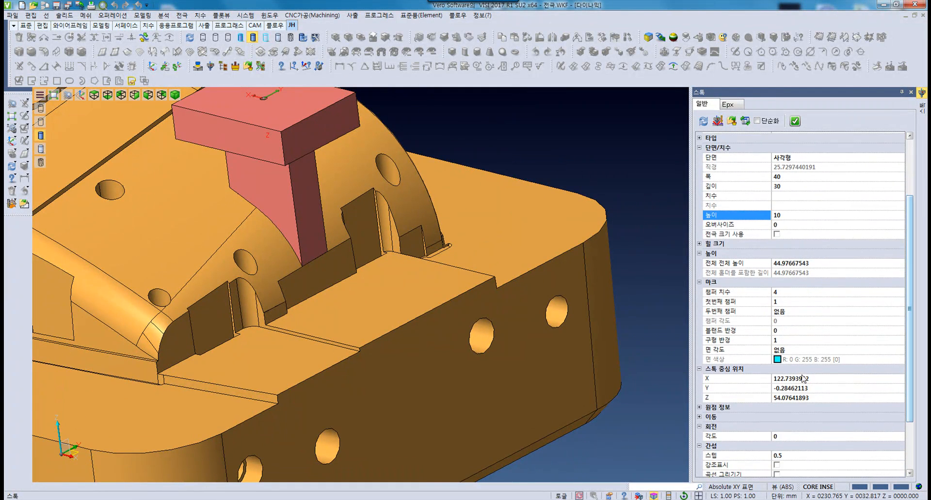
{"action": "scroll", "coordinate": [245, 183], "scroll_direction": "up", "scroll_amount": 1}
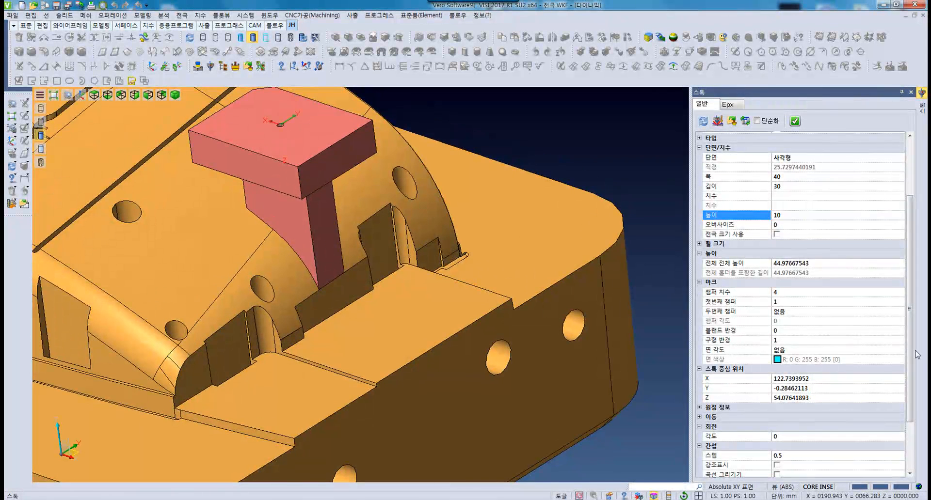
{"action": "scroll", "coordinate": [909, 372], "scroll_direction": "down", "scroll_amount": 1}
{"action": "left_click", "coordinate": [795, 351]}
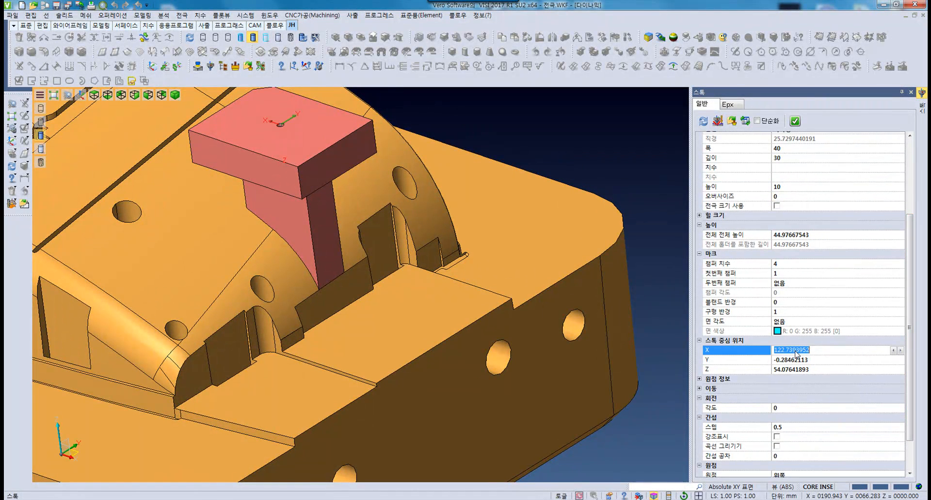
{"action": "type", "text": "123"}
{"action": "key", "text": "Return"}
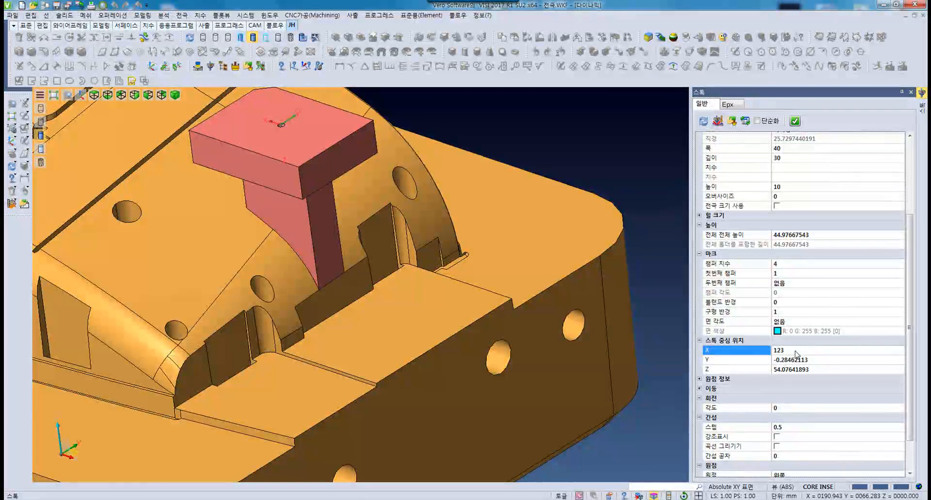
{"action": "left_click", "coordinate": [812, 361]}
{"action": "type", "text": "0"}
{"action": "key", "text": "Return"}
{"action": "left_click", "coordinate": [818, 370]}
{"action": "type", "text": "55"}
{"action": "key", "text": "Return"}
- Generate the side-slot electrode's stock and create its workplane under the name Electrode 2
{"action": "scroll", "coordinate": [867, 365], "scroll_direction": "down", "scroll_amount": 2}
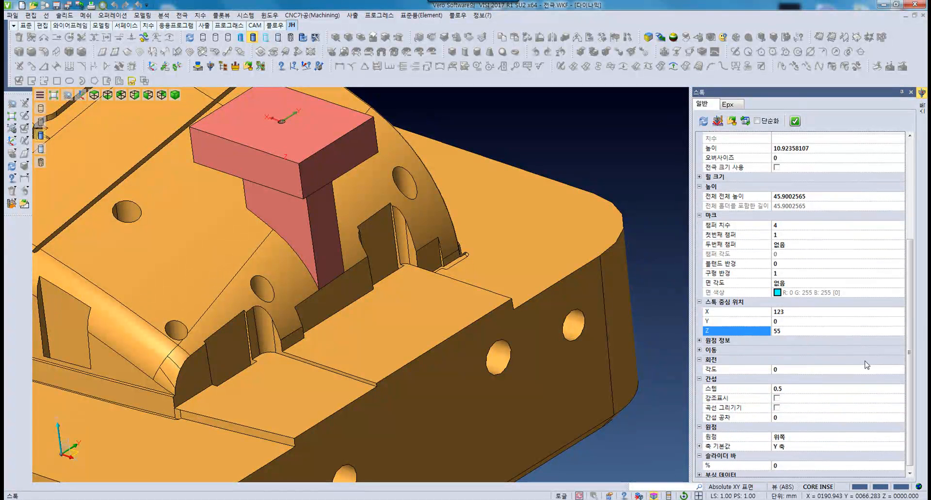
{"action": "scroll", "coordinate": [834, 381], "scroll_direction": "down", "scroll_amount": 1}
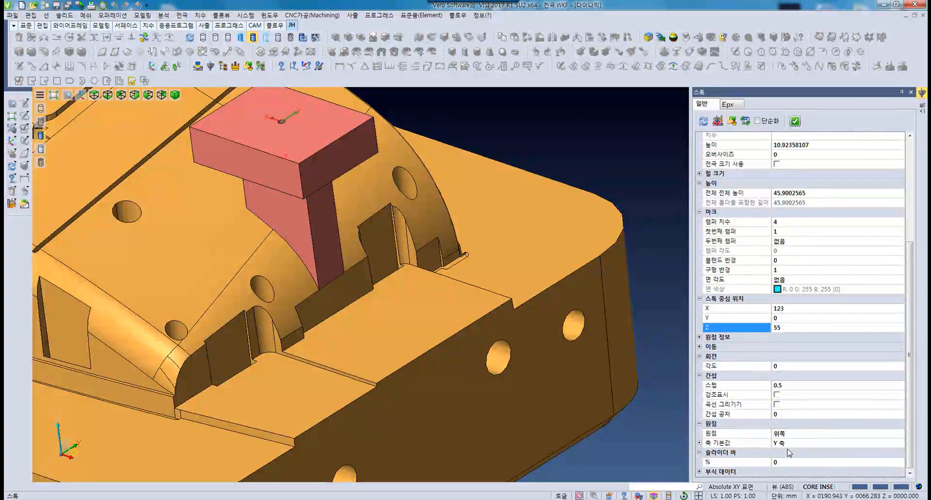
{"action": "left_click", "coordinate": [795, 121]}
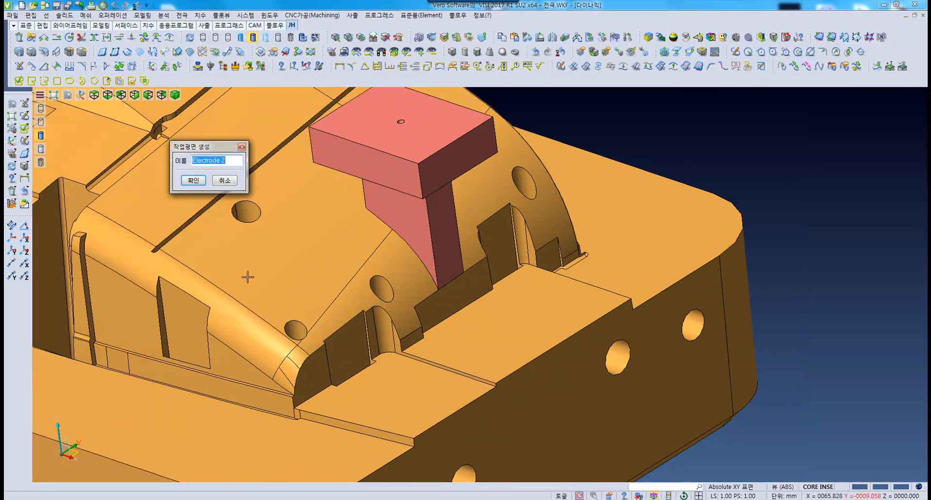
{"action": "left_click", "coordinate": [194, 180]}
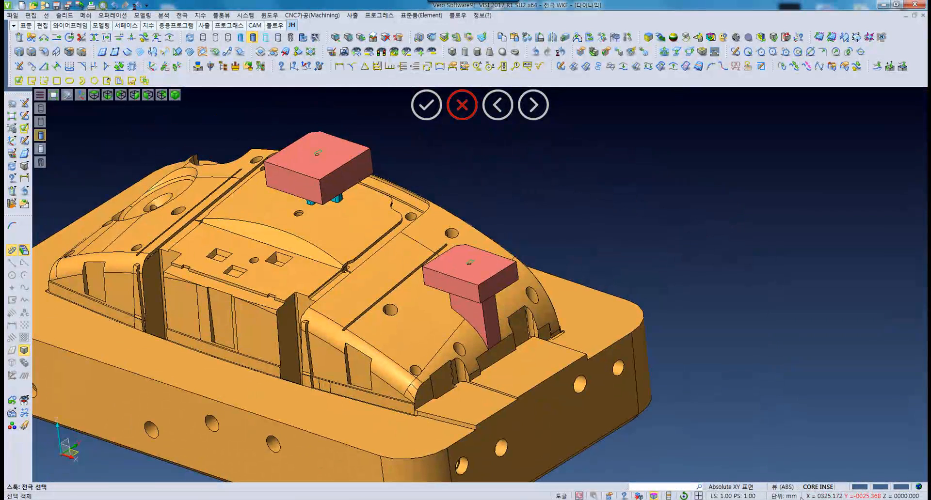
- View the Electrode 2 layer on its own, and show all layers again
{"action": "left_click", "coordinate": [828, 487]}
{"action": "left_click", "coordinate": [761, 164]}
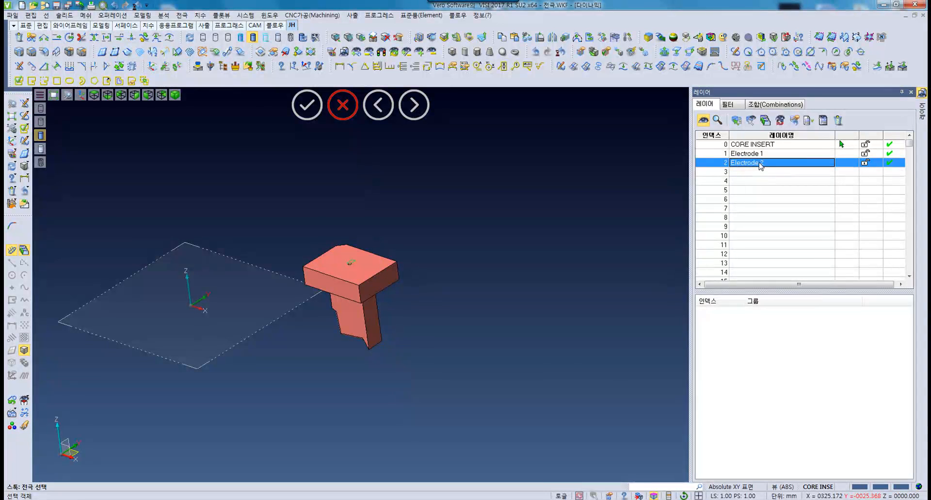
{"action": "left_click", "coordinate": [766, 121]}
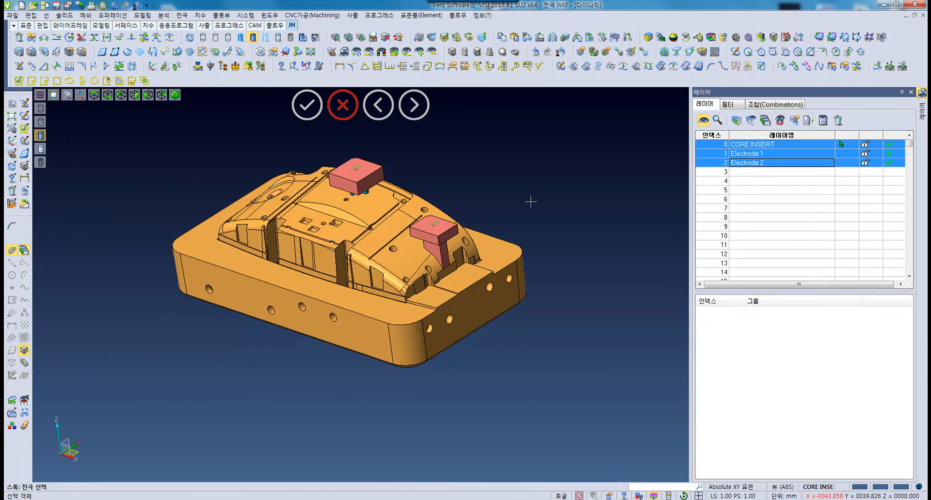
{"action": "left_click", "coordinate": [911, 91]}
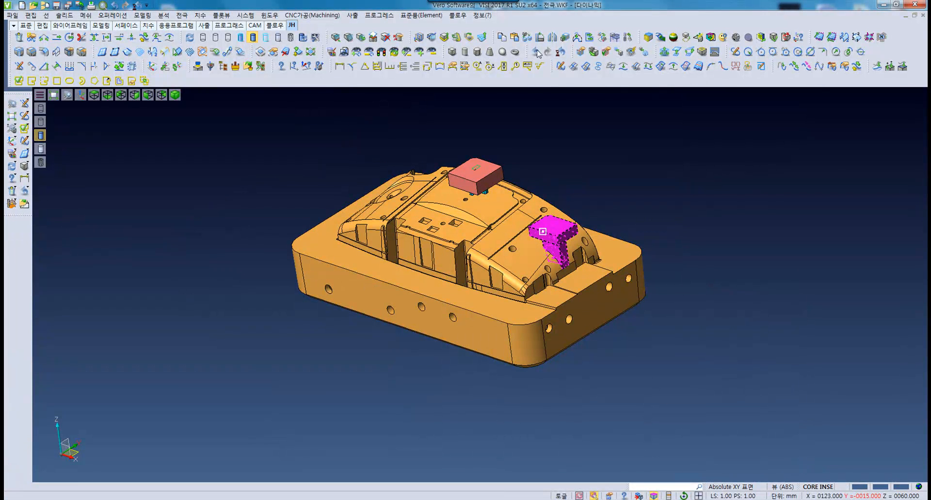
- Open the electrode manager (전극 관리자) and view the two stocked electrodes on the core insert
{"action": "middle_click_drag", "start_coordinate": [542, 231], "coordinate": [503, 280]}
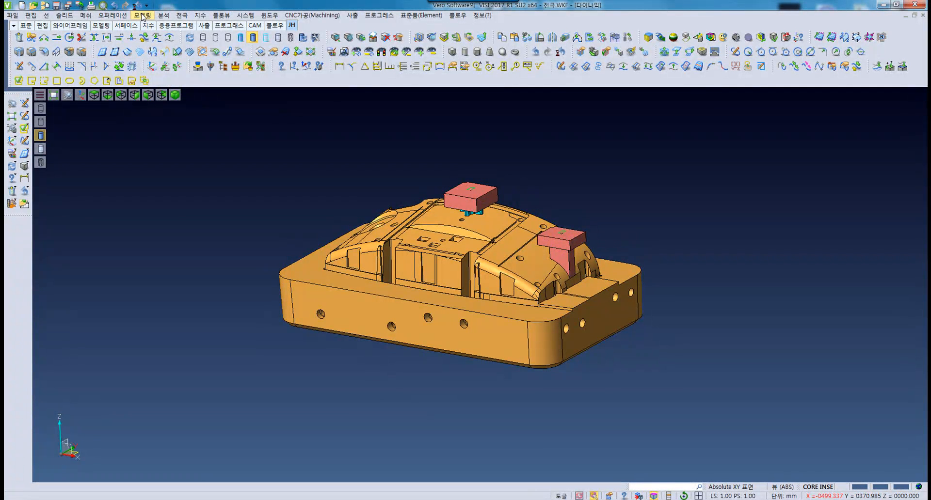
{"action": "left_click", "coordinate": [182, 15]}
{"action": "left_click", "coordinate": [202, 51]}
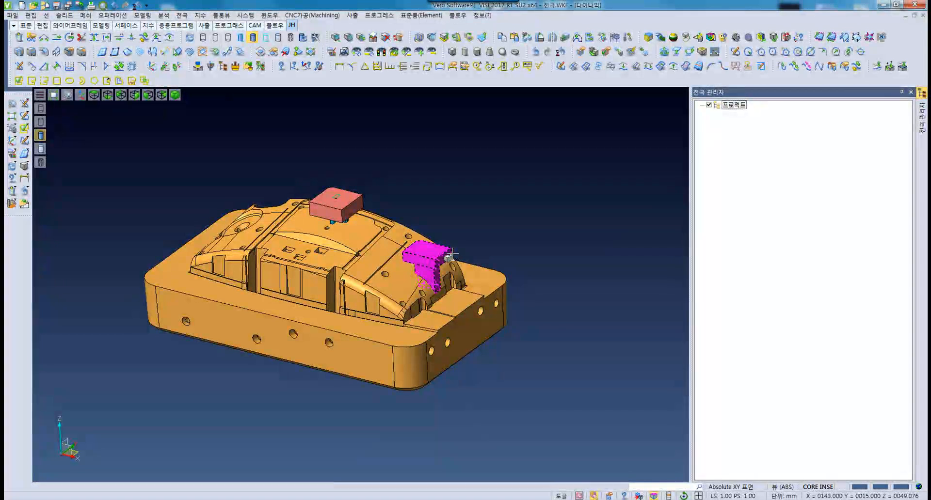
{"action": "middle_click_drag", "start_coordinate": [451, 256], "coordinate": [398, 263]}
{"action": "middle_click_drag", "start_coordinate": [433, 298], "coordinate": [444, 286]}
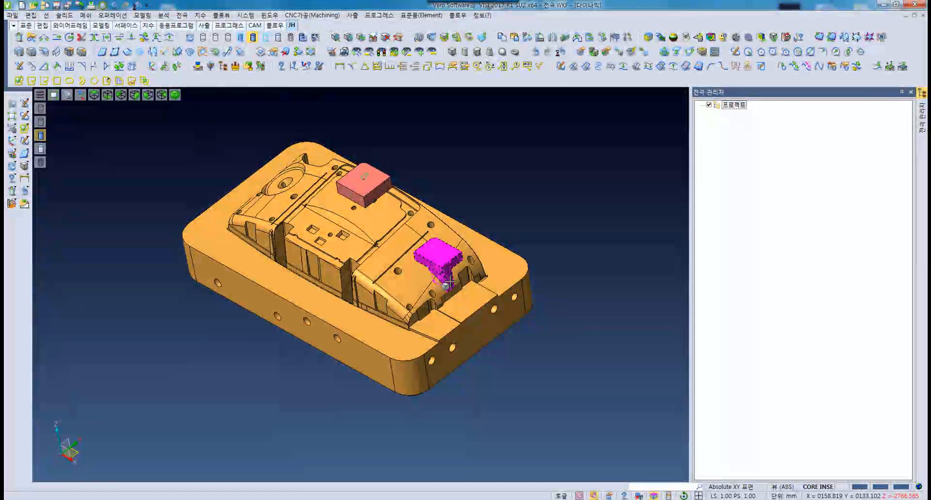
{"action": "mouse_move", "coordinate": [411, 278]}
{"action": "middle_mouse_down"}
{"action": "mouse_move", "coordinate": [418, 300]}
{"action": "mouse_move", "coordinate": [418, 290]}
{"action": "middle_mouse_up"}
{"action": "middle_click_drag", "start_coordinate": [420, 249], "coordinate": [397, 258]}
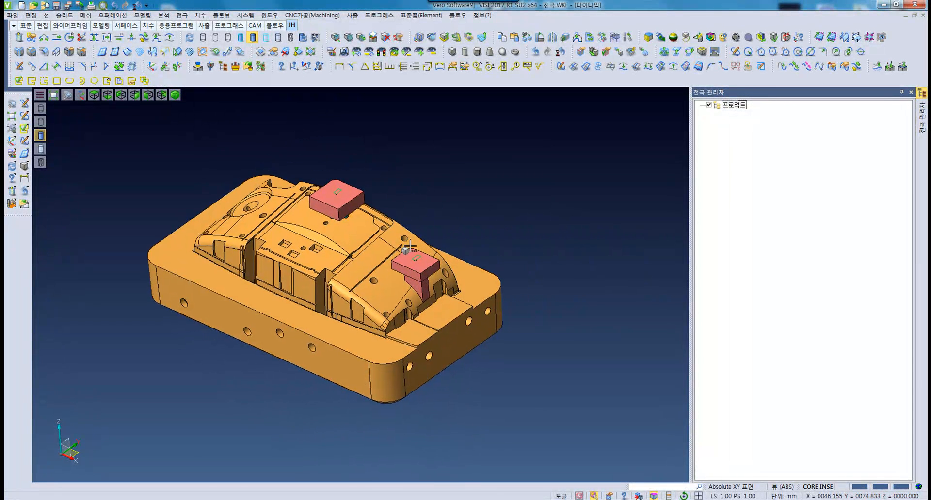
- Create a new electrode project named CORE, ending the workpiece selection without picking a body
{"action": "left_click", "coordinate": [734, 106]}
{"action": "right_click", "coordinate": [735, 110]}
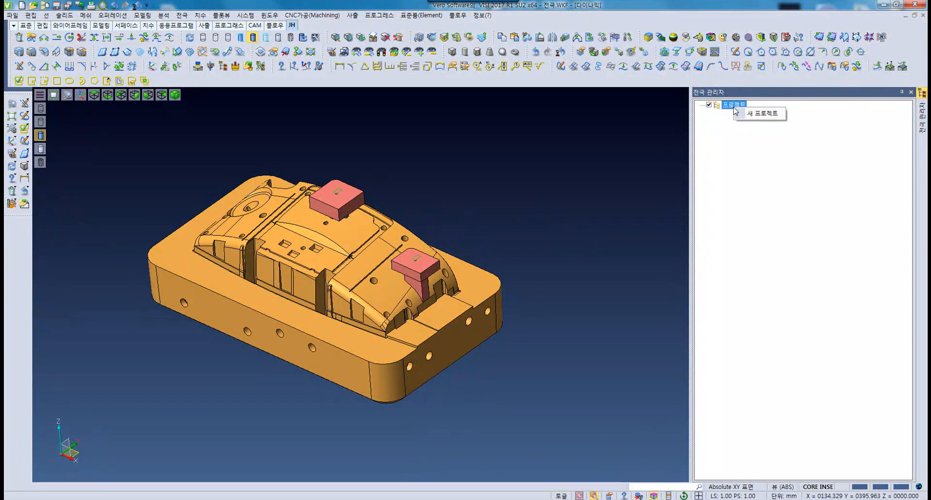
{"action": "left_click", "coordinate": [762, 116]}
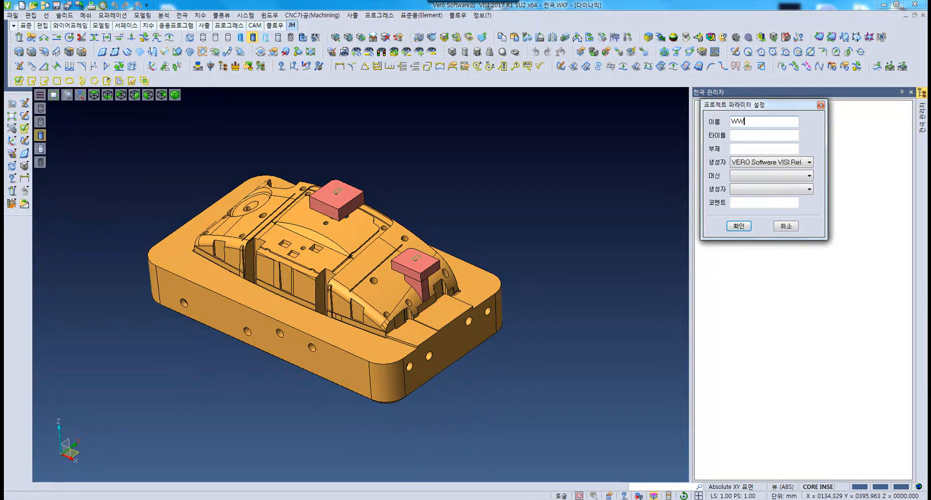
{"action": "key", "text": "BackSpace"}
{"action": "key", "text": "BackSpace"}
{"action": "type", "text": "CORE"}
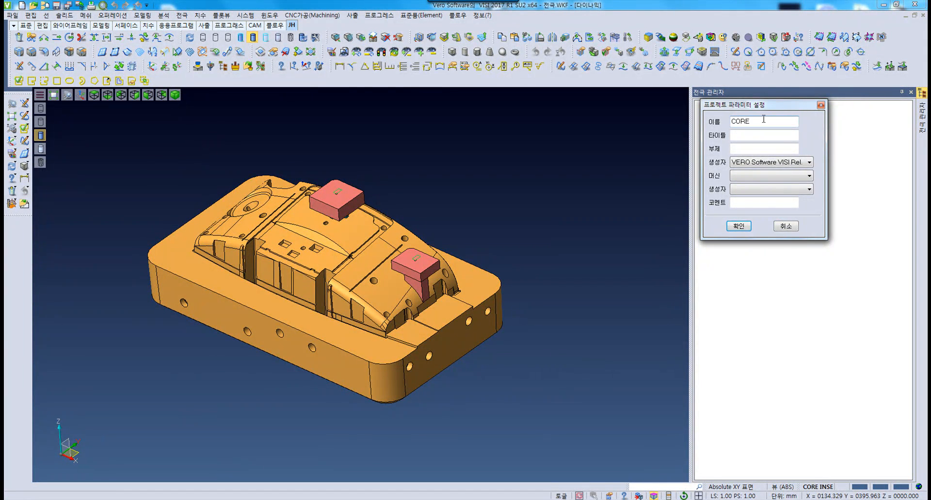
{"action": "left_click", "coordinate": [738, 226]}
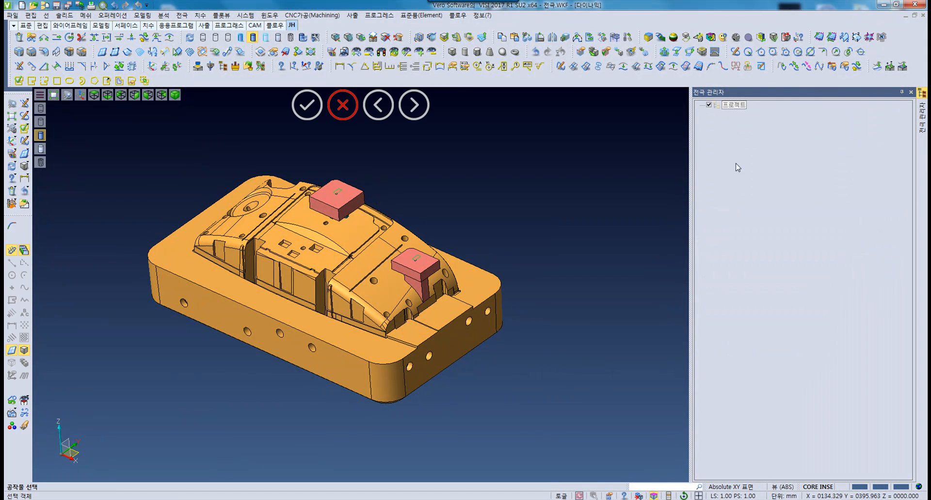
{"action": "right_click", "coordinate": [546, 186]}
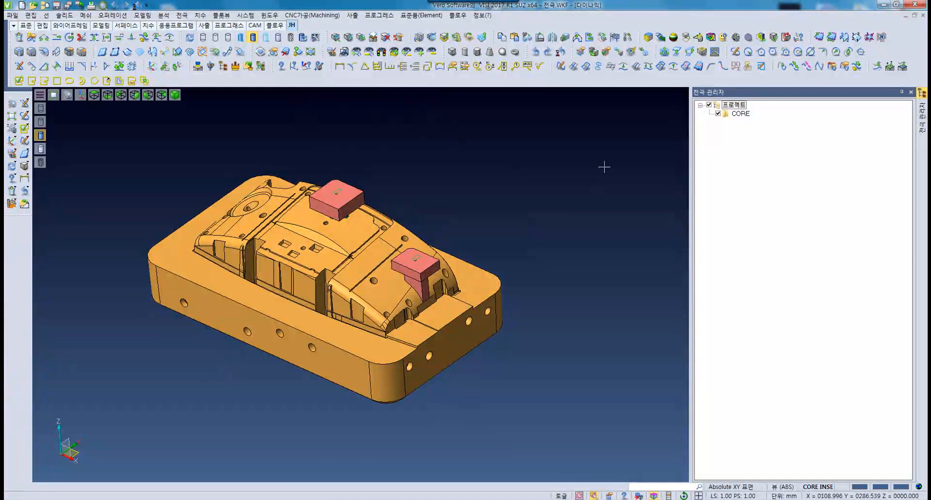
- Add the core insert body to the CORE project as a workpiece named CORE INSERT, leaving material and comment empty
{"action": "left_click", "coordinate": [739, 117]}
{"action": "middle_click_drag", "start_coordinate": [591, 221], "coordinate": [539, 210]}
{"action": "middle_click_drag", "start_coordinate": [441, 226], "coordinate": [501, 217]}
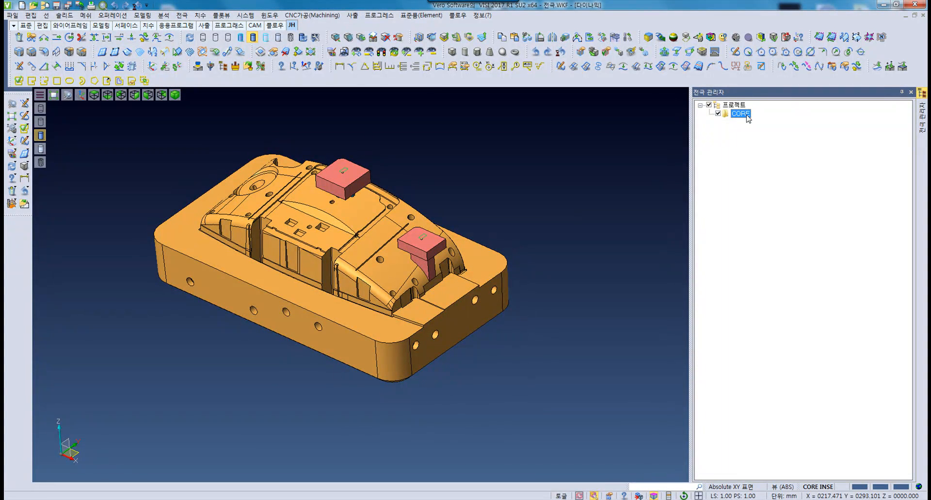
{"action": "right_click", "coordinate": [747, 117]}
{"action": "left_click", "coordinate": [770, 124]}
{"action": "middle_click_drag", "start_coordinate": [480, 232], "coordinate": [509, 184]}
{"action": "left_click", "coordinate": [362, 286]}
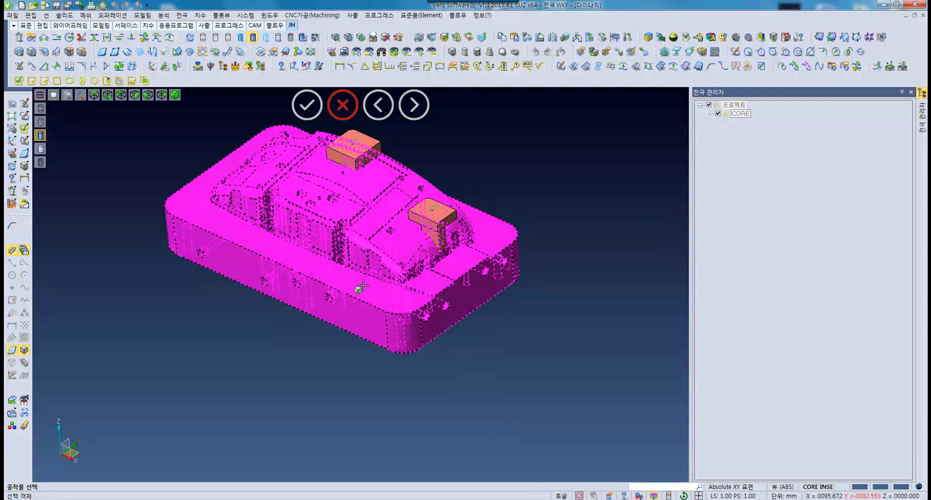
{"action": "right_click", "coordinate": [504, 332]}
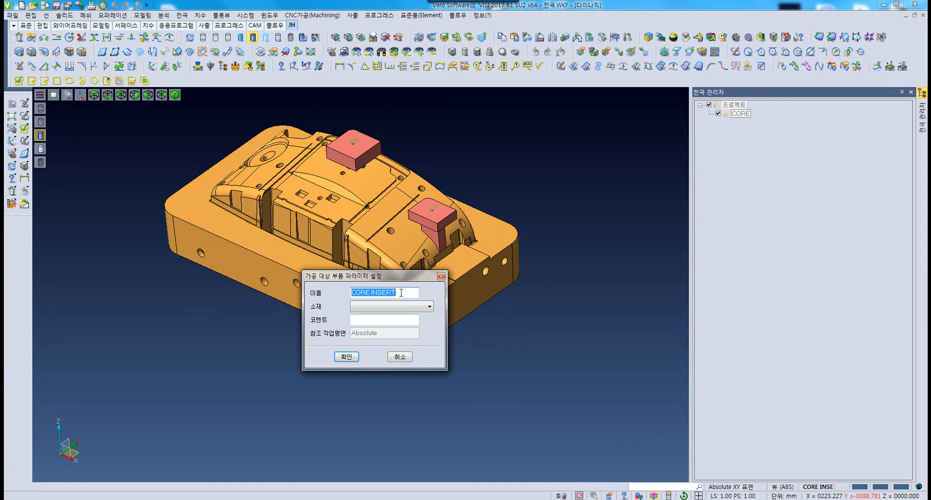
{"action": "left_click", "coordinate": [346, 357]}
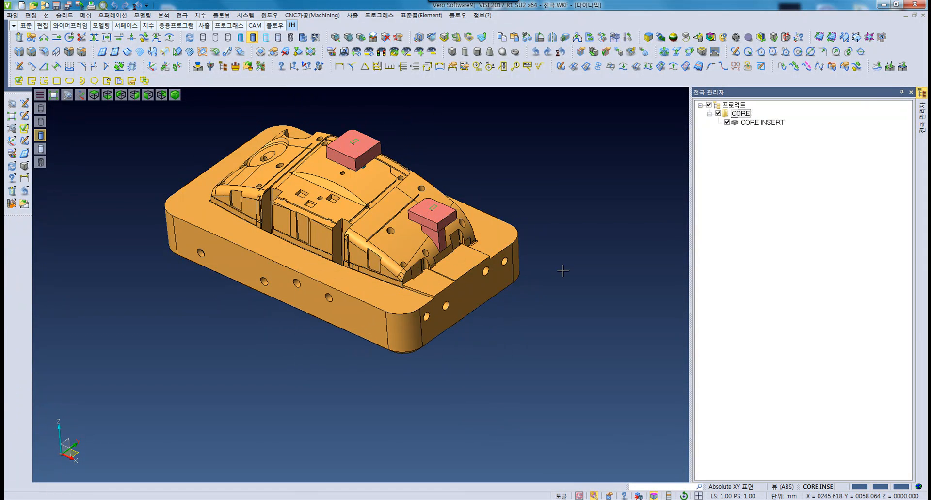
- Create an electrode group named 전극list under the CORE INSERT workpiece, keeping the other group parameters at their defaults
{"action": "left_click", "coordinate": [752, 122]}
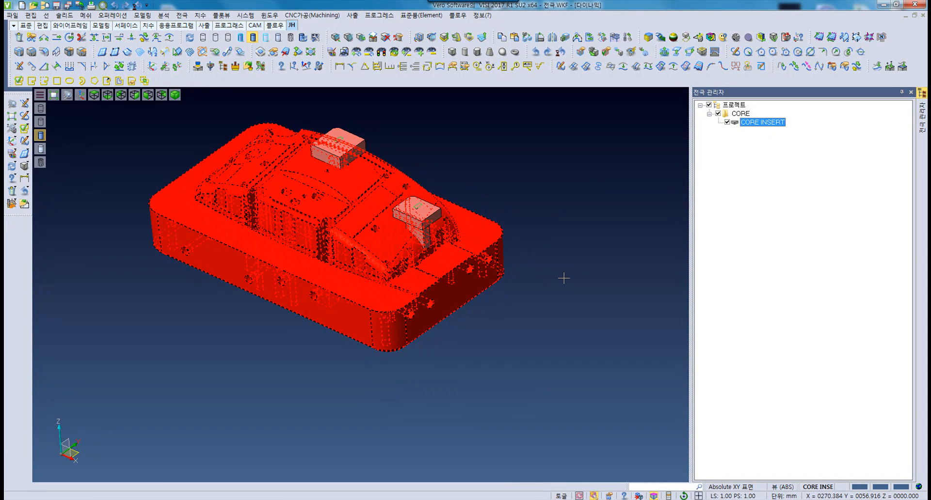
{"action": "middle_click_drag", "start_coordinate": [556, 272], "coordinate": [544, 285]}
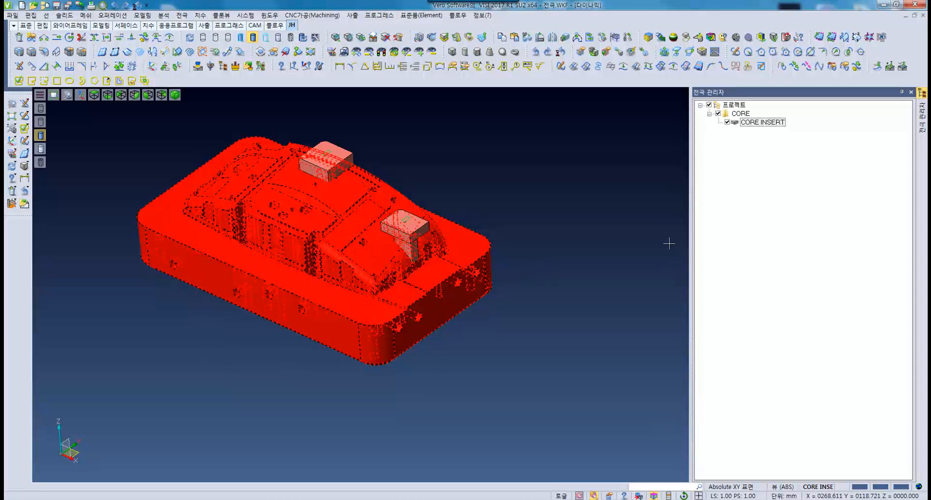
{"action": "left_click", "coordinate": [779, 123]}
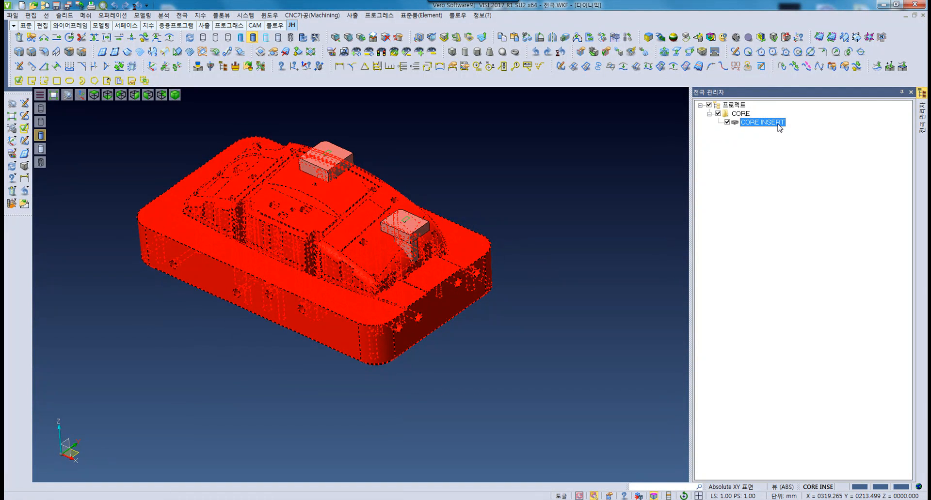
{"action": "right_click", "coordinate": [775, 126]}
{"action": "left_click", "coordinate": [798, 131]}
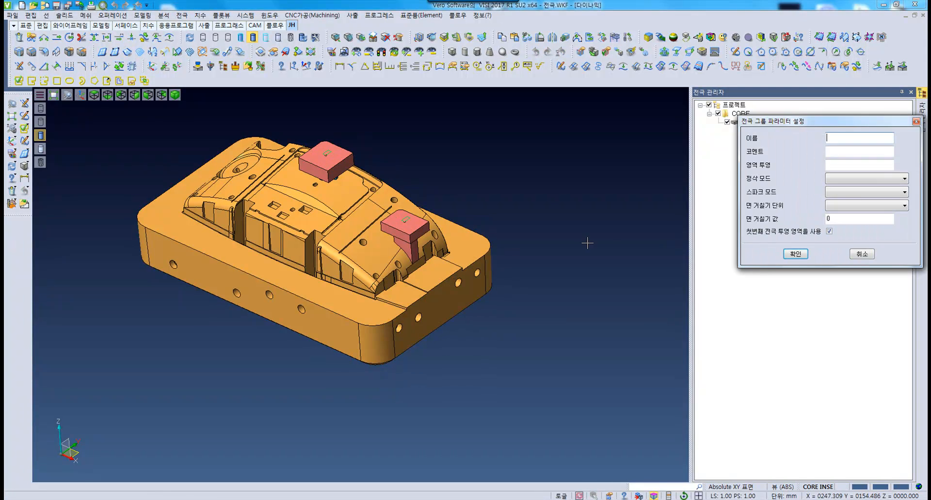
{"action": "left_click", "coordinate": [870, 136]}
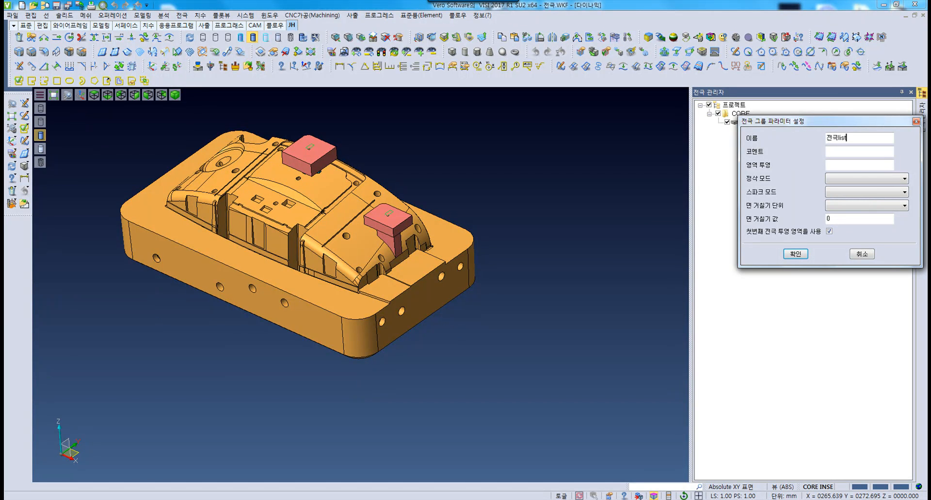
{"action": "left_click", "coordinate": [796, 256]}
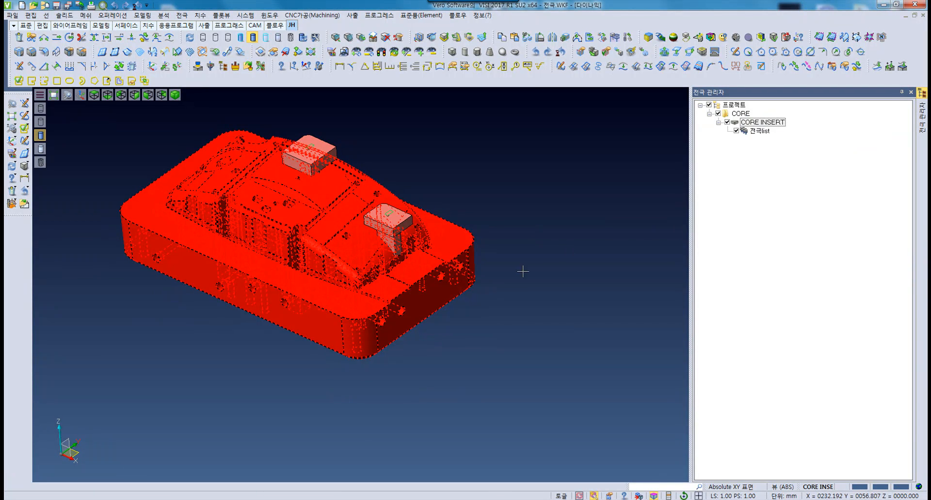
- Try to add only the electrode above the core's centre to the 전극list group, with an empty comment
{"action": "middle_click_drag", "start_coordinate": [515, 262], "coordinate": [493, 275]}
{"action": "left_click", "coordinate": [760, 132]}
{"action": "right_click", "coordinate": [762, 131]}
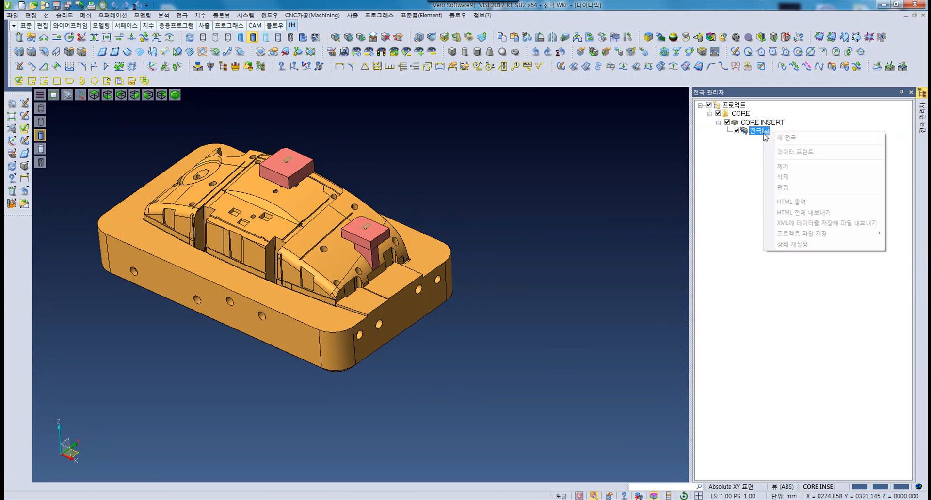
{"action": "left_click", "coordinate": [786, 137]}
{"action": "middle_click_drag", "start_coordinate": [356, 205], "coordinate": [353, 162]}
{"action": "scroll", "coordinate": [290, 192], "scroll_direction": "up", "scroll_amount": 4}
{"action": "left_click", "coordinate": [290, 190]}
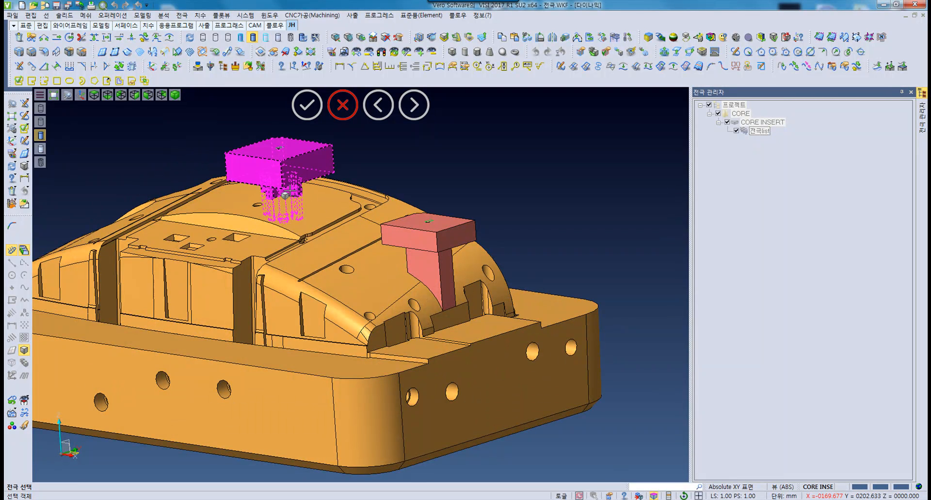
{"action": "right_click", "coordinate": [290, 190]}
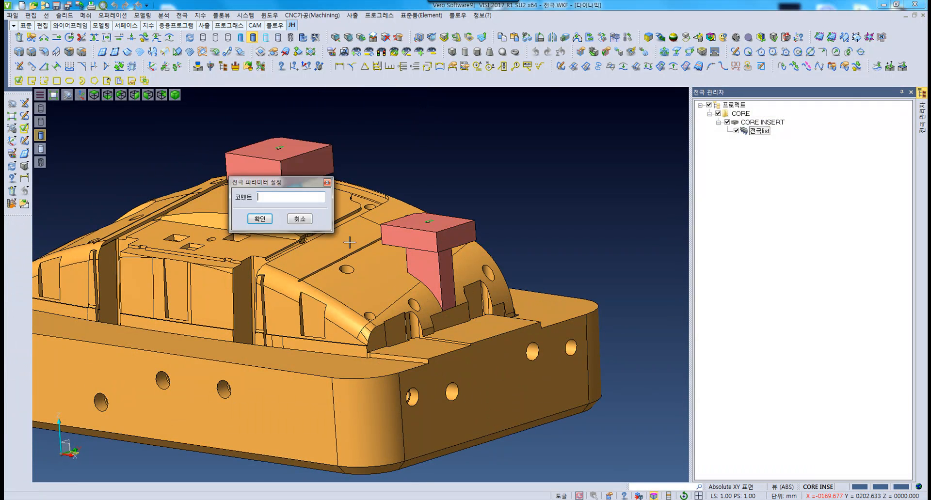
{"action": "left_click", "coordinate": [260, 219]}
- Add both stocked electrodes to the 전극list group together, leaving the comment empty
{"action": "right_click", "coordinate": [760, 135]}
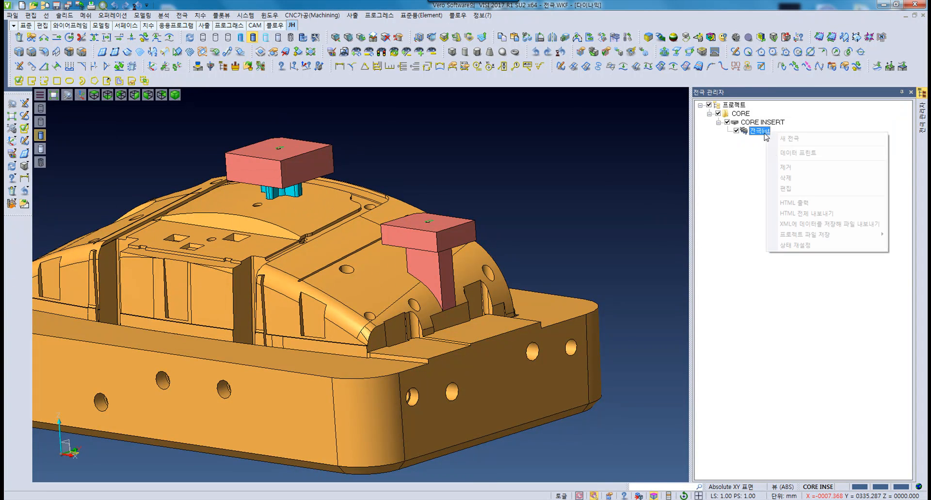
{"action": "left_click", "coordinate": [790, 139]}
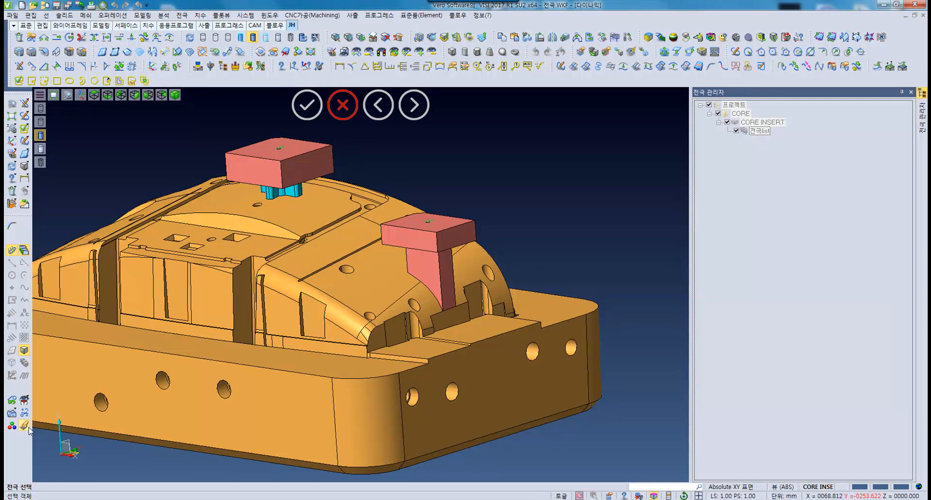
{"action": "middle_click_drag", "start_coordinate": [294, 186], "coordinate": [289, 184]}
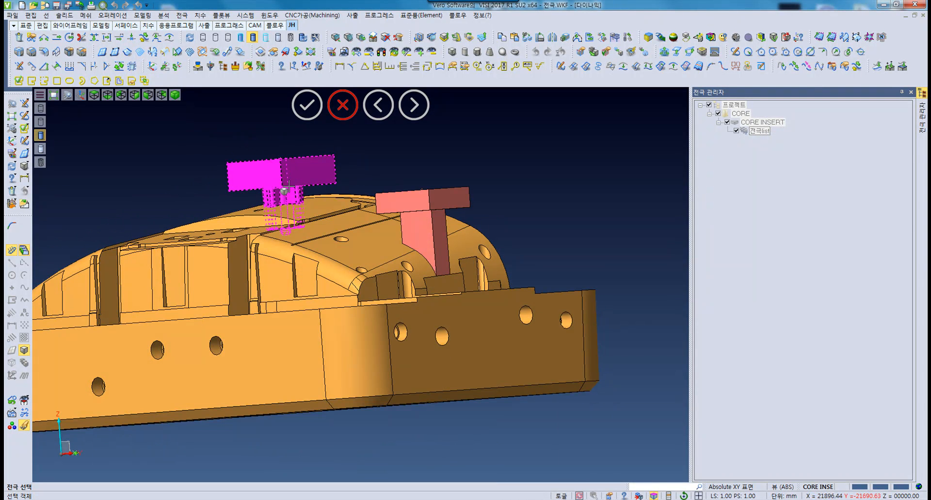
{"action": "left_click", "coordinate": [289, 183]}
{"action": "left_click", "coordinate": [431, 234]}
{"action": "middle_click_drag", "start_coordinate": [509, 225], "coordinate": [536, 245]}
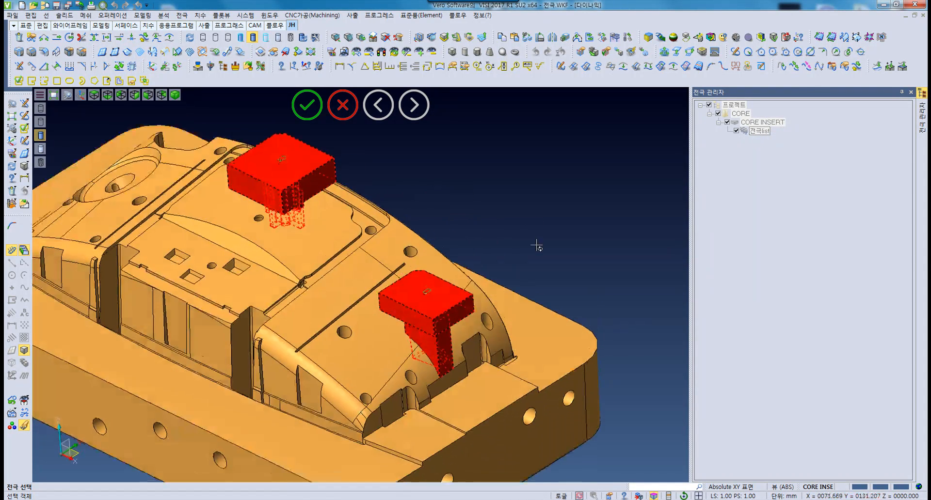
{"action": "right_click", "coordinate": [556, 195]}
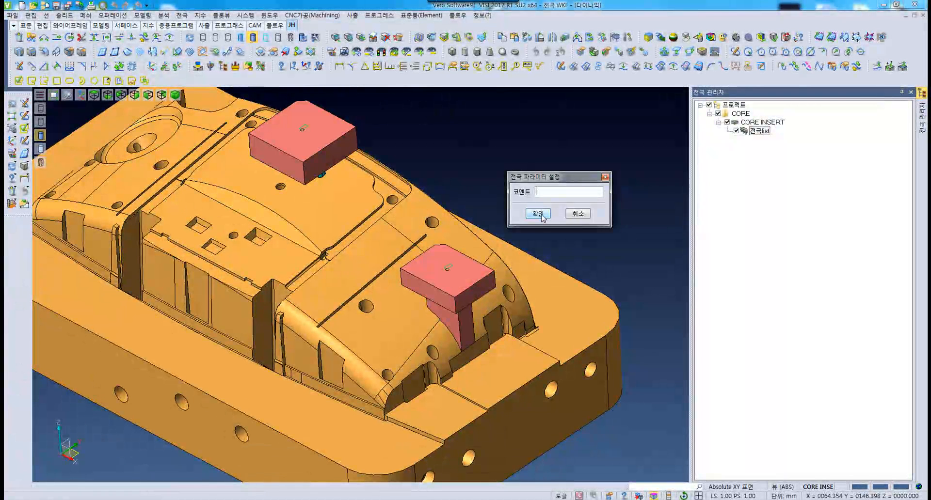
{"action": "left_click", "coordinate": [538, 214]}
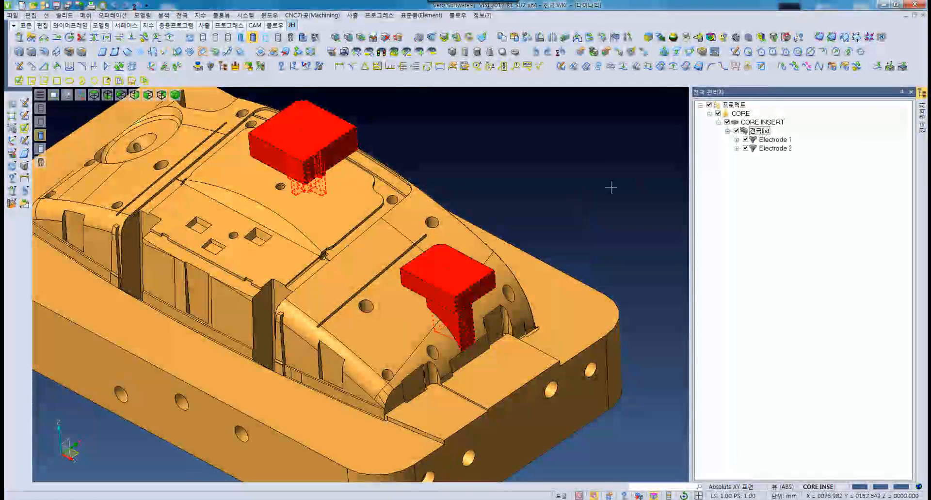
- Highlight Electrode 1 and Electrode 2 alternately from the project tree to compare each entry with its body on the core
{"action": "left_click", "coordinate": [776, 140]}
{"action": "left_click", "coordinate": [775, 148]}
{"action": "middle_click_drag", "start_coordinate": [578, 227], "coordinate": [448, 235]}
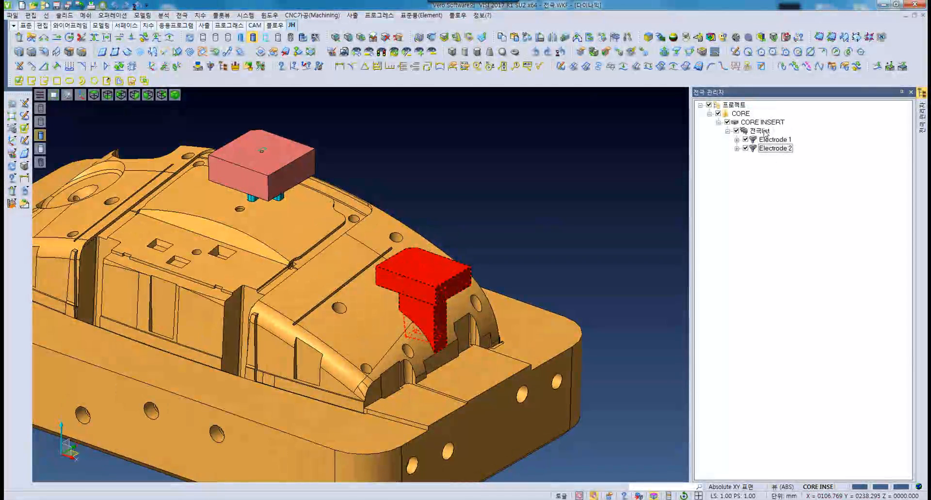
{"action": "left_click", "coordinate": [763, 131]}
{"action": "left_click", "coordinate": [774, 140]}
{"action": "left_click", "coordinate": [774, 149]}
{"action": "left_click", "coordinate": [774, 140]}
{"action": "left_click", "coordinate": [774, 148]}
{"action": "left_click", "coordinate": [775, 140]}
{"action": "left_click", "coordinate": [774, 148]}
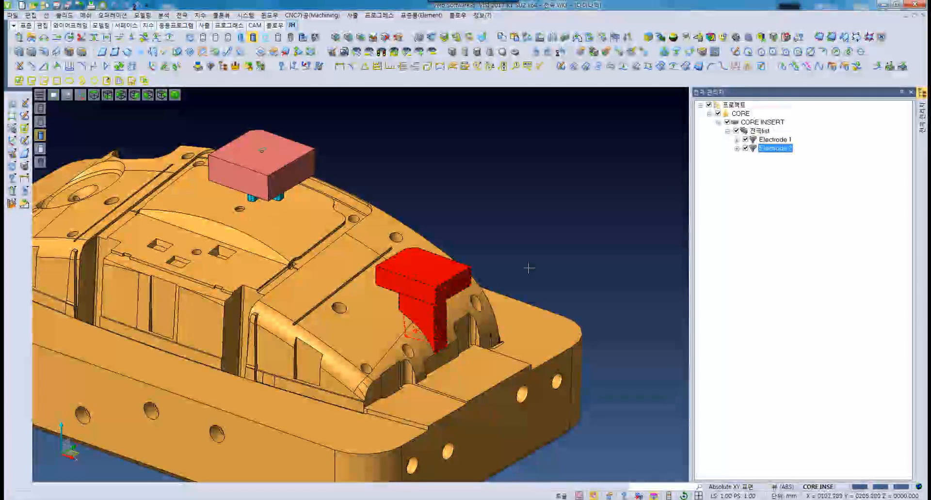
{"action": "mouse_move", "coordinate": [333, 280]}
{"action": "middle_mouse_down"}
{"action": "mouse_move", "coordinate": [325, 292]}
{"action": "mouse_move", "coordinate": [364, 241]}
{"action": "mouse_move", "coordinate": [415, 264]}
{"action": "middle_mouse_up"}
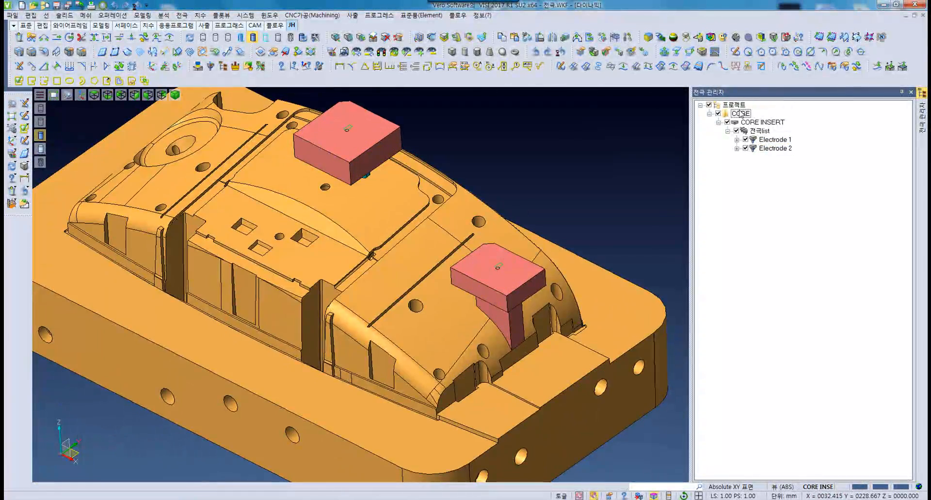
- Run the interference check (간섭 체크) on the CORE project and dismiss its report
{"action": "right_click", "coordinate": [740, 113]}
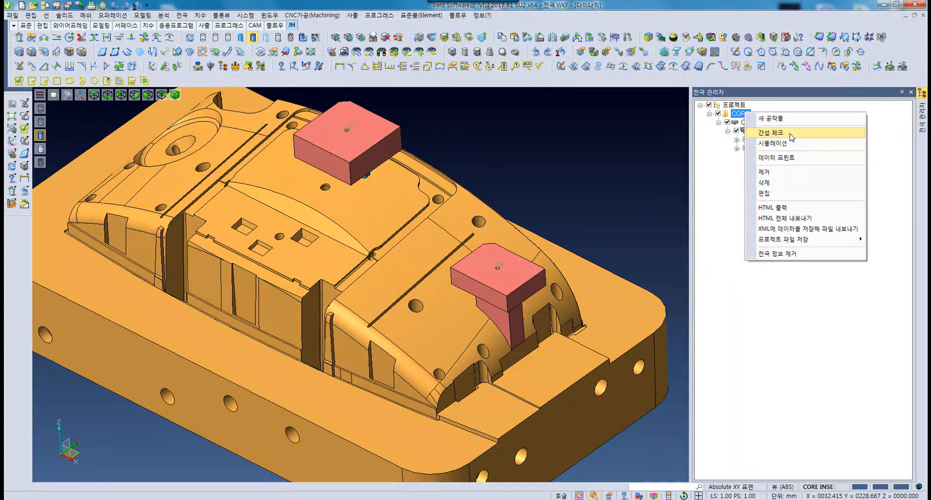
{"action": "left_click", "coordinate": [790, 136]}
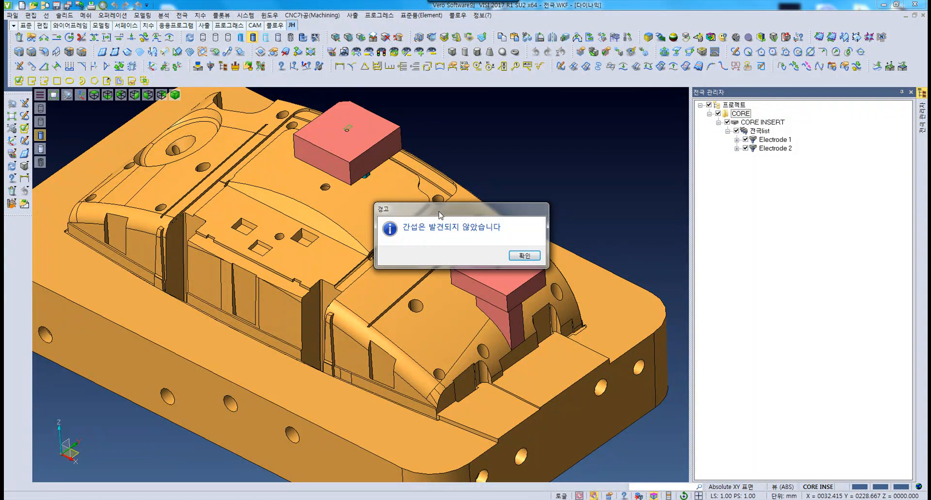
{"action": "left_click_drag", "start_coordinate": [382, 210], "coordinate": [310, 196]}
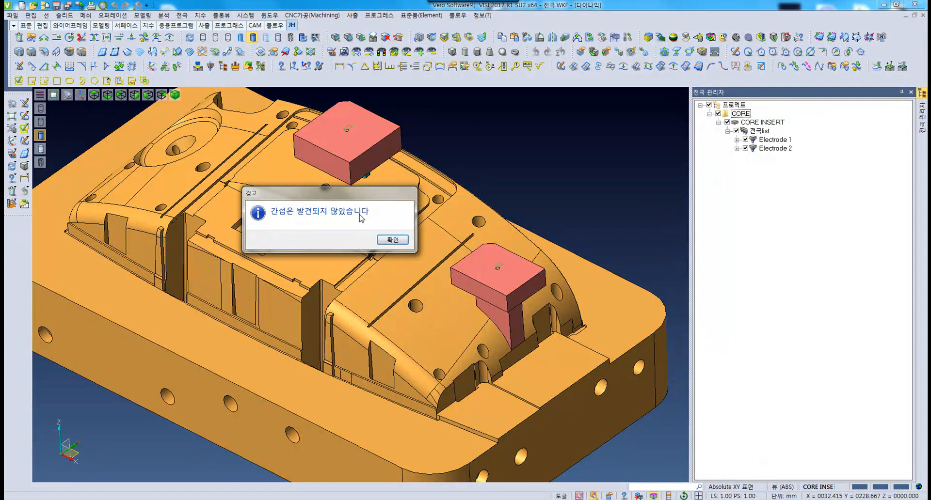
{"action": "left_click_drag", "start_coordinate": [349, 193], "coordinate": [331, 186]}
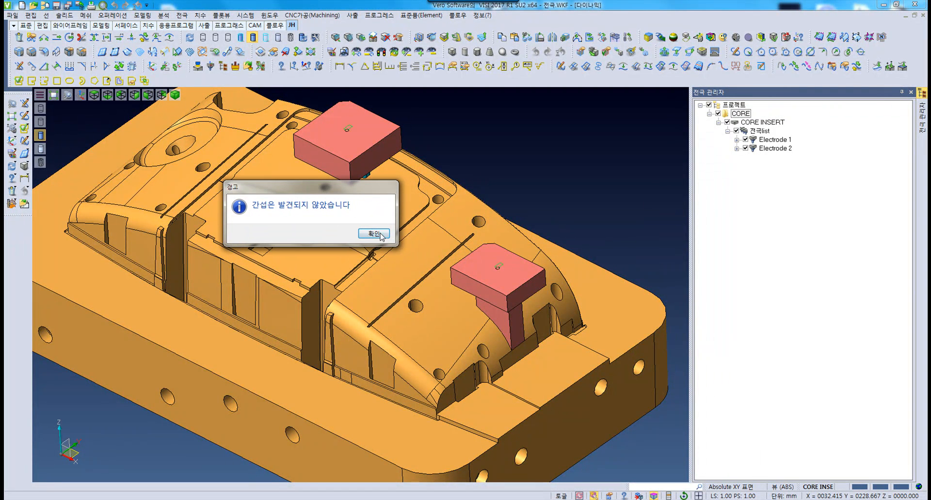
{"action": "left_click", "coordinate": [374, 233]}
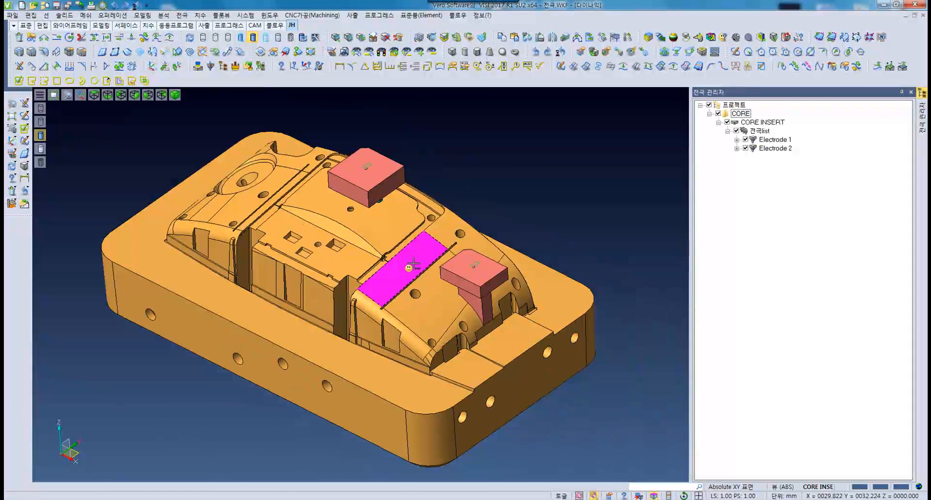
- Run the electrode simulation (시뮬레이션) on the CORE project twice and close the closing report
{"action": "right_click", "coordinate": [741, 118]}
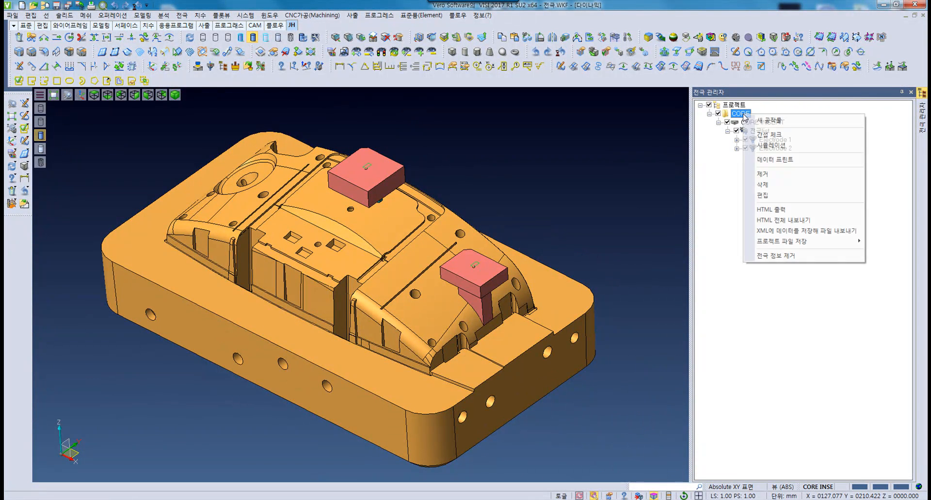
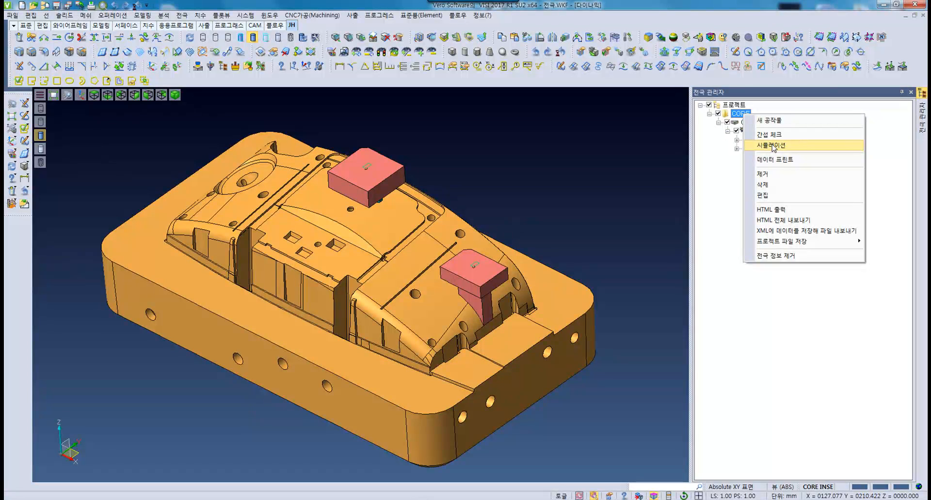
{"action": "left_click", "coordinate": [778, 146]}
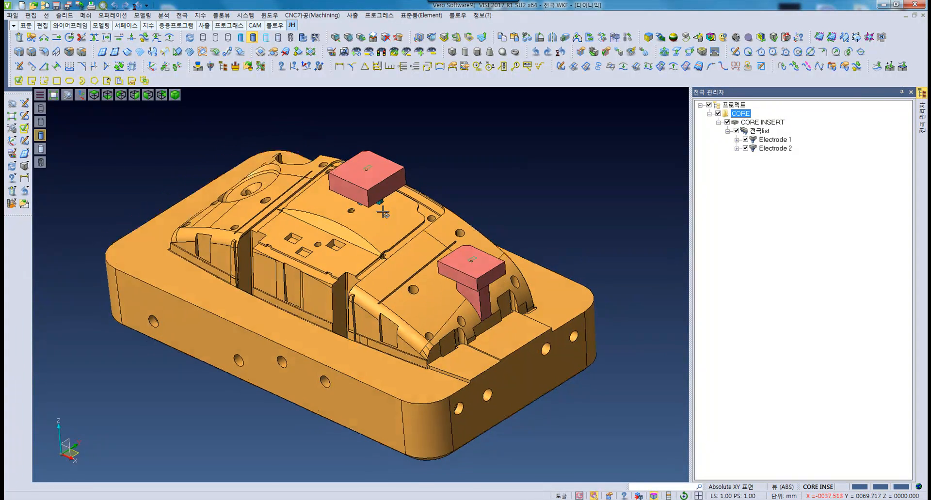
{"action": "right_click", "coordinate": [742, 117]}
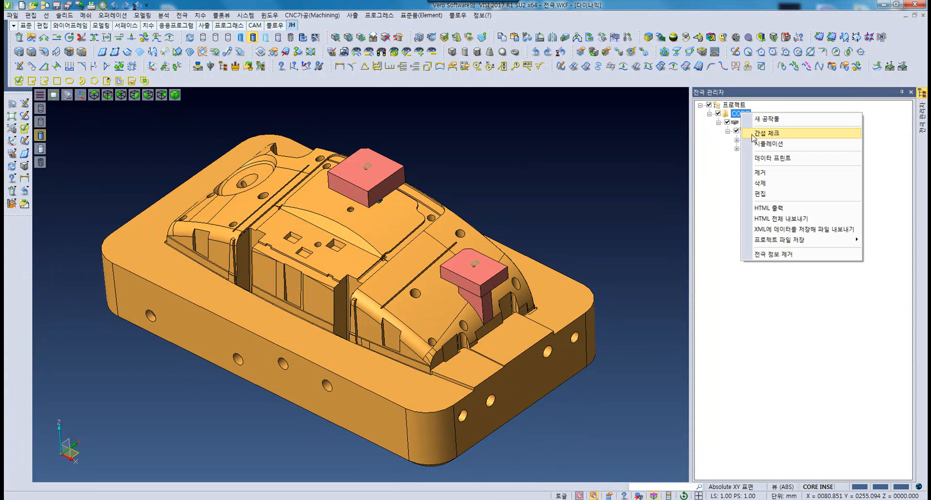
{"action": "left_click", "coordinate": [771, 145]}
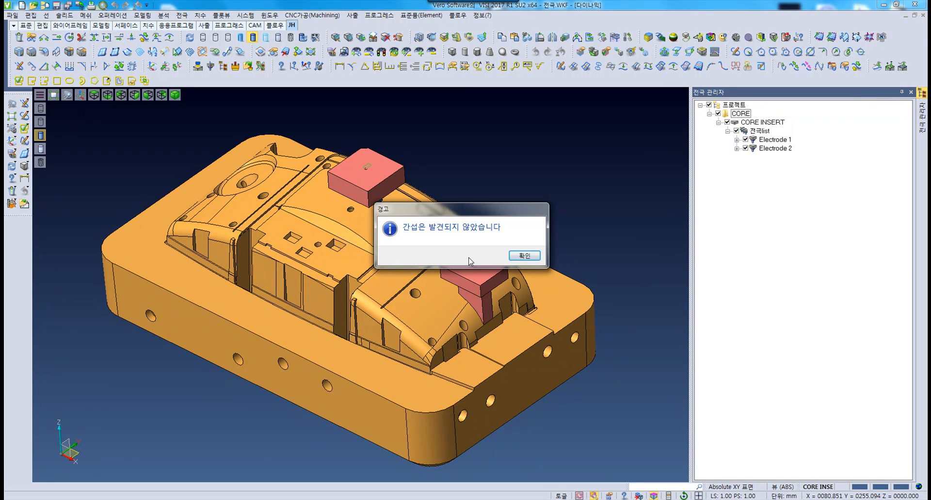
{"action": "key", "text": "Return"}
{"action": "middle_click_drag", "start_coordinate": [398, 258], "coordinate": [402, 251]}
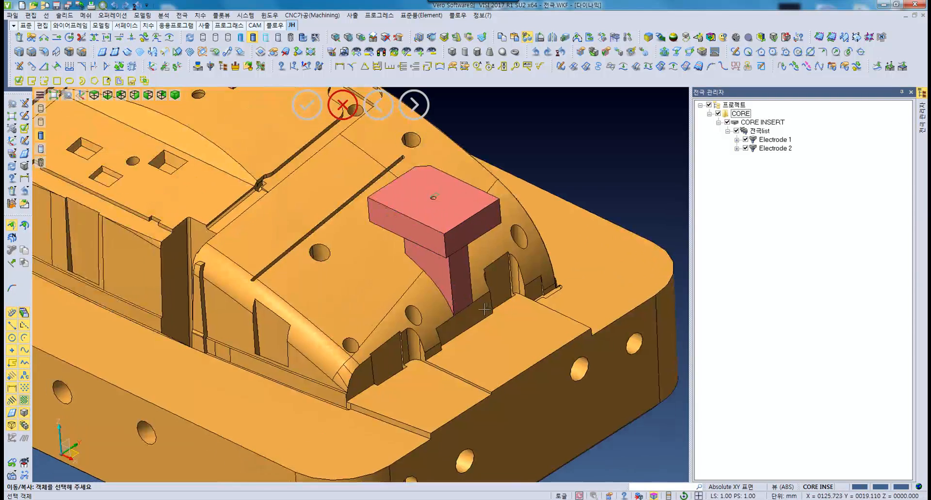
{"action": "middle_click_drag", "start_coordinate": [484, 309], "coordinate": [425, 275]}
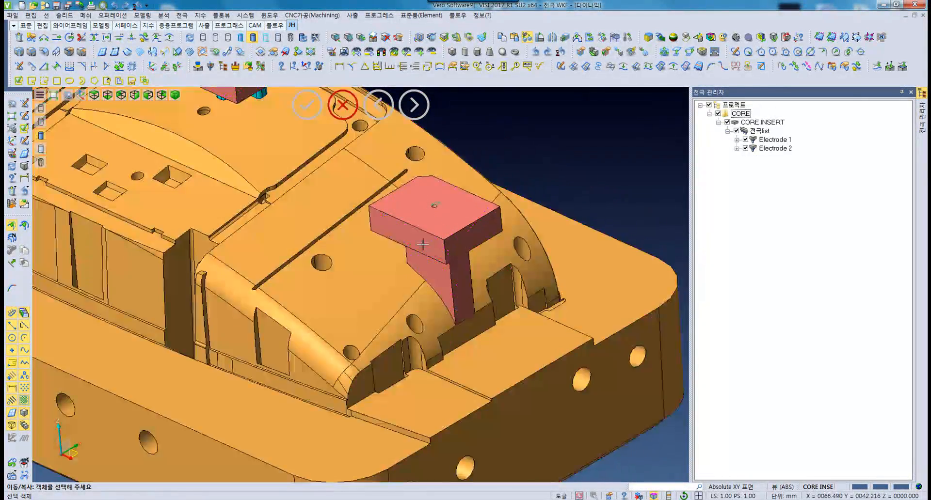
{"action": "middle_click_drag", "start_coordinate": [424, 277], "coordinate": [397, 288]}
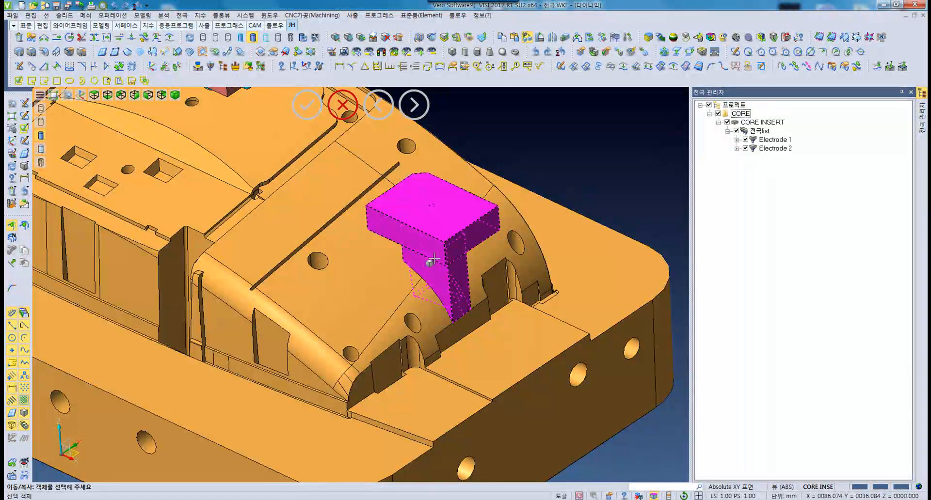
{"action": "middle_click_drag", "start_coordinate": [439, 262], "coordinate": [462, 268]}
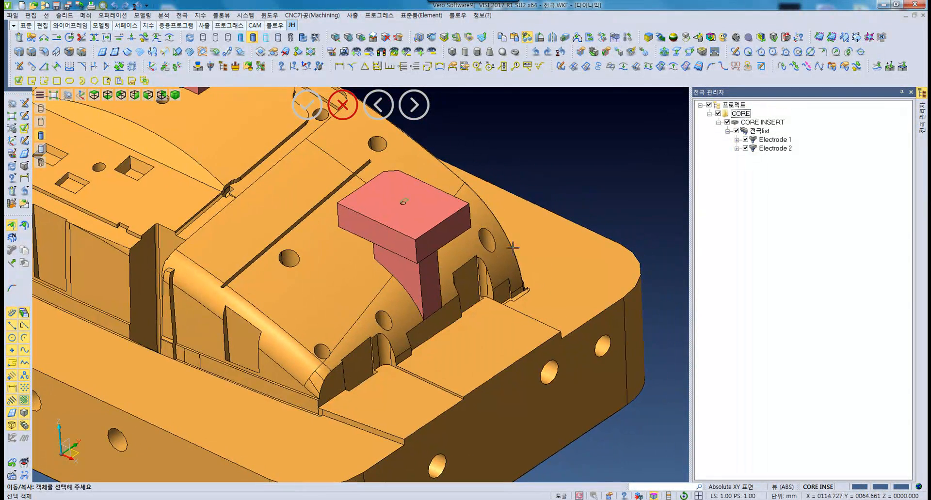
{"action": "left_click", "coordinate": [31, 15]}
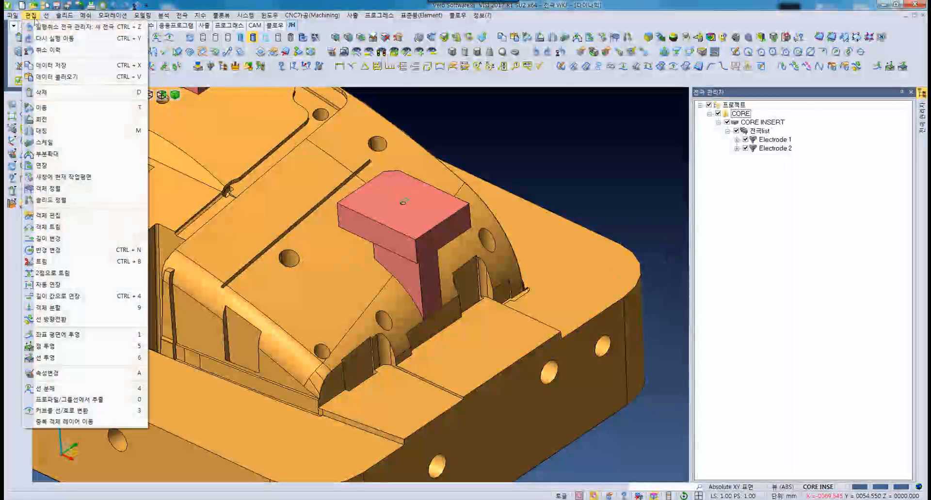
{"action": "left_click", "coordinate": [58, 113]}
{"action": "scroll", "coordinate": [423, 281], "scroll_direction": "up", "scroll_amount": 5}
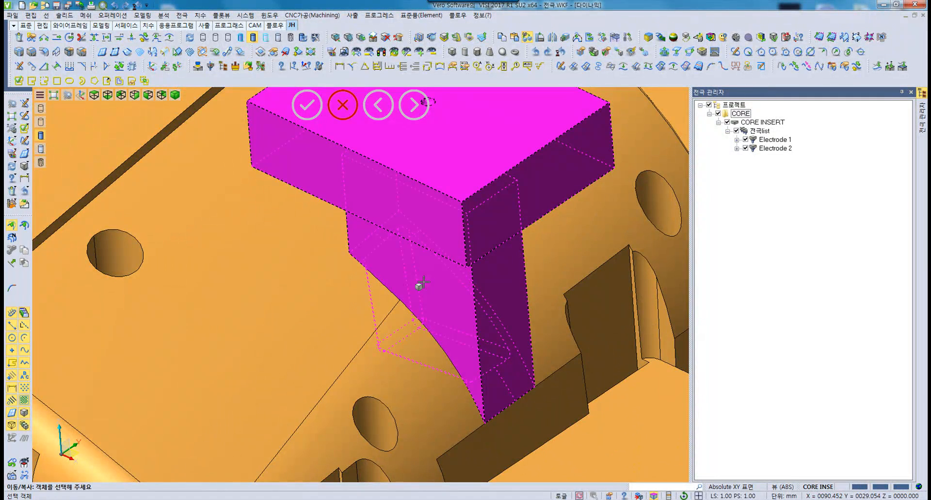
{"action": "left_click", "coordinate": [424, 282]}
{"action": "right_click", "coordinate": [425, 284]}
{"action": "scroll", "coordinate": [451, 308], "scroll_direction": "down", "scroll_amount": 4}
{"action": "key", "text": "Escape"}
{"action": "key", "text": "Escape"}
- Move Electrode 2 from the lower corner of its tip by X -5, Y 0, Z 0 relative to the last point
{"action": "right_click", "coordinate": [522, 382]}
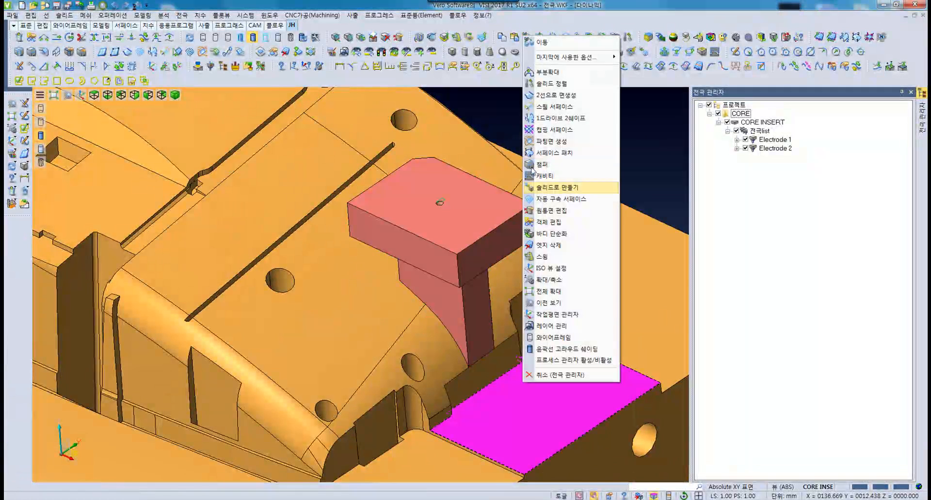
{"action": "left_click", "coordinate": [551, 43]}
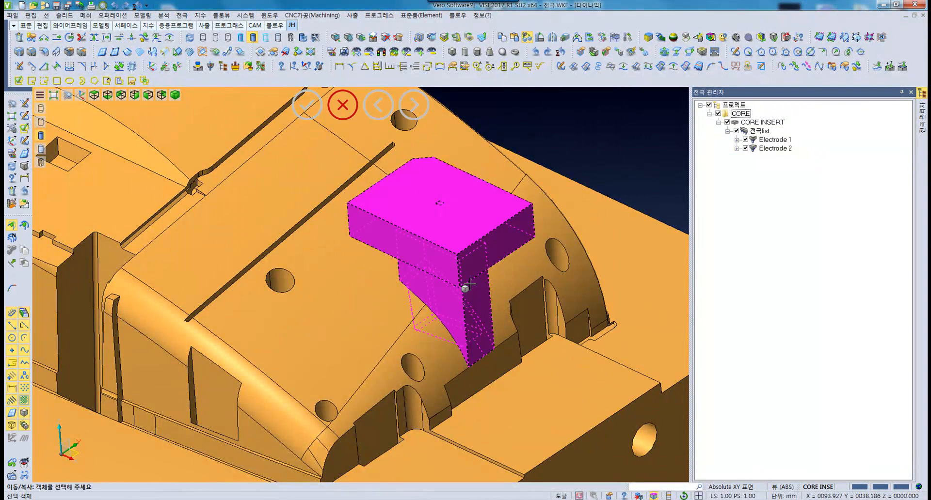
{"action": "left_click", "coordinate": [469, 285]}
{"action": "scroll", "coordinate": [480, 371], "scroll_direction": "up", "scroll_amount": 4}
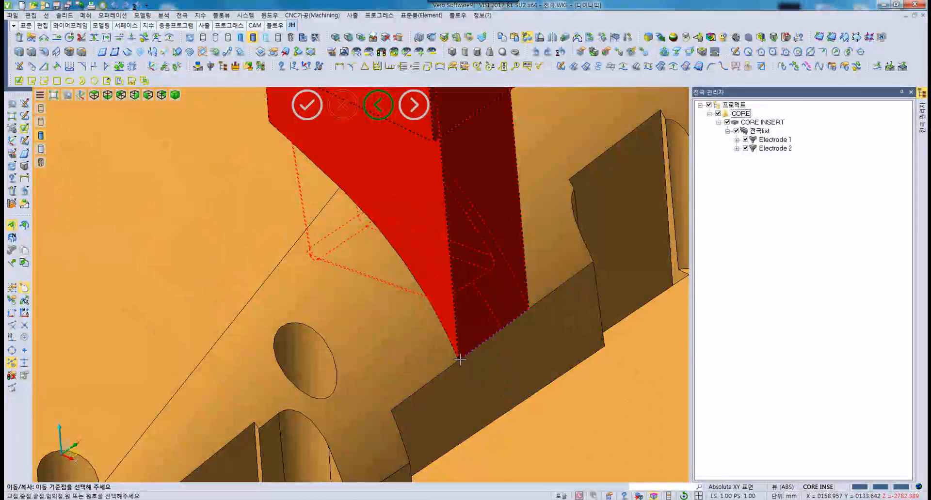
{"action": "left_click", "coordinate": [458, 358]}
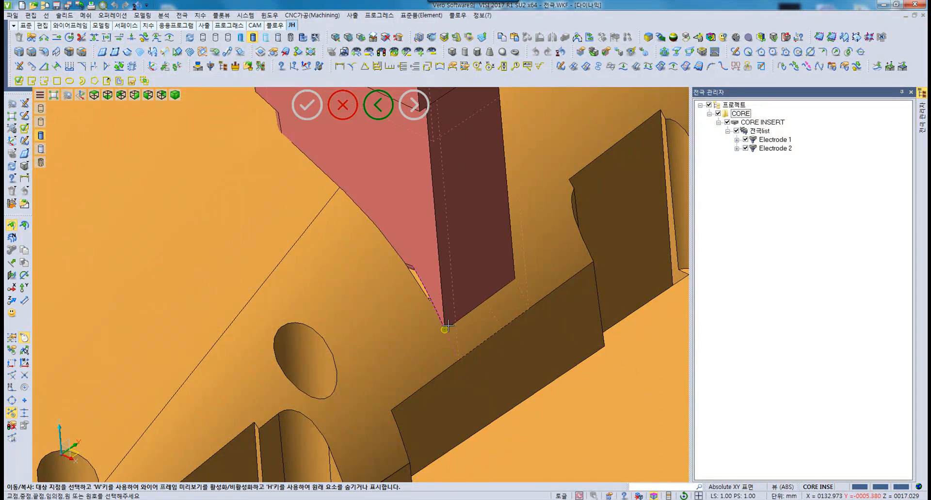
{"action": "left_click", "coordinate": [12, 364]}
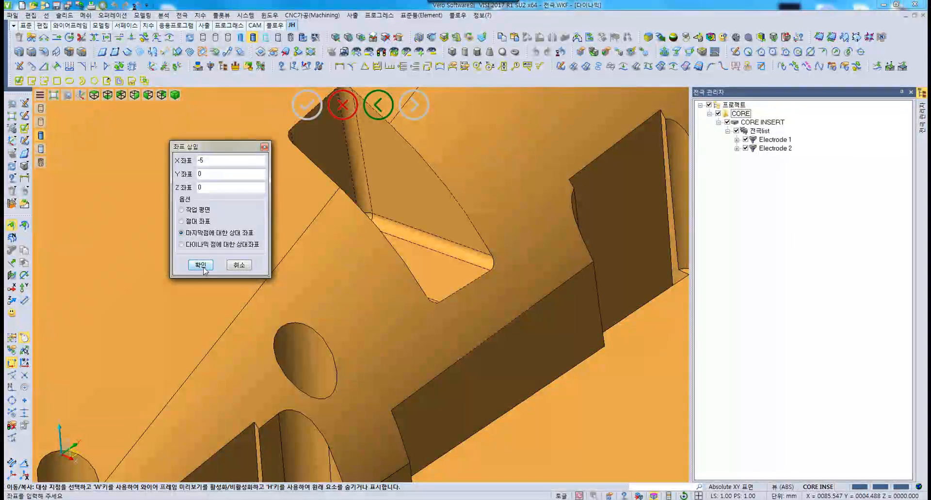
{"action": "left_click", "coordinate": [200, 265]}
- Examine the shifted Electrode 2 against its pocket in the core from close up and in overview
{"action": "scroll", "coordinate": [425, 271], "scroll_direction": "down", "scroll_amount": 3}
{"action": "scroll", "coordinate": [425, 271], "scroll_direction": "up", "scroll_amount": 5}
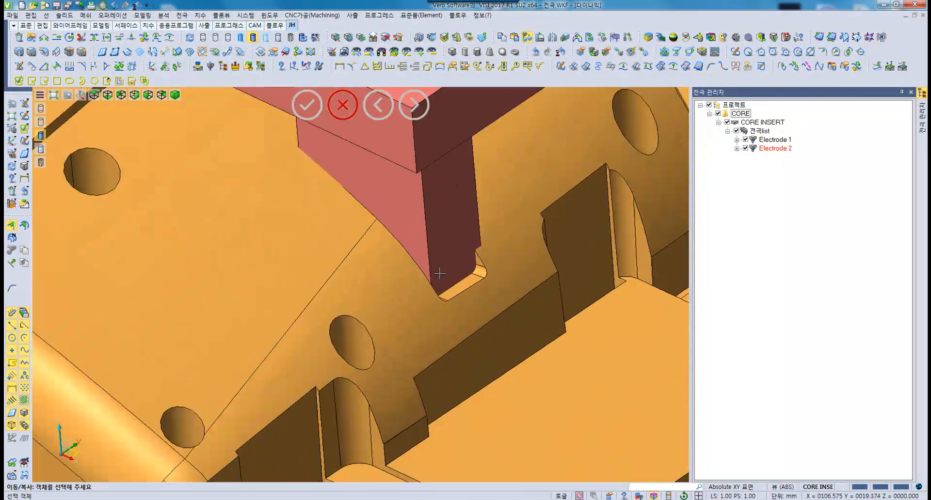
{"action": "mouse_move", "coordinate": [424, 269]}
{"action": "middle_mouse_down"}
{"action": "mouse_move", "coordinate": [451, 279]}
{"action": "mouse_move", "coordinate": [441, 353]}
{"action": "mouse_move", "coordinate": [435, 324]}
{"action": "mouse_move", "coordinate": [458, 343]}
{"action": "middle_mouse_up"}
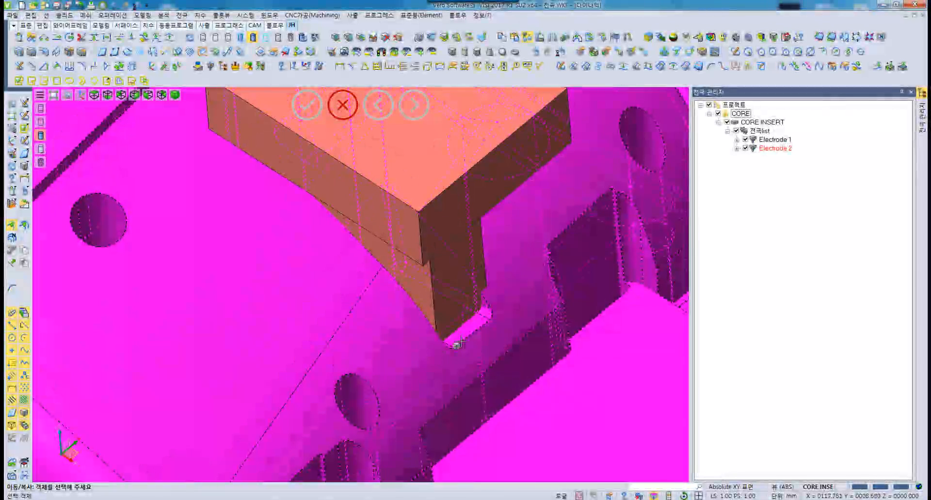
{"action": "mouse_move", "coordinate": [478, 305]}
{"action": "middle_mouse_down"}
{"action": "mouse_move", "coordinate": [427, 243]}
{"action": "mouse_move", "coordinate": [436, 271]}
{"action": "mouse_move", "coordinate": [420, 304]}
{"action": "middle_mouse_up"}
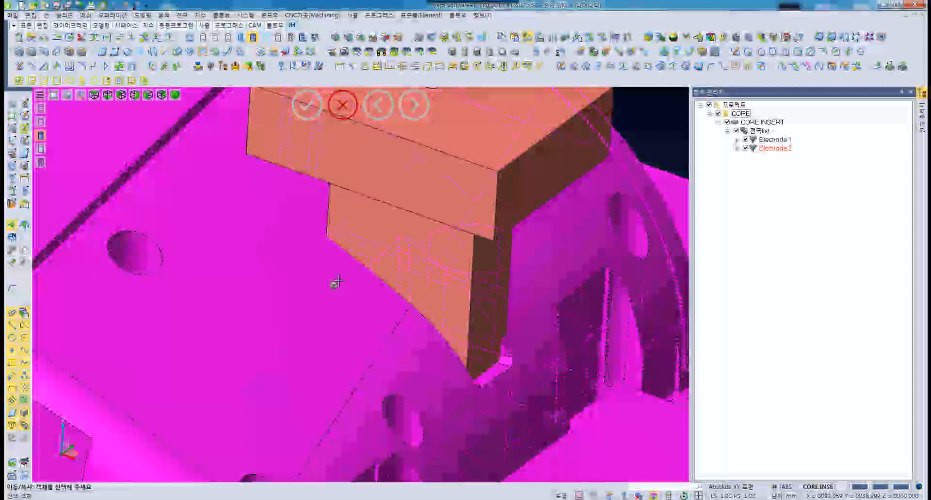
{"action": "scroll", "coordinate": [336, 281], "scroll_direction": "down", "scroll_amount": 3}
{"action": "middle_click_drag", "start_coordinate": [336, 282], "coordinate": [351, 312]}
{"action": "scroll", "coordinate": [336, 277], "scroll_direction": "up", "scroll_amount": 3}
{"action": "scroll", "coordinate": [374, 306], "scroll_direction": "down", "scroll_amount": 3}
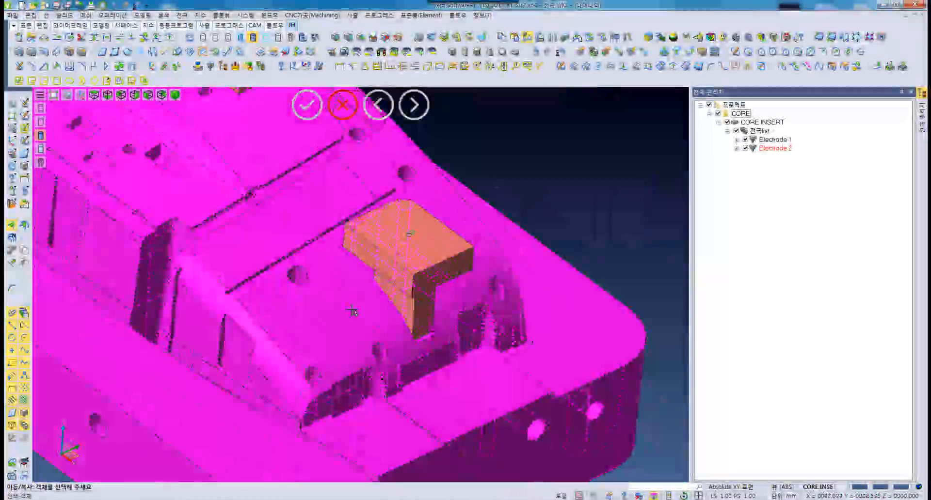
{"action": "scroll", "coordinate": [396, 284], "scroll_direction": "down", "scroll_amount": 2}
{"action": "scroll", "coordinate": [447, 329], "scroll_direction": "up", "scroll_amount": 2}
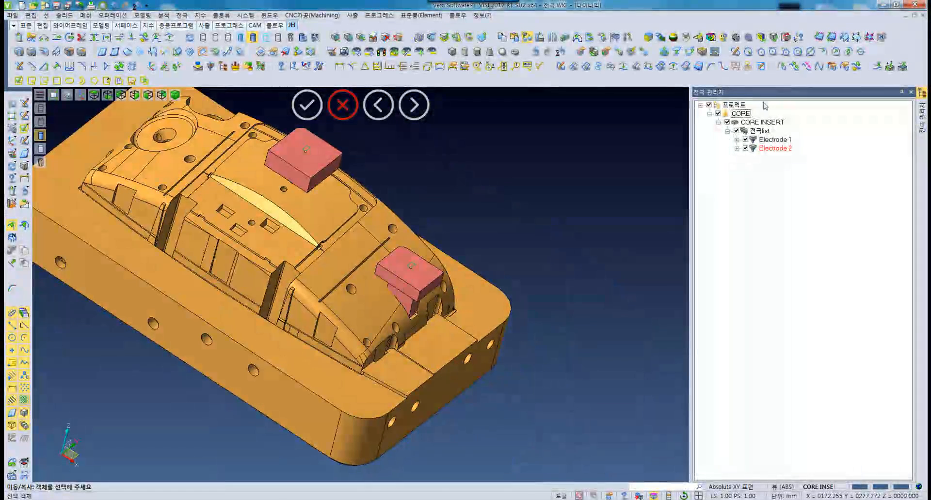
- Run the interference check (간섭 체크) on the CORE project, inspect the collision at Electrode 2, and close the report
{"action": "right_click", "coordinate": [741, 114]}
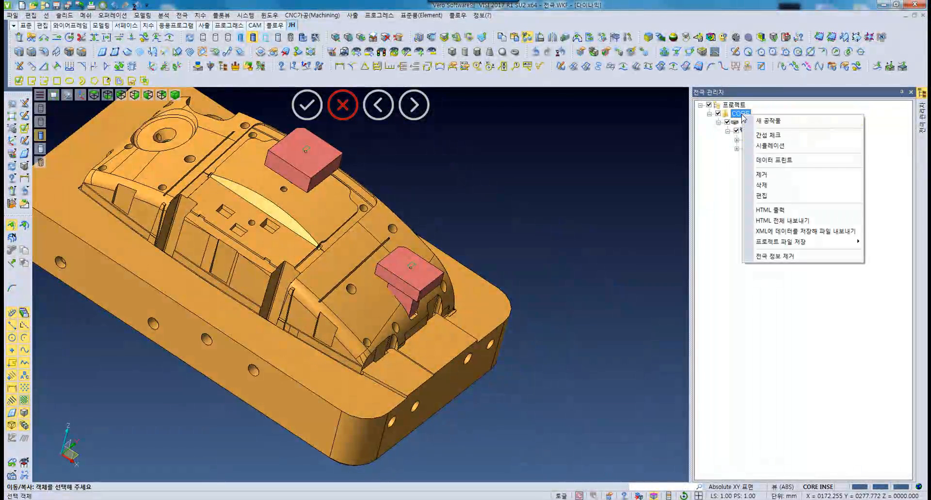
{"action": "left_click", "coordinate": [774, 137]}
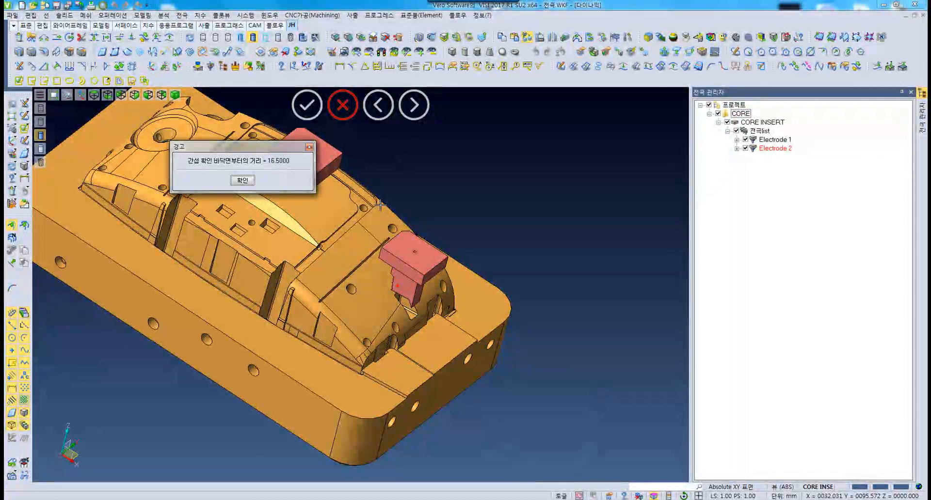
{"action": "left_click_drag", "start_coordinate": [206, 149], "coordinate": [213, 174]}
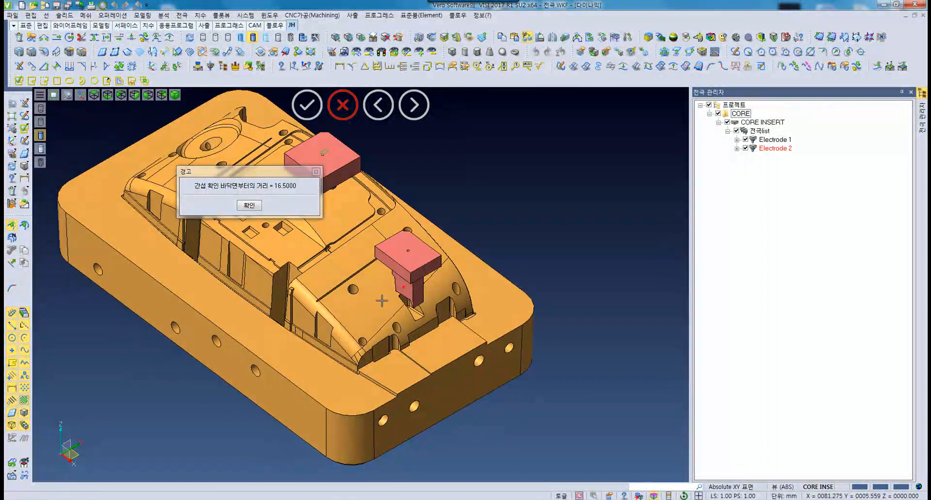
{"action": "scroll", "coordinate": [393, 281], "scroll_direction": "up", "scroll_amount": 4}
{"action": "middle_click_drag", "start_coordinate": [413, 294], "coordinate": [408, 281]}
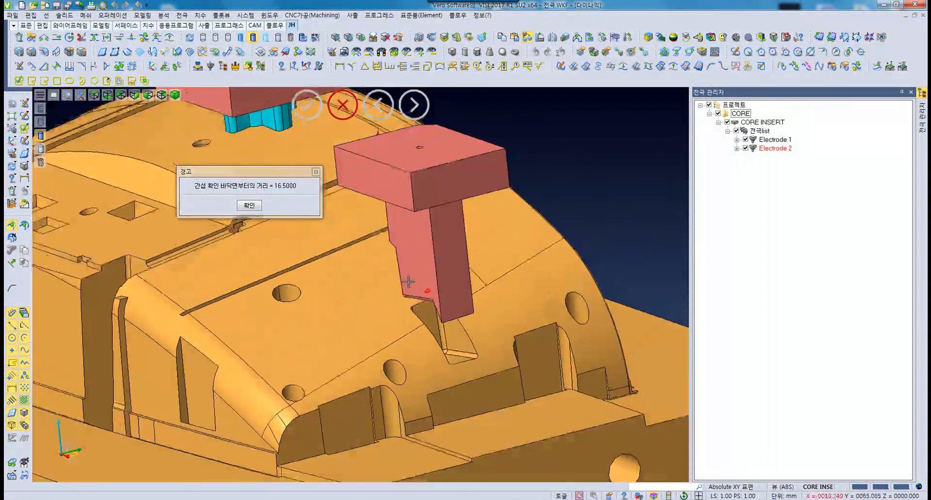
{"action": "left_click", "coordinate": [261, 175]}
{"action": "mouse_move", "coordinate": [259, 172]}
{"action": "left_mouse_down"}
{"action": "mouse_move", "coordinate": [224, 172]}
{"action": "mouse_move", "coordinate": [253, 171]}
{"action": "left_mouse_up"}
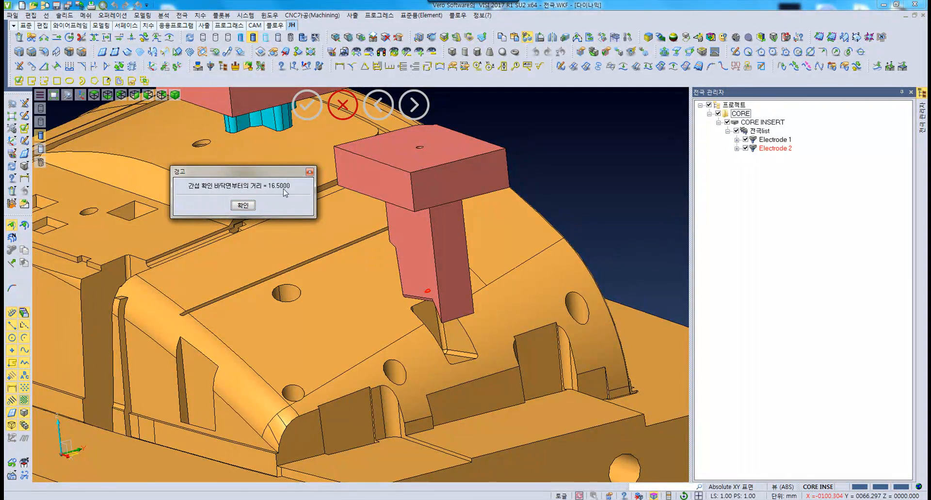
{"action": "middle_click_drag", "start_coordinate": [392, 301], "coordinate": [364, 310]}
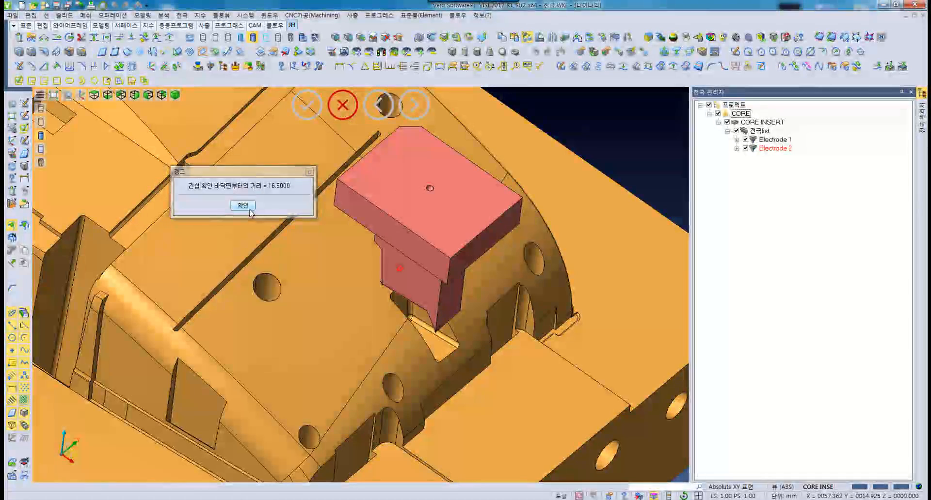
{"action": "left_click", "coordinate": [245, 206]}
- Undo the move of Electrode 2 and review both electrodes on the core
{"action": "left_click", "coordinate": [535, 260]}
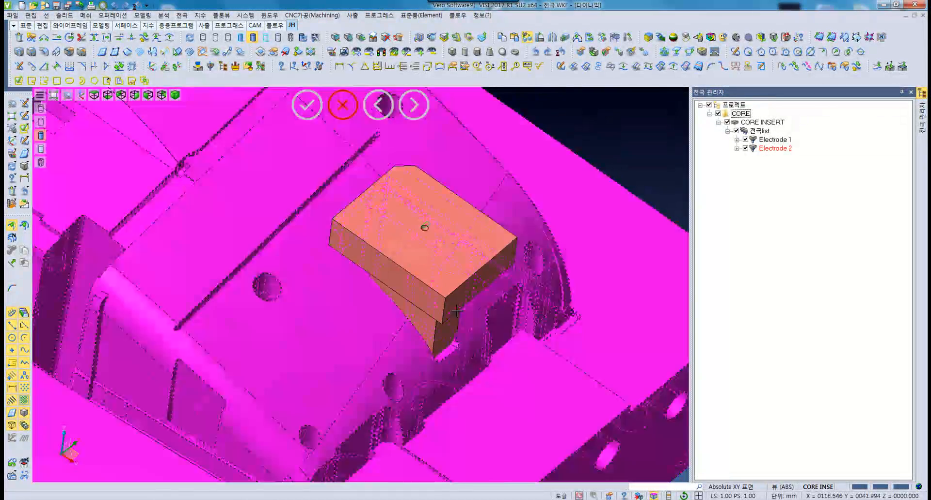
{"action": "middle_click_drag", "start_coordinate": [384, 288], "coordinate": [368, 305]}
{"action": "middle_click_drag", "start_coordinate": [383, 337], "coordinate": [316, 272]}
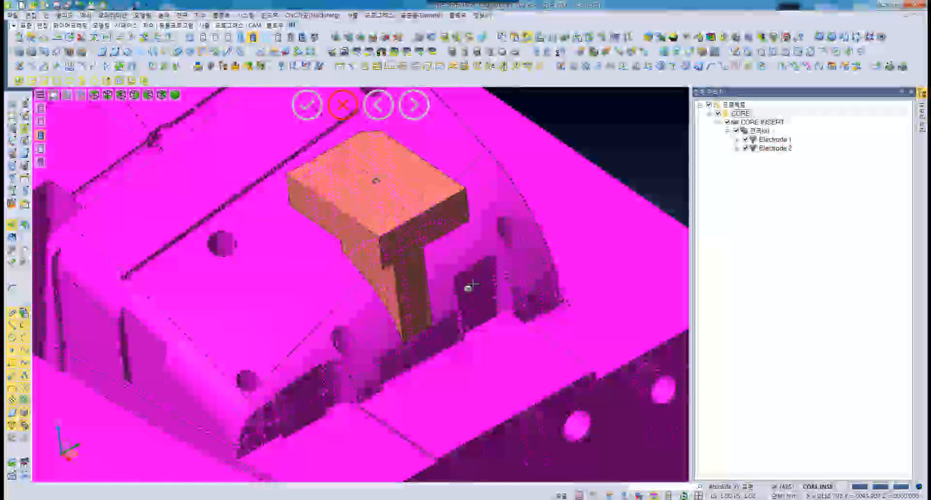
{"action": "scroll", "coordinate": [472, 285], "scroll_direction": "down", "scroll_amount": 4}
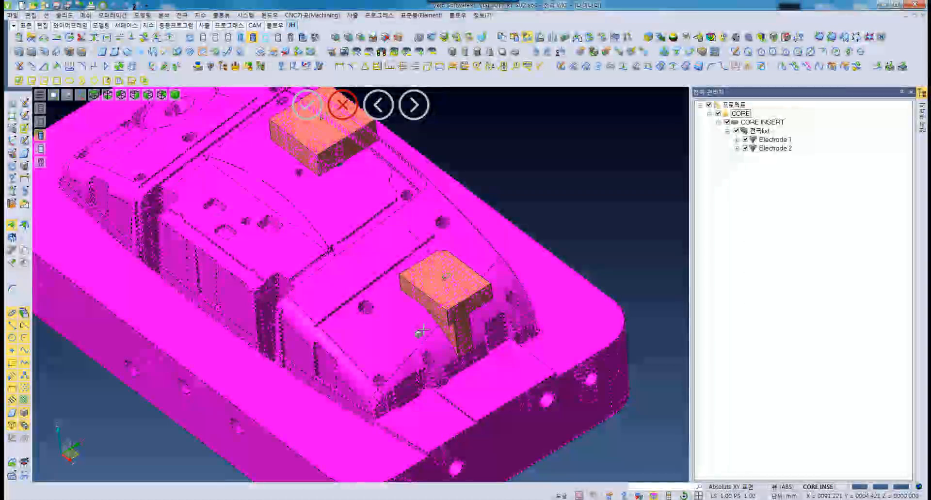
{"action": "scroll", "coordinate": [422, 300], "scroll_direction": "down", "scroll_amount": 2}
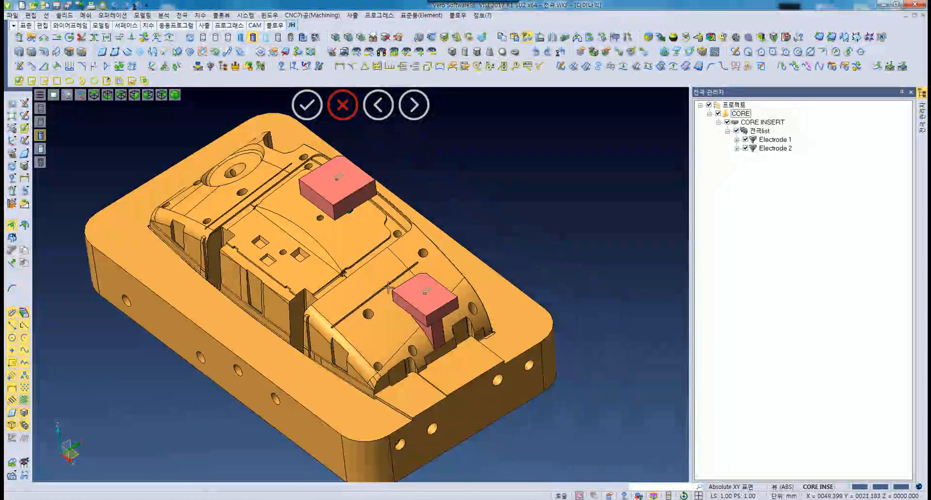
- Select Electrode 1 in the project tree and open the holder library for it (라이브러리에서 홀더 읽기)
{"action": "left_click", "coordinate": [778, 140]}
{"action": "left_click", "coordinate": [778, 148]}
{"action": "left_click", "coordinate": [783, 140]}
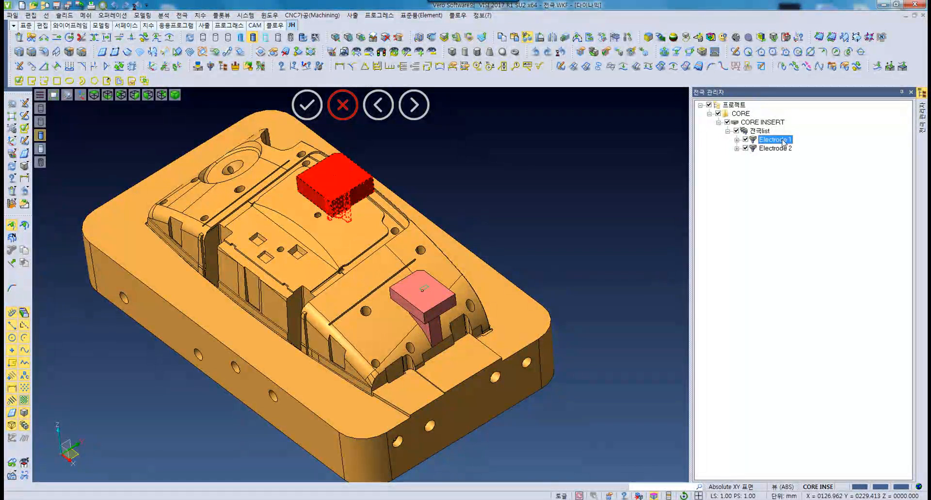
{"action": "middle_click_drag", "start_coordinate": [434, 274], "coordinate": [463, 245]}
{"action": "left_click", "coordinate": [780, 140]}
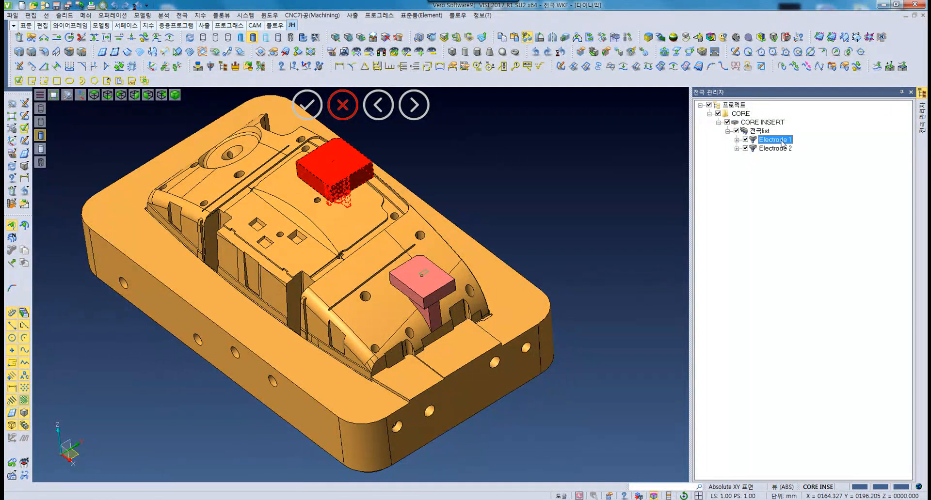
{"action": "right_click", "coordinate": [783, 142]}
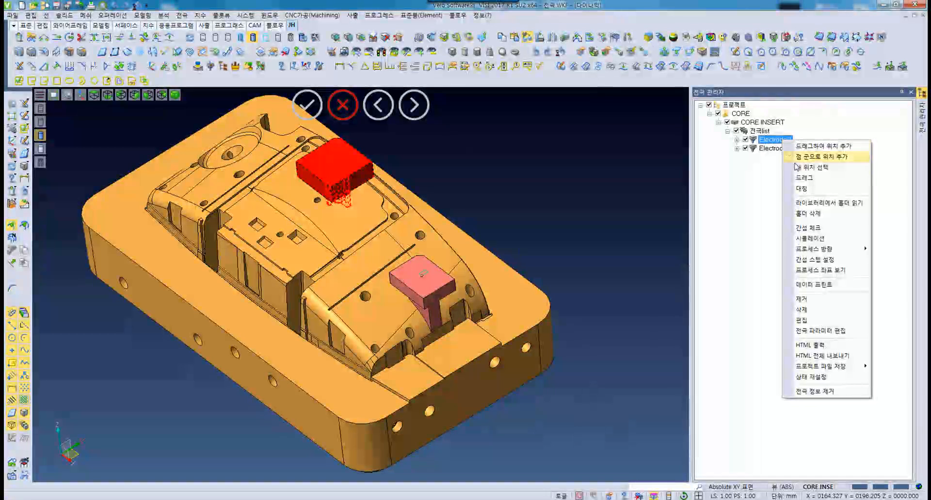
{"action": "left_click", "coordinate": [829, 207]}
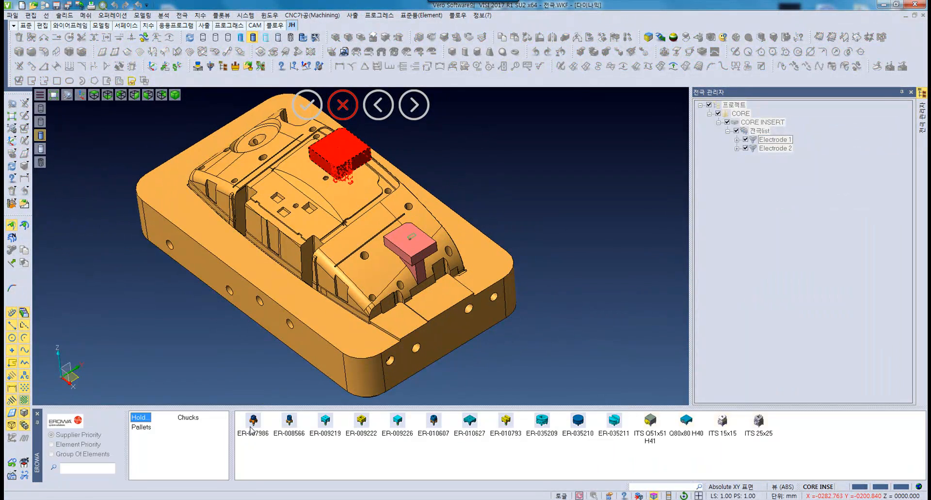
- Choose the EROWA holder ER-009226 from the library for Electrode 1
{"action": "double_click", "coordinate": [252, 427]}
{"action": "left_click", "coordinate": [291, 427]}
{"action": "left_click", "coordinate": [240, 290]}
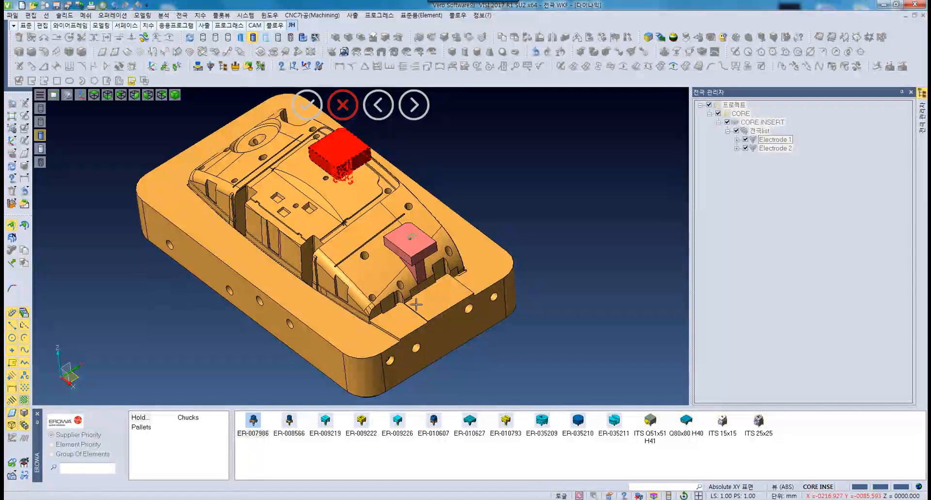
{"action": "middle_click_drag", "start_coordinate": [417, 383], "coordinate": [400, 344]}
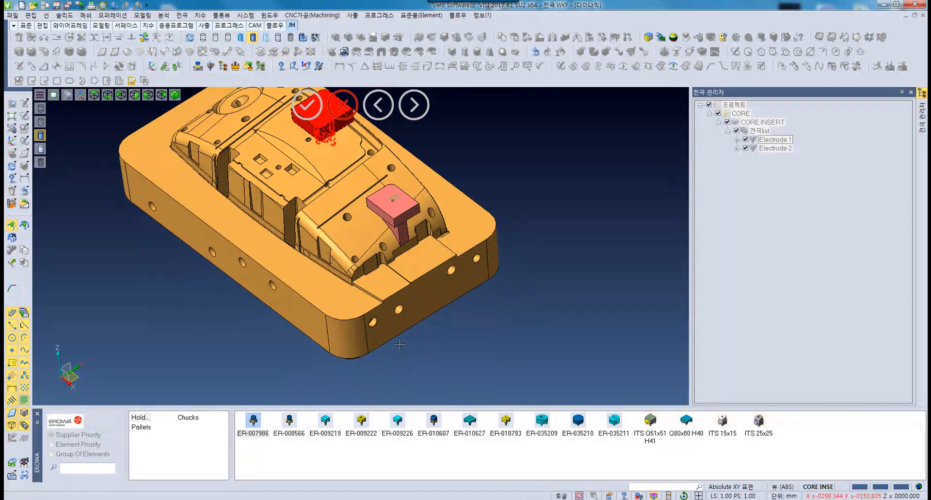
{"action": "left_click", "coordinate": [397, 421]}
{"action": "middle_click_drag", "start_coordinate": [410, 257], "coordinate": [488, 354]}
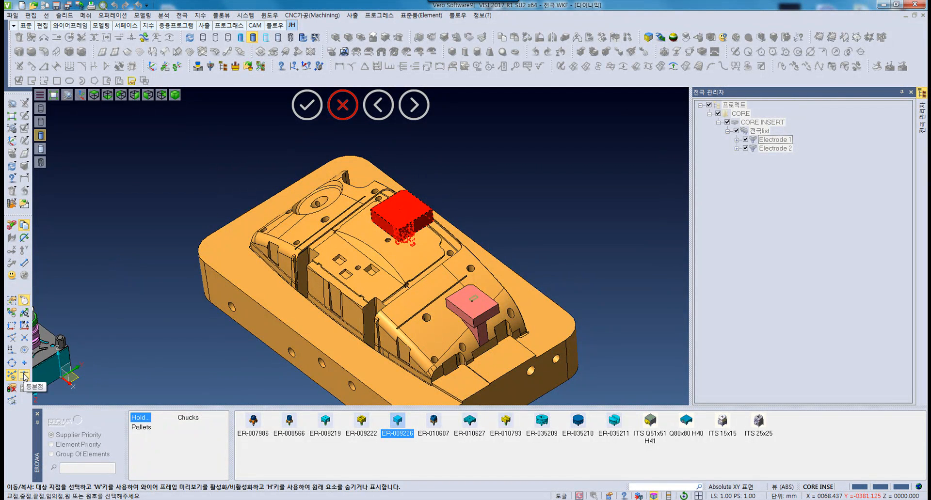
- Place the holder at the small circle on top of Electrode 1 using wireframe display, and restore the shaded view
{"action": "scroll", "coordinate": [392, 218], "scroll_direction": "up", "scroll_amount": 5}
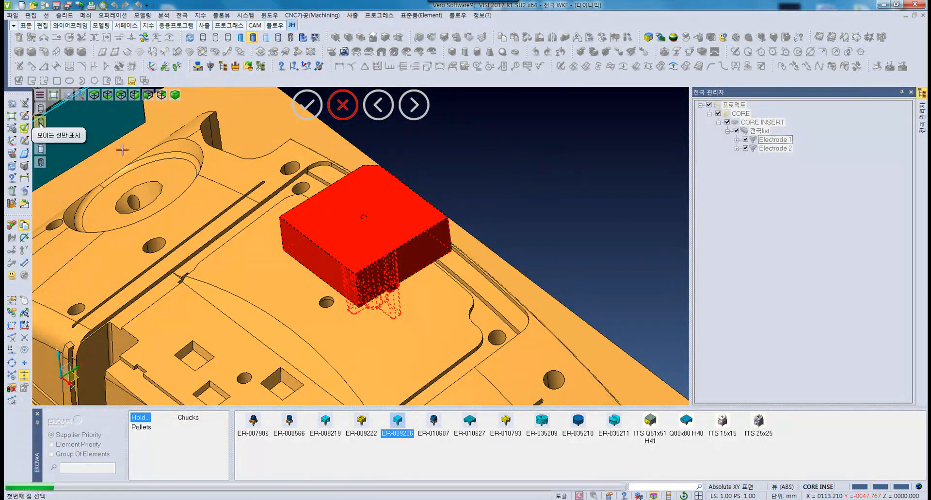
{"action": "left_click", "coordinate": [40, 124]}
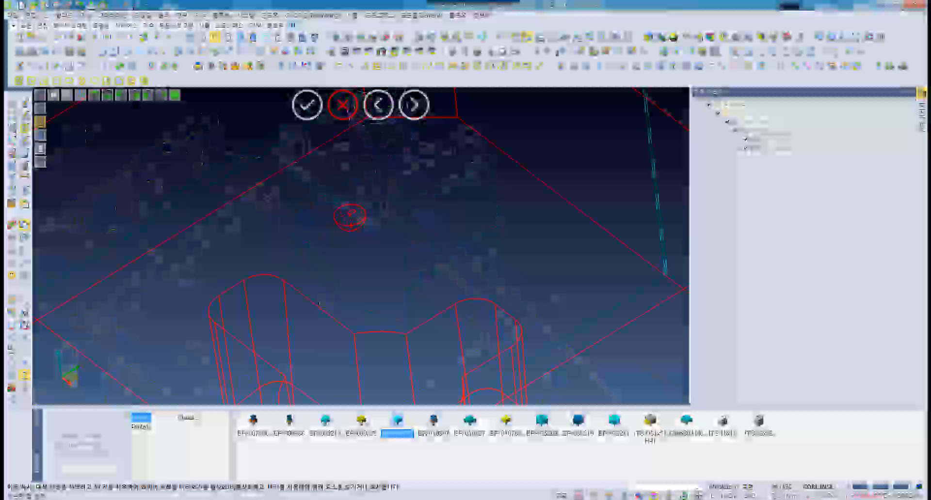
{"action": "scroll", "coordinate": [371, 219], "scroll_direction": "up", "scroll_amount": 8}
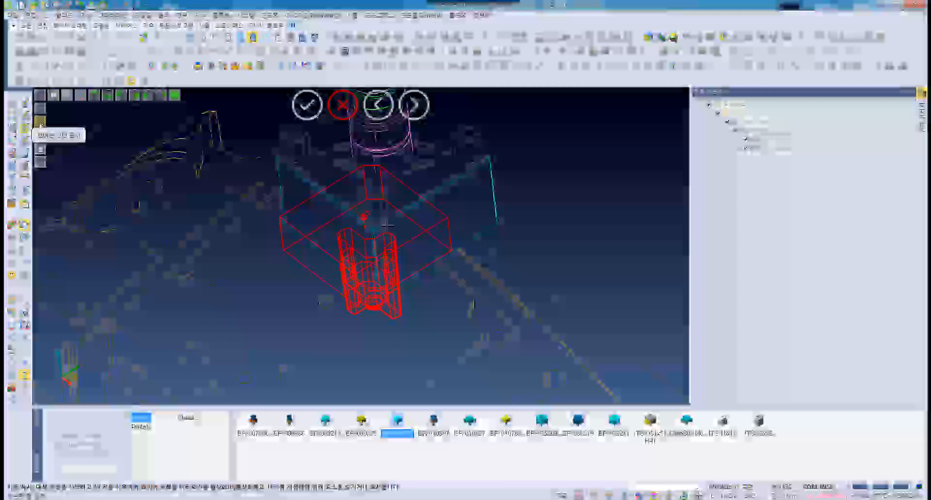
{"action": "left_click", "coordinate": [348, 197]}
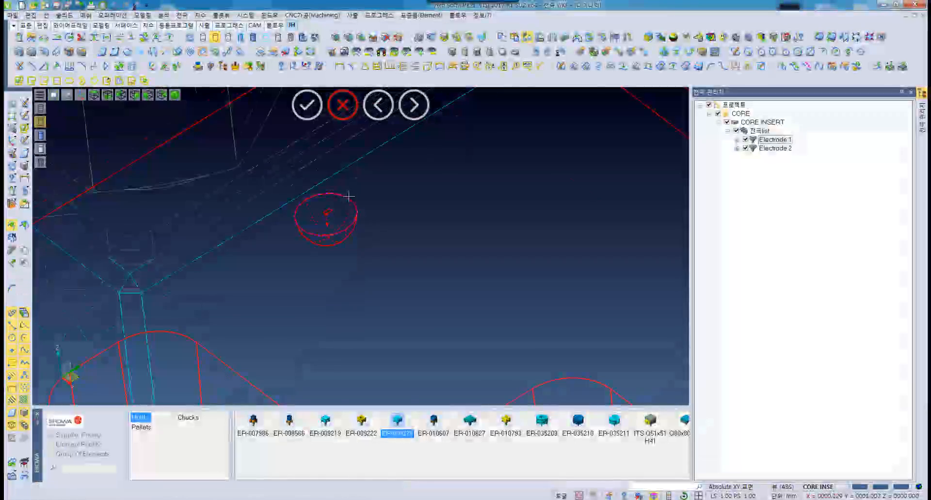
{"action": "scroll", "coordinate": [347, 196], "scroll_direction": "down", "scroll_amount": 8}
{"action": "scroll", "coordinate": [319, 248], "scroll_direction": "down", "scroll_amount": 6}
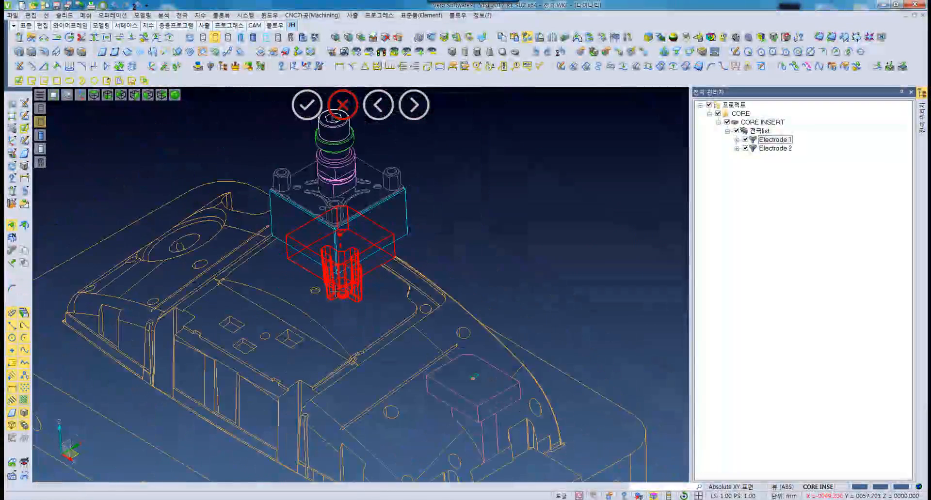
{"action": "left_click", "coordinate": [40, 136]}
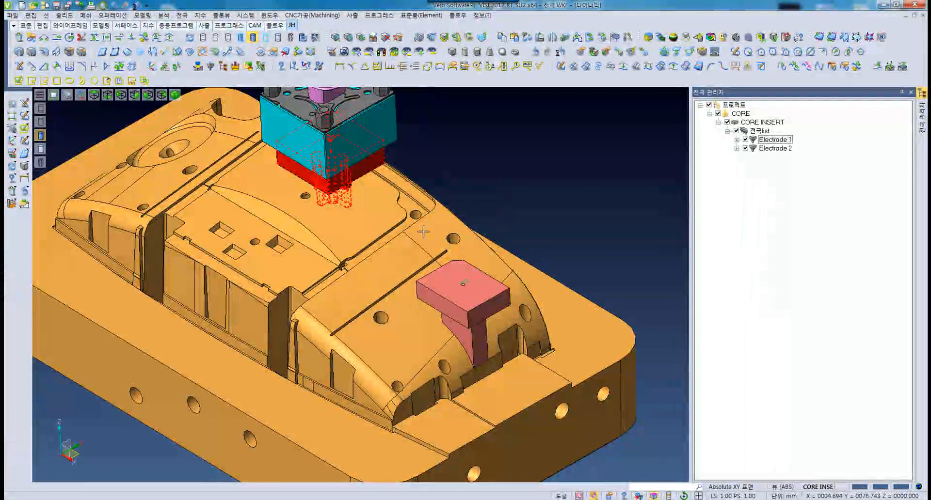
- Open the holder library for Electrode 2 (라이브러리에서 홀더 읽기) and choose holder ER-010793
{"action": "middle_click_drag", "start_coordinate": [423, 232], "coordinate": [344, 227]}
{"action": "middle_click_drag", "start_coordinate": [517, 242], "coordinate": [453, 173]}
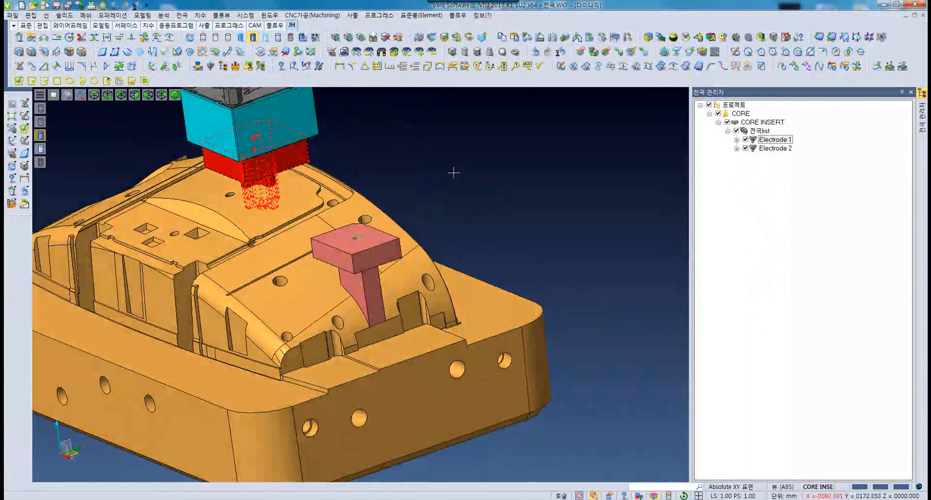
{"action": "left_click", "coordinate": [775, 148]}
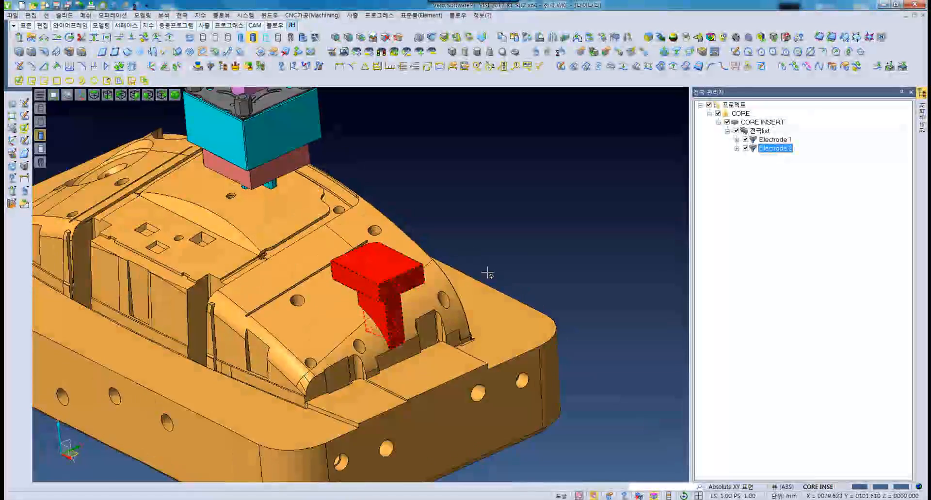
{"action": "right_click", "coordinate": [775, 149]}
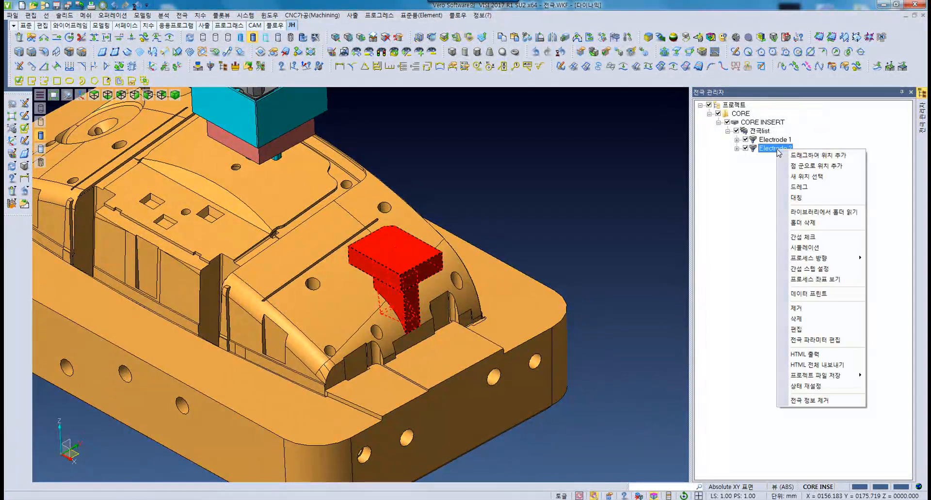
{"action": "left_click", "coordinate": [830, 212]}
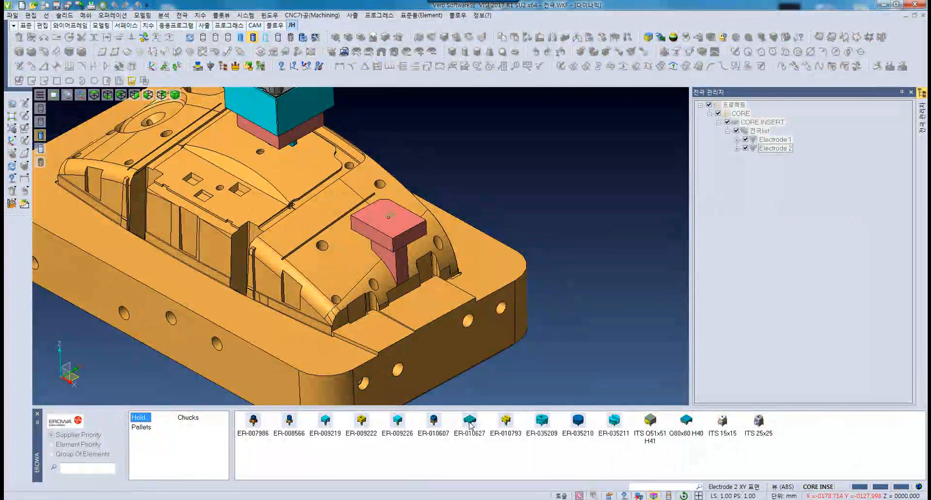
{"action": "left_click", "coordinate": [506, 421]}
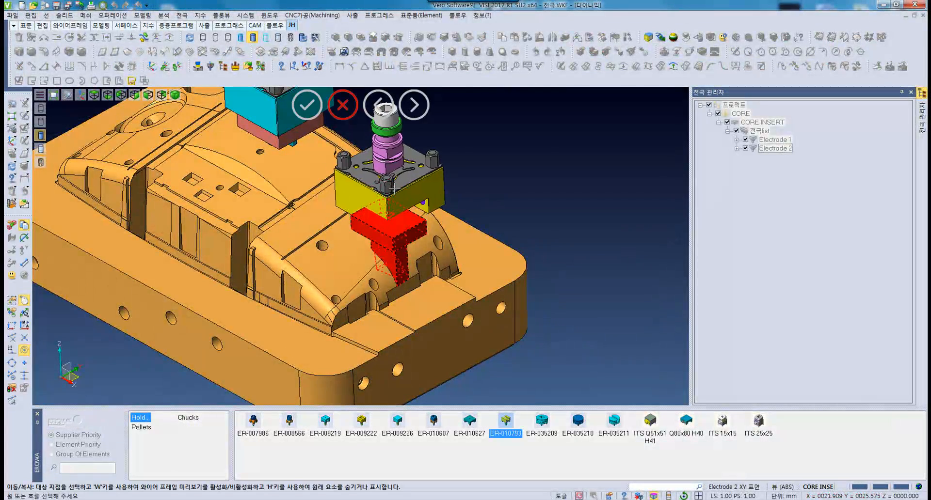
- Place the holder at the circle on top of Electrode 2 using wireframe display, and restore the shaded view
{"action": "scroll", "coordinate": [283, 221], "scroll_direction": "up", "scroll_amount": 5}
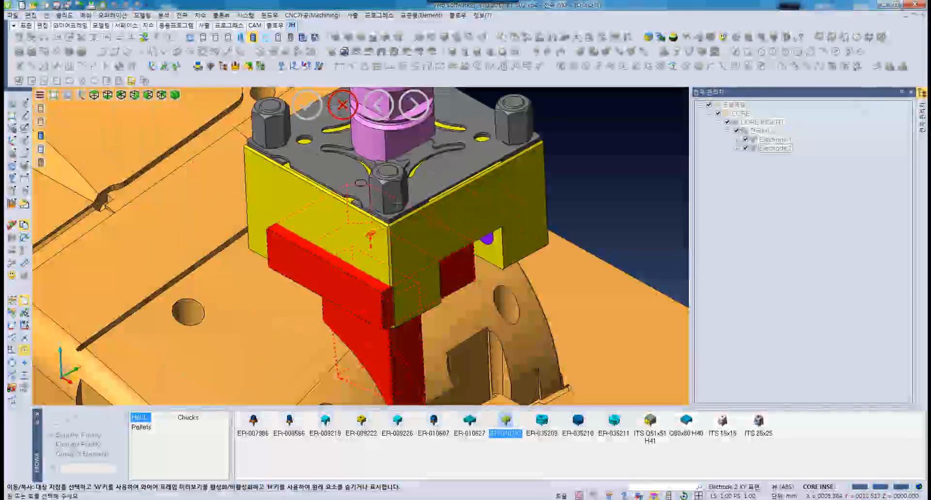
{"action": "left_click", "coordinate": [41, 121]}
{"action": "scroll", "coordinate": [306, 219], "scroll_direction": "up", "scroll_amount": 5}
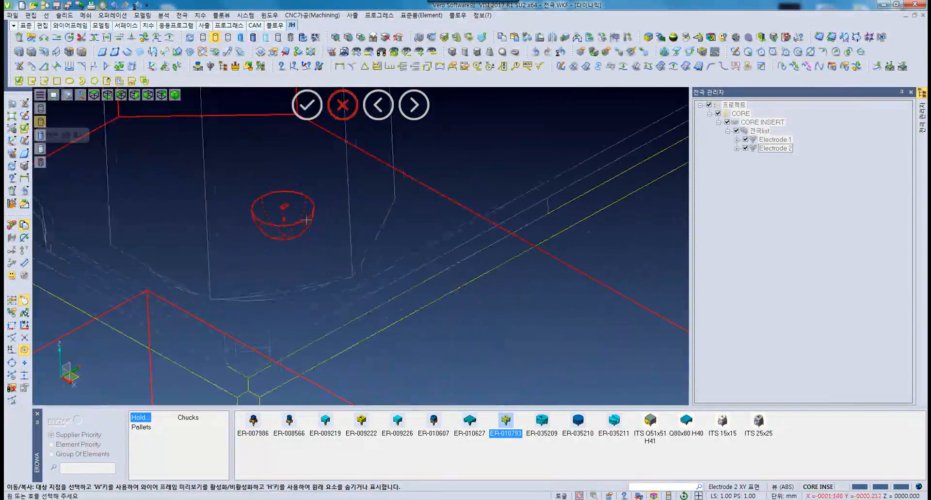
{"action": "left_click", "coordinate": [305, 196]}
{"action": "scroll", "coordinate": [343, 198], "scroll_direction": "down", "scroll_amount": 4}
{"action": "scroll", "coordinate": [343, 199], "scroll_direction": "down", "scroll_amount": 8}
{"action": "mouse_move", "coordinate": [302, 194]}
{"action": "middle_mouse_down"}
{"action": "mouse_move", "coordinate": [329, 234]}
{"action": "mouse_move", "coordinate": [372, 191]}
{"action": "mouse_move", "coordinate": [327, 228]}
{"action": "mouse_move", "coordinate": [384, 244]}
{"action": "middle_mouse_up"}
{"action": "left_click", "coordinate": [40, 136]}
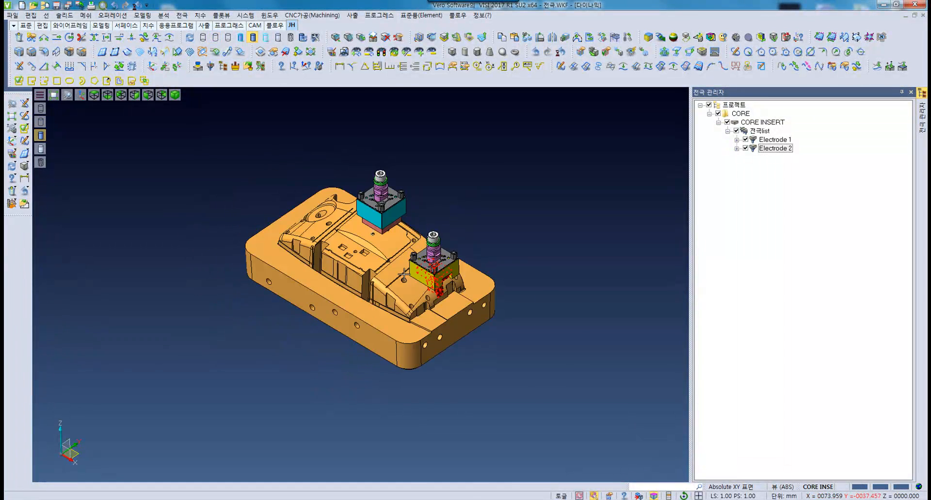
- Review both mounted holders, run the interference check (간섭 체크) on the CORE project, and close its report
{"action": "scroll", "coordinate": [404, 274], "scroll_direction": "up", "scroll_amount": 3}
{"action": "middle_click_drag", "start_coordinate": [404, 275], "coordinate": [581, 244]}
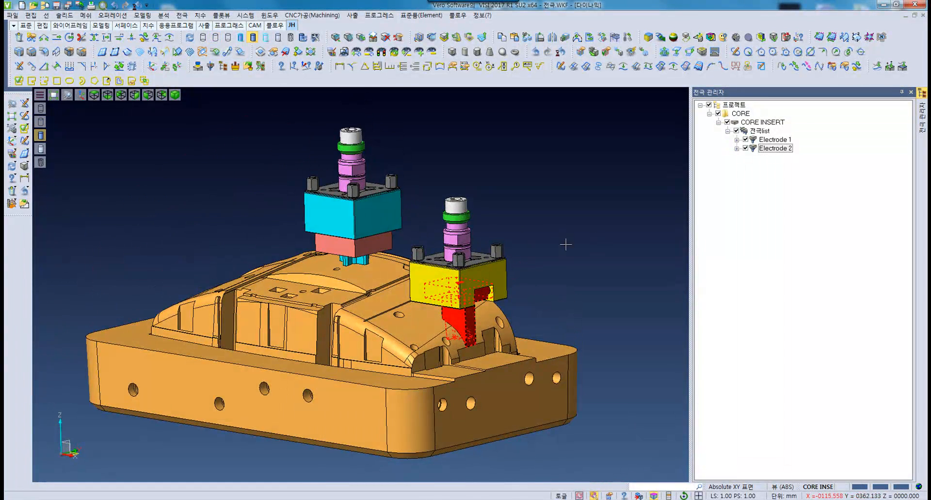
{"action": "middle_click_drag", "start_coordinate": [335, 293], "coordinate": [369, 298]}
{"action": "left_click", "coordinate": [742, 115]}
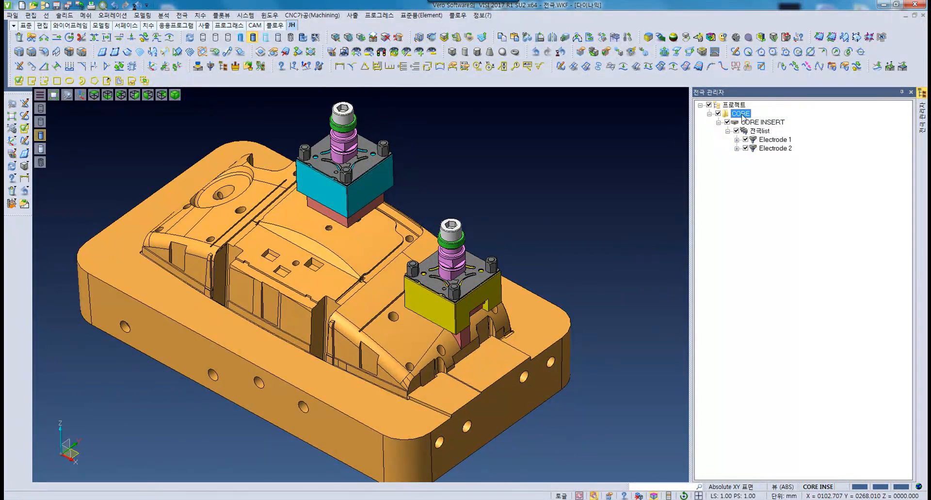
{"action": "right_click", "coordinate": [743, 117]}
{"action": "left_click", "coordinate": [771, 145]}
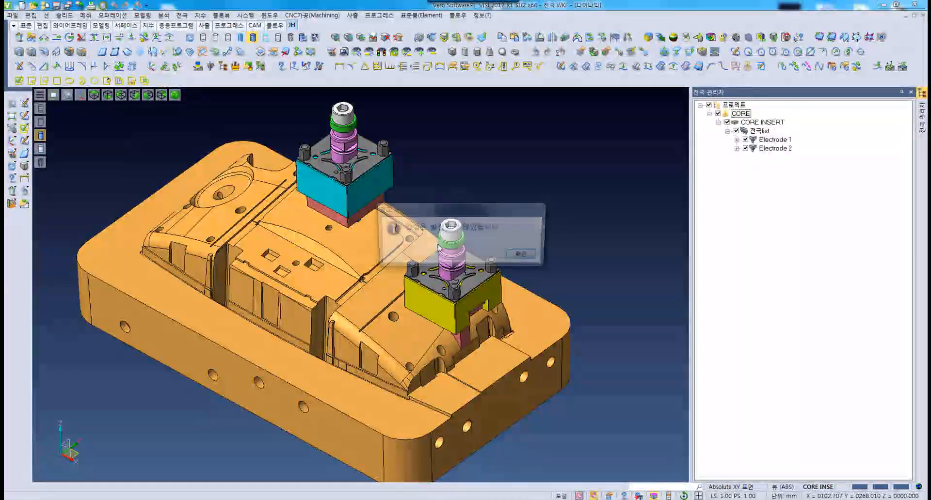
{"action": "key", "text": "Return"}
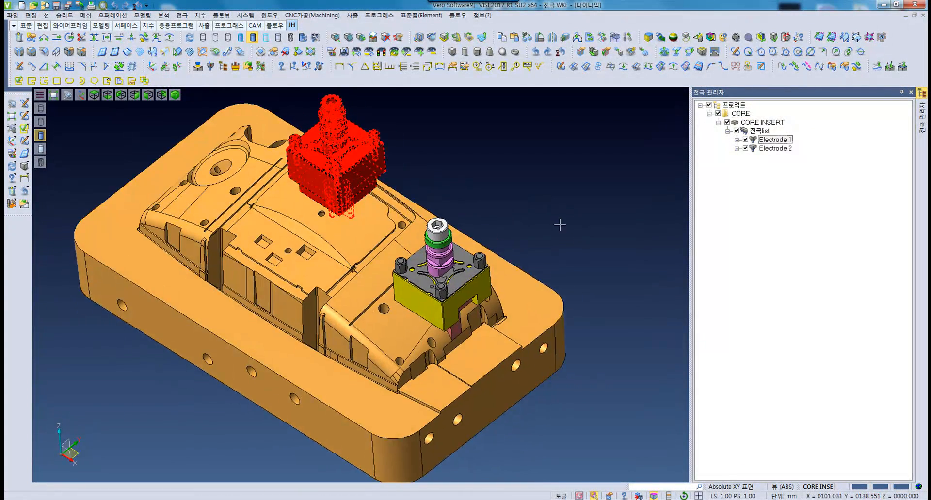
- Display the process coordinates (프로세스 좌표 보기) of Electrode 1 in the model
{"action": "right_click", "coordinate": [781, 140]}
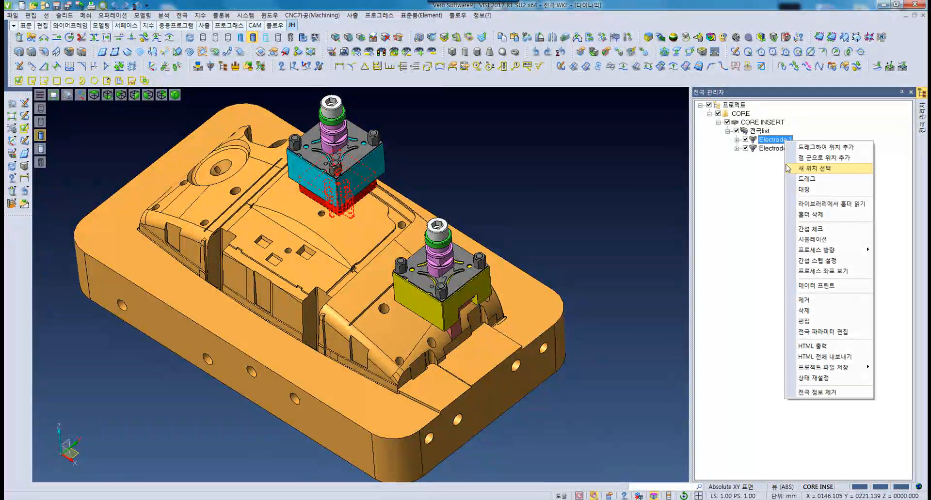
{"action": "left_click", "coordinate": [777, 141]}
{"action": "right_click", "coordinate": [777, 141]}
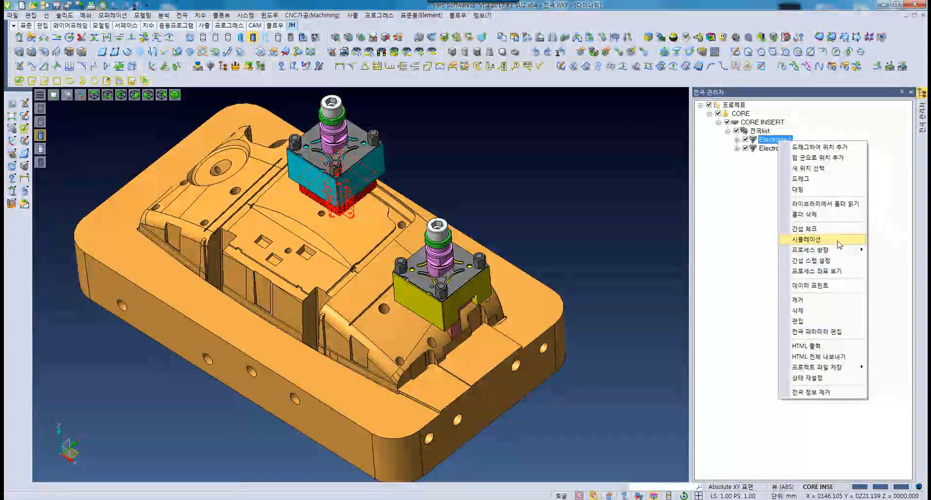
{"action": "left_click", "coordinate": [836, 273]}
{"action": "middle_click_drag", "start_coordinate": [369, 262], "coordinate": [359, 301]}
{"action": "middle_click_drag", "start_coordinate": [354, 229], "coordinate": [351, 213]}
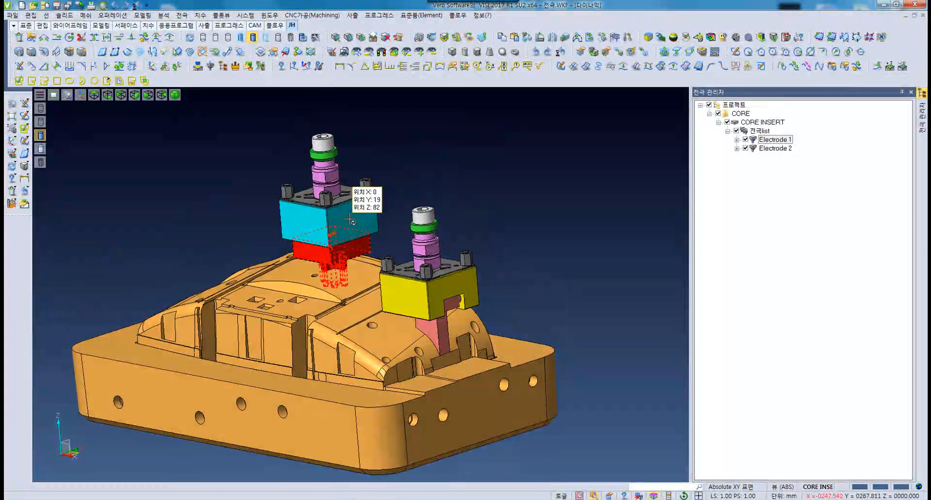
- Display the process coordinates (프로세스 좌표 보기) of Electrode 2 in the model
{"action": "left_click", "coordinate": [776, 148]}
{"action": "right_click", "coordinate": [778, 149]}
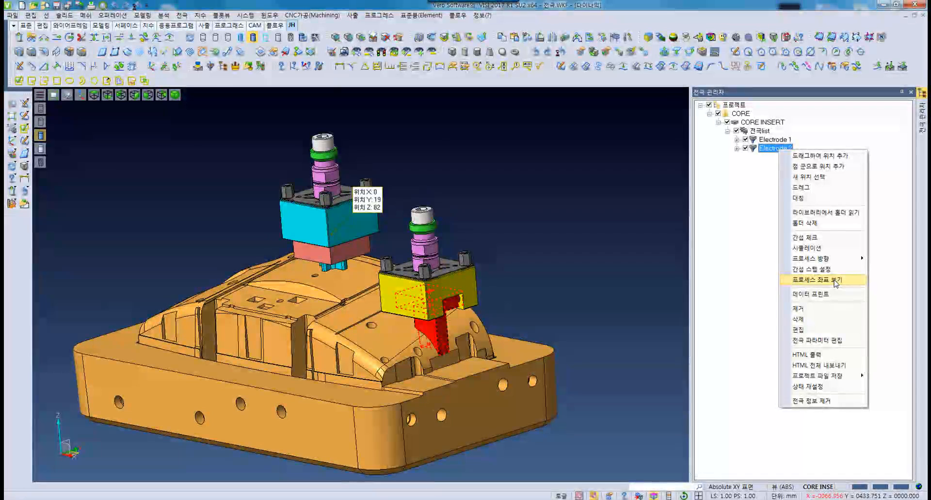
{"action": "left_click", "coordinate": [835, 282]}
{"action": "middle_click_drag", "start_coordinate": [514, 287], "coordinate": [512, 306]}
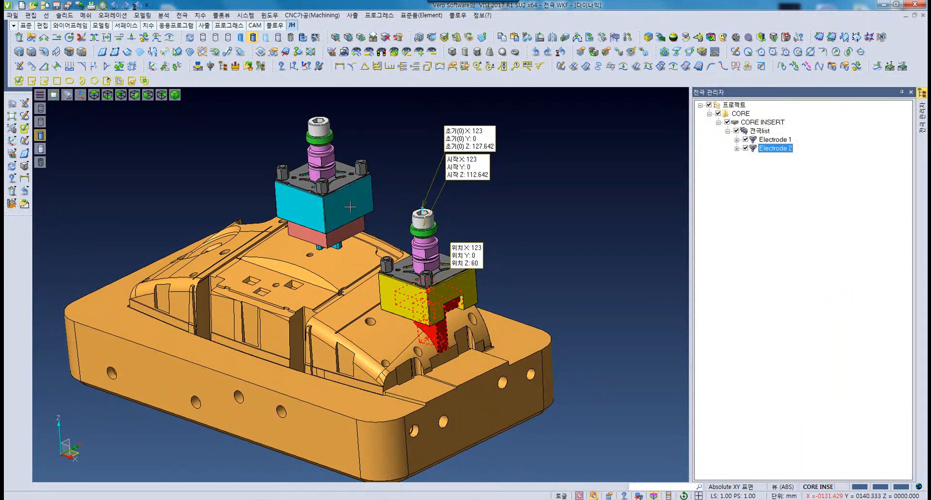
- Switch the process coordinate display back to Electrode 1
{"action": "left_click", "coordinate": [770, 143]}
{"action": "left_click", "coordinate": [770, 140]}
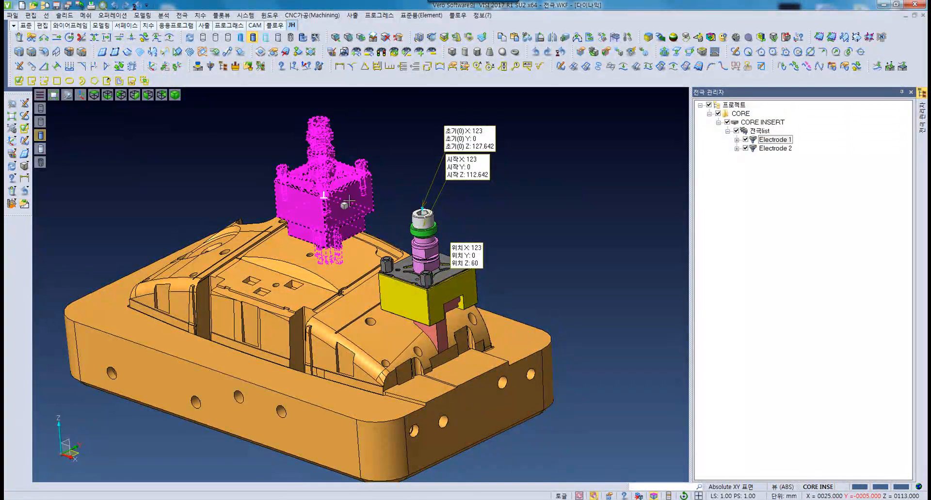
{"action": "right_click", "coordinate": [774, 141]}
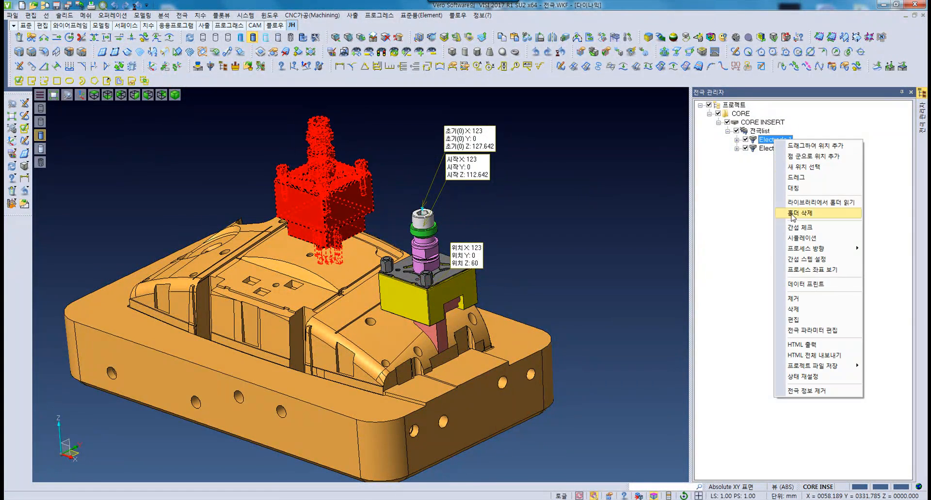
{"action": "left_click", "coordinate": [822, 272]}
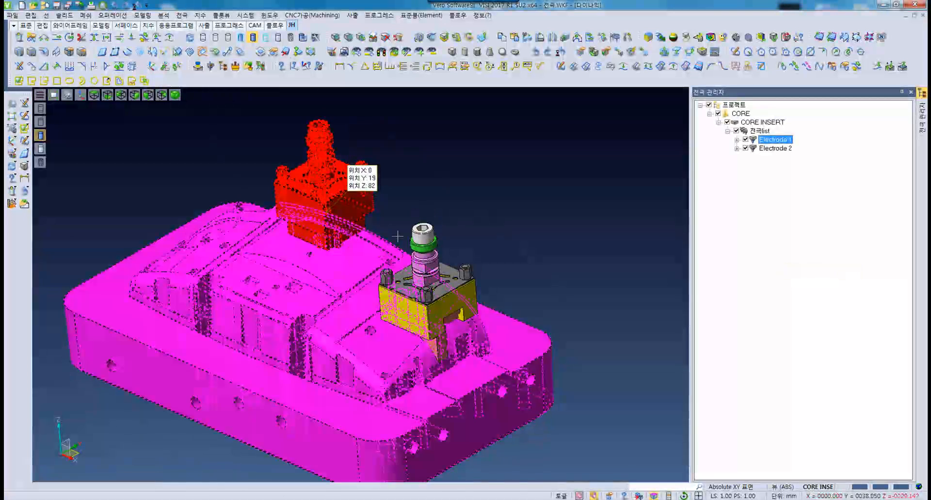
- Export the data sheet of Electrode 1 (데이터 프린트) to the desktop (바탕 화면)
{"action": "right_click", "coordinate": [784, 141]}
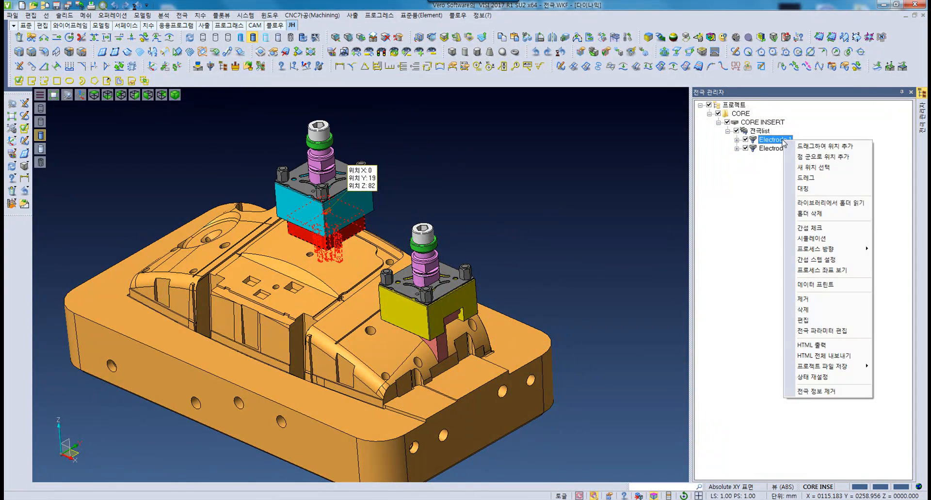
{"action": "left_click", "coordinate": [828, 286]}
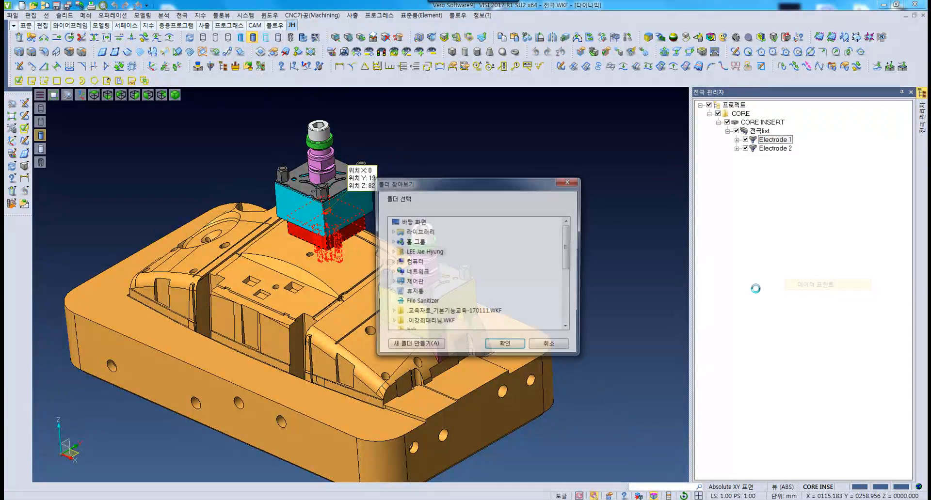
{"action": "left_click", "coordinate": [507, 346]}
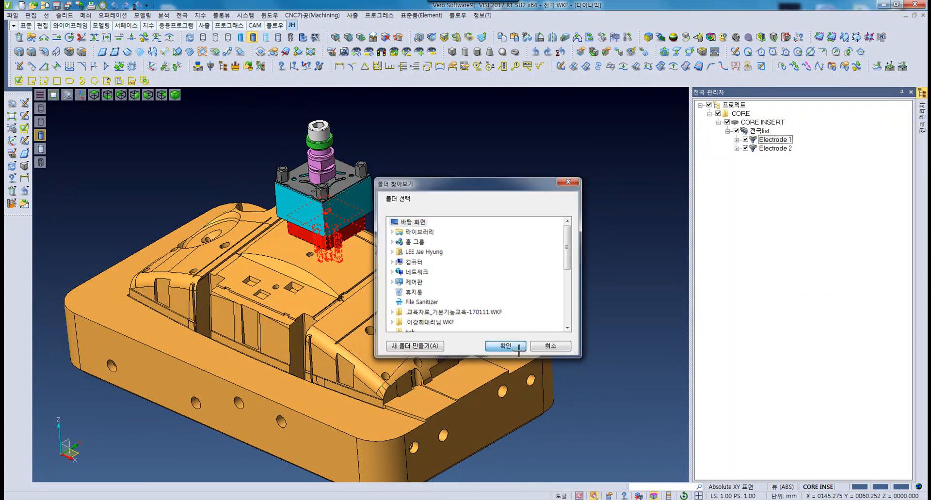
- Switch to the desktop and open the exported Electrode 1 text file
{"action": "left_click", "coordinate": [901, 499]}
{"action": "left_click", "coordinate": [794, 351]}
{"action": "left_click", "coordinate": [927, 499]}
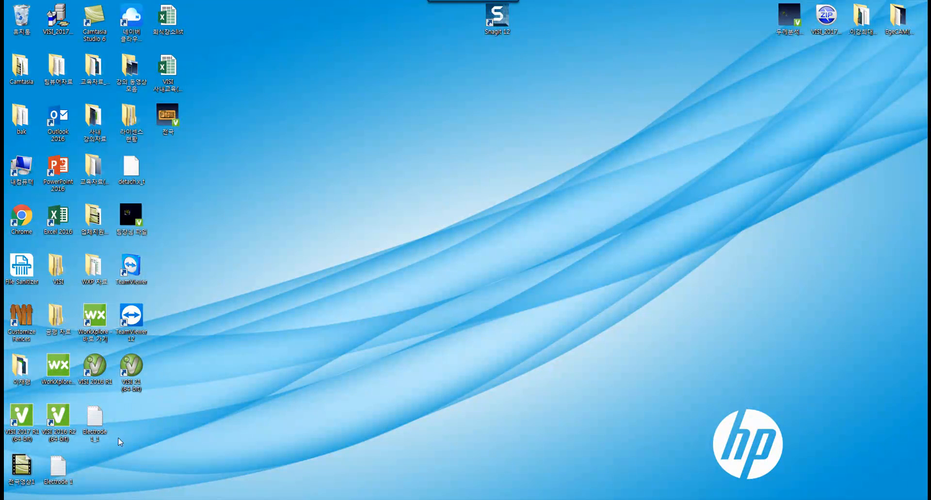
{"action": "double_click", "coordinate": [57, 467]}
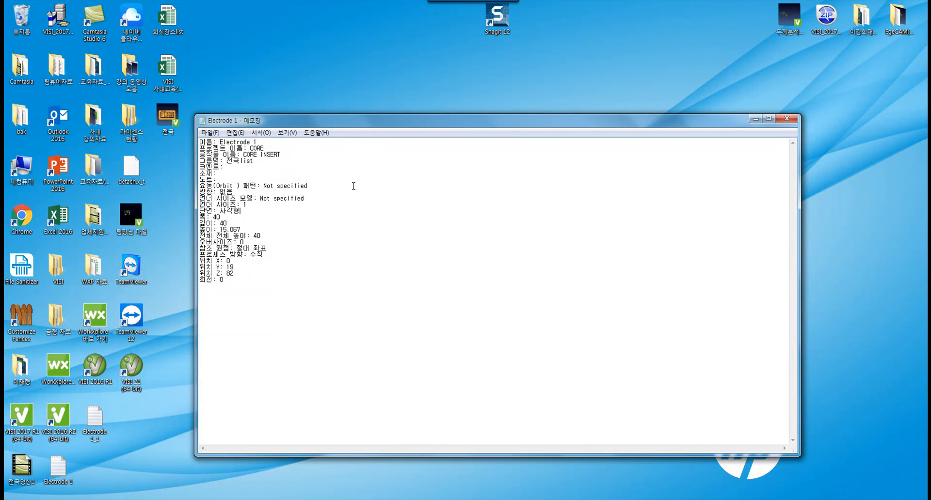
- Examine the project, size, reference and position data in the Electrode 1 text file, and close it
{"action": "left_click_drag", "start_coordinate": [220, 143], "coordinate": [283, 168]}
{"action": "left_click", "coordinate": [283, 168]}
{"action": "left_click_drag", "start_coordinate": [227, 162], "coordinate": [284, 208]}
{"action": "left_click", "coordinate": [285, 210]}
{"action": "left_click_drag", "start_coordinate": [228, 219], "coordinate": [268, 283]}
{"action": "left_click", "coordinate": [267, 283]}
{"action": "left_click_drag", "start_coordinate": [218, 260], "coordinate": [242, 278]}
{"action": "left_click", "coordinate": [248, 281]}
{"action": "left_click_drag", "start_coordinate": [221, 231], "coordinate": [252, 273]}
{"action": "left_click", "coordinate": [250, 280]}
{"action": "left_click", "coordinate": [251, 274]}
{"action": "left_click_drag", "start_coordinate": [207, 248], "coordinate": [303, 255]}
{"action": "left_click", "coordinate": [242, 247]}
{"action": "left_click", "coordinate": [269, 249]}
{"action": "left_click", "coordinate": [305, 255]}
{"action": "left_click", "coordinate": [794, 120]}
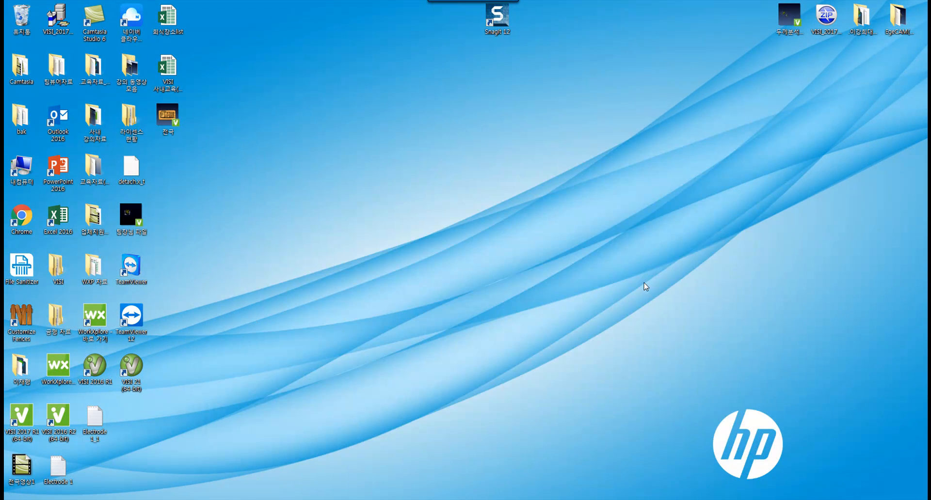
- Return to VISI and close the electrode manager (전극 관리자), leaving Electrode 2 unedited
{"action": "key", "text": "alt+Tab"}
{"action": "key", "text": "alt+Tab"}
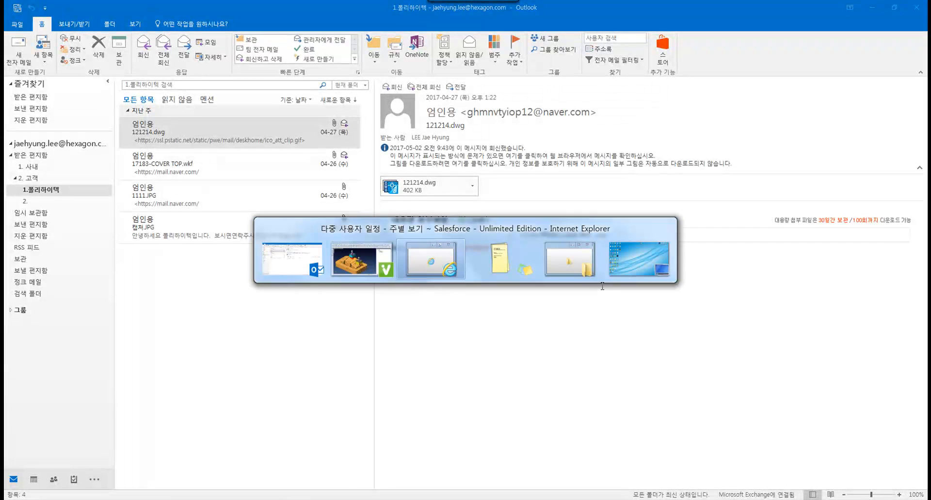
{"action": "left_click", "coordinate": [373, 266]}
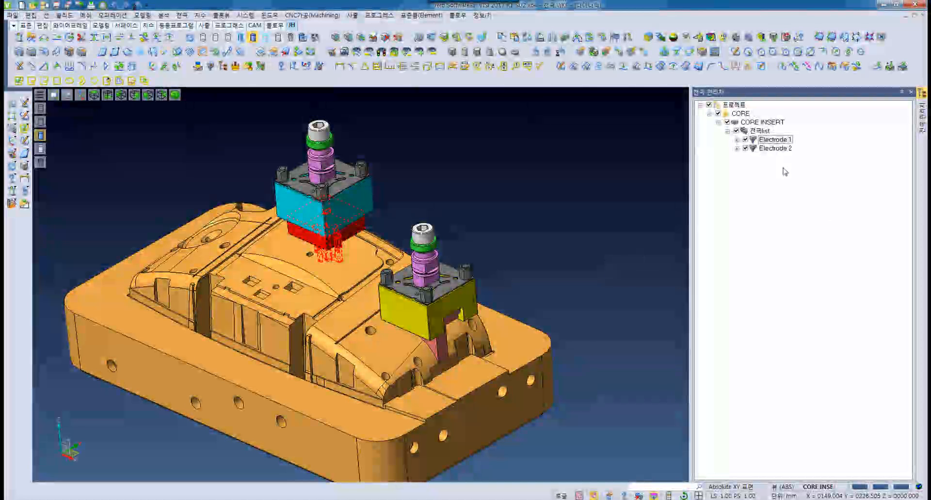
{"action": "left_click", "coordinate": [778, 149]}
{"action": "right_click", "coordinate": [780, 153]}
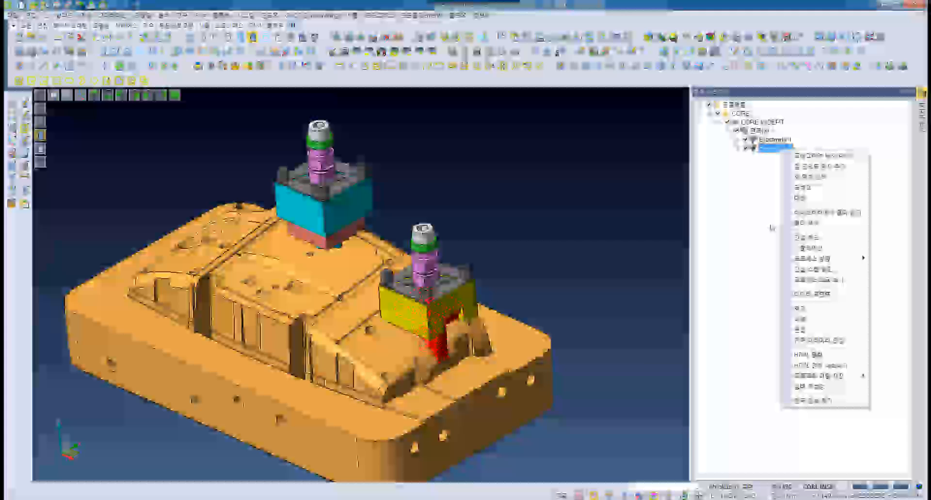
{"action": "left_click", "coordinate": [772, 225]}
{"action": "left_click", "coordinate": [910, 92]}
{"action": "left_click", "coordinate": [181, 16]}
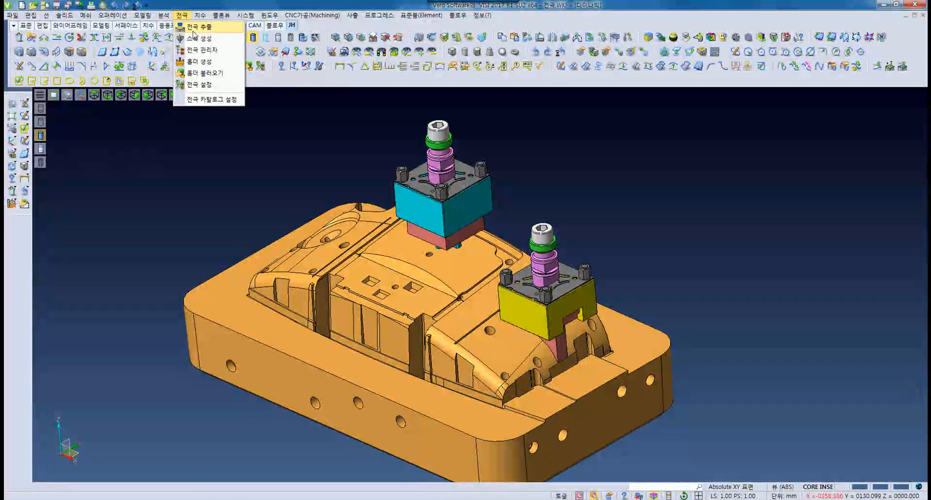
{"action": "left_click", "coordinate": [588, 200]}
{"action": "middle_click_drag", "start_coordinate": [567, 217], "coordinate": [550, 201]}
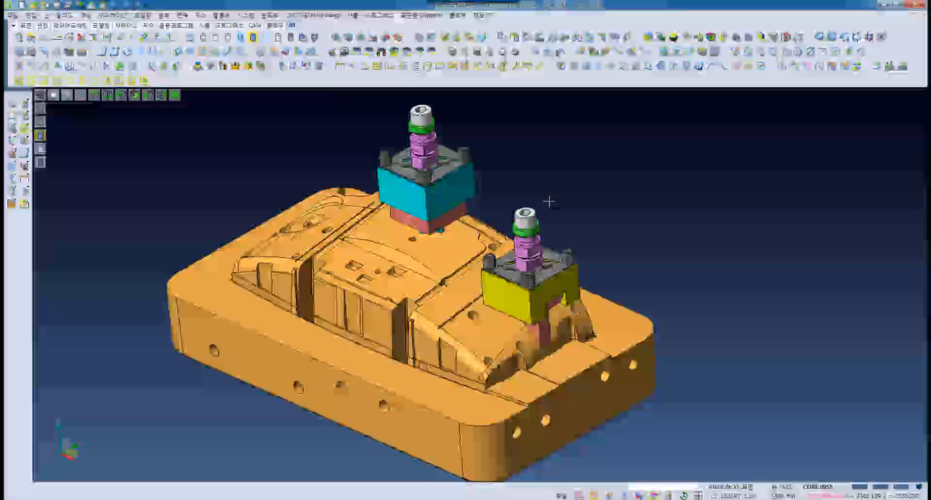